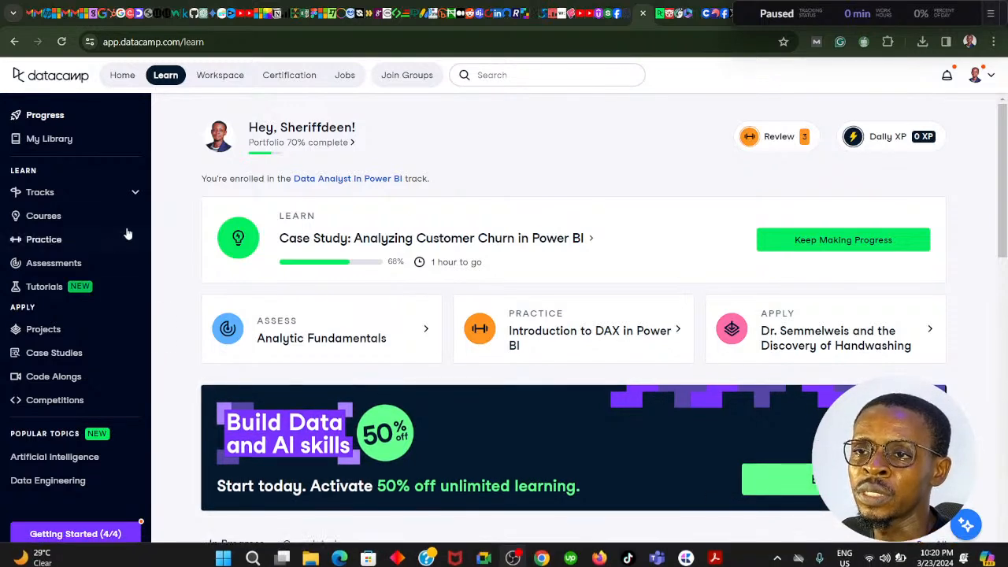
# Open the Data Analyst in Power BI track from the list of career tracks.
pyautogui.click(136, 193)
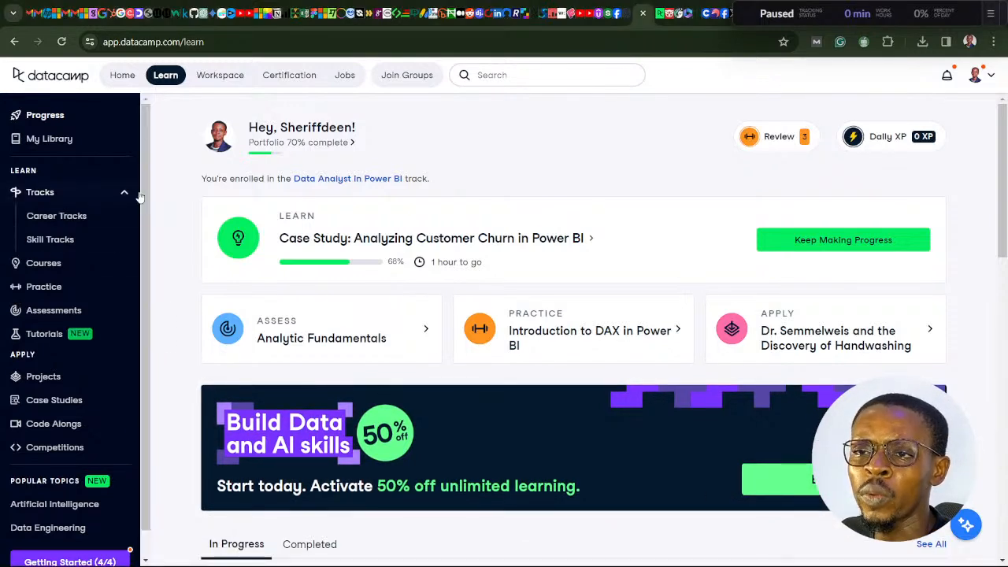
pyautogui.click(67, 222)
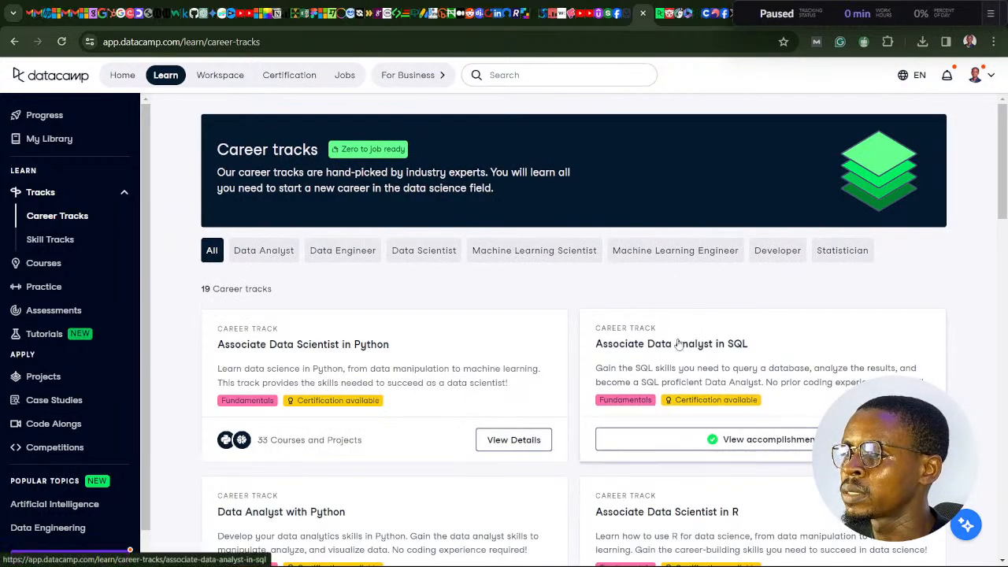
pyautogui.scroll(-1, 693, 330)
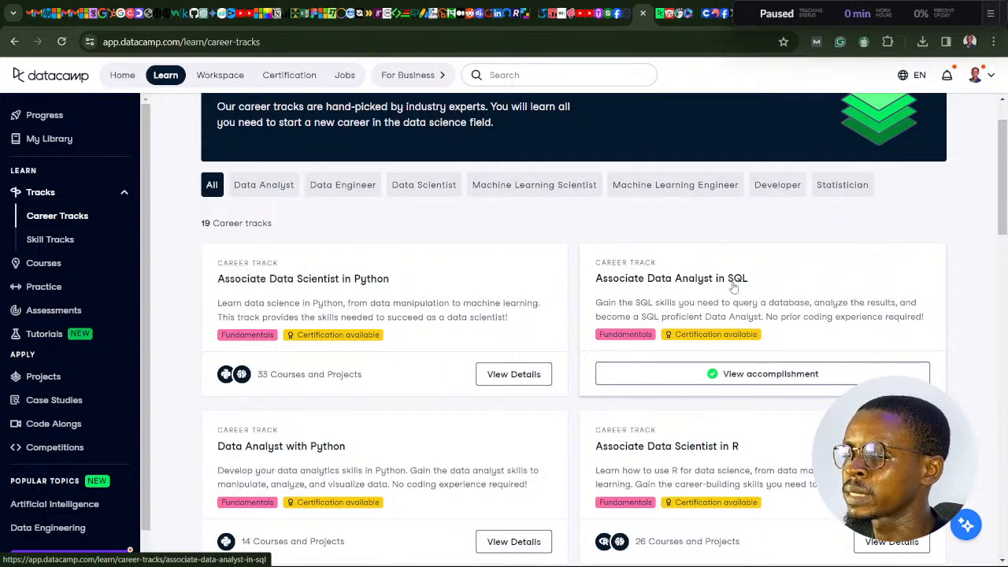
pyautogui.scroll(-3, 687, 301)
pyautogui.scroll(-2, 692, 306)
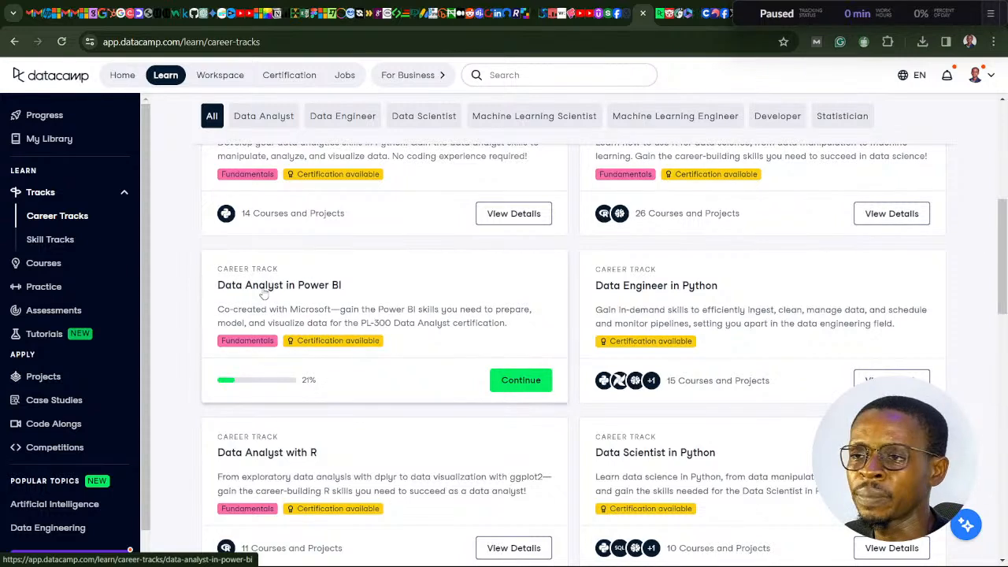
pyautogui.click(264, 290)
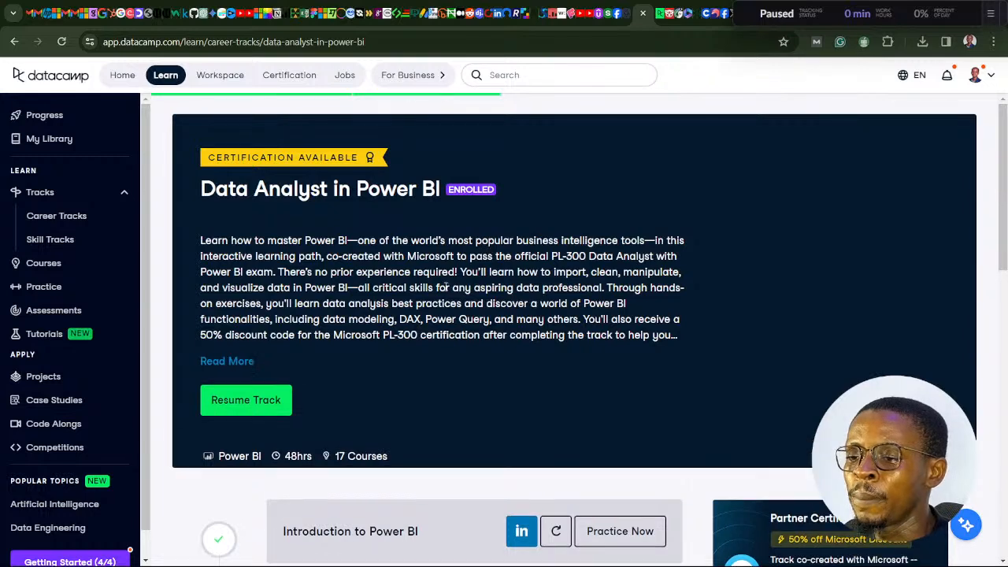
# Continue the course "Case Study: Analyzing Customer Churn in Power BI" from the track's course list.
pyautogui.scroll(-3, 449, 292)
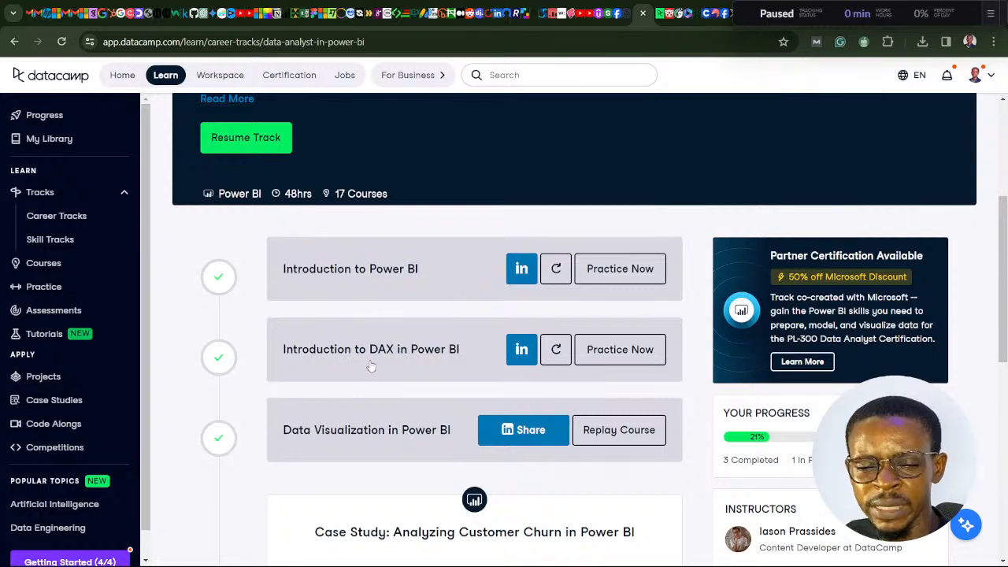
pyautogui.scroll(-2, 371, 367)
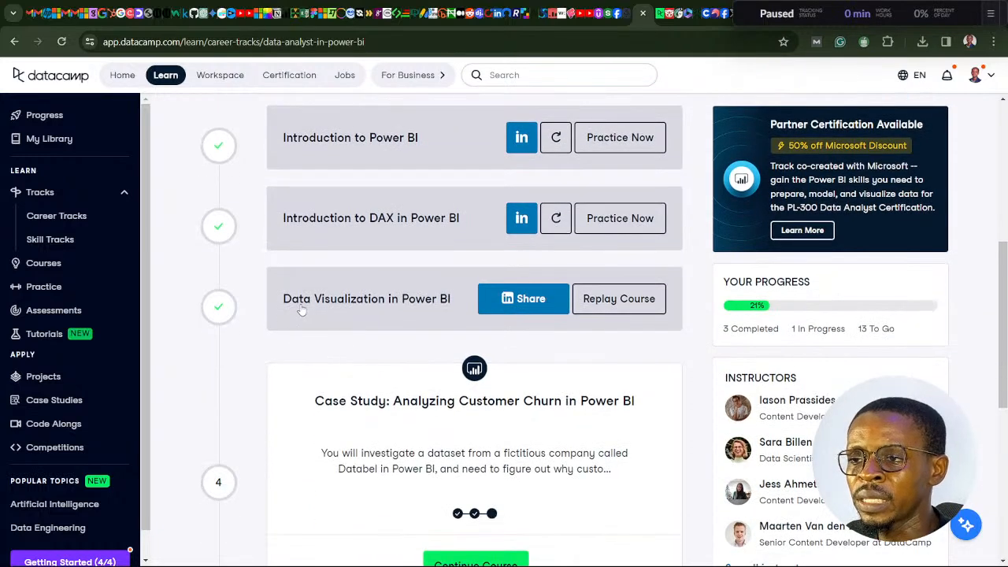
pyautogui.scroll(-2, 426, 295)
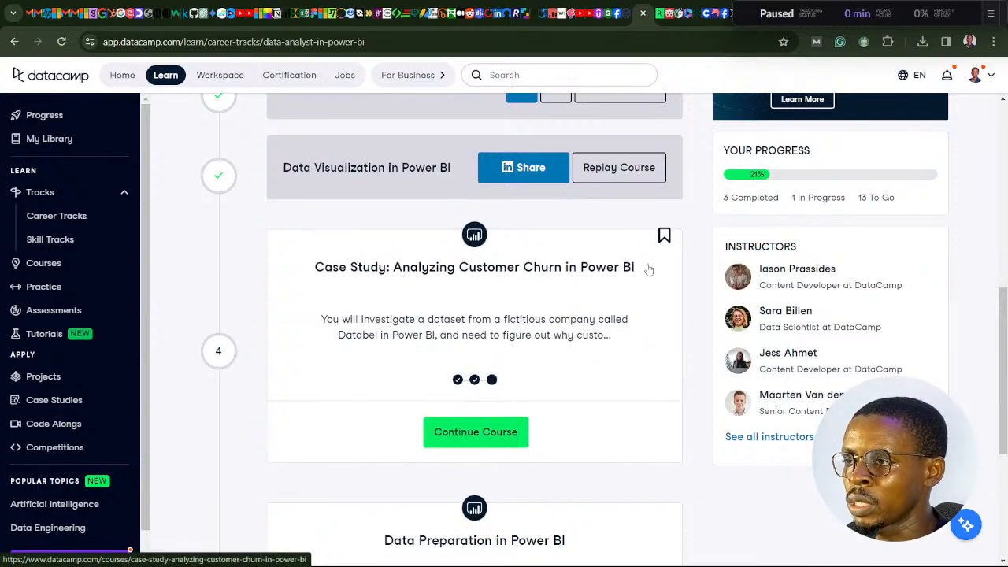
pyautogui.moveTo(493, 383)
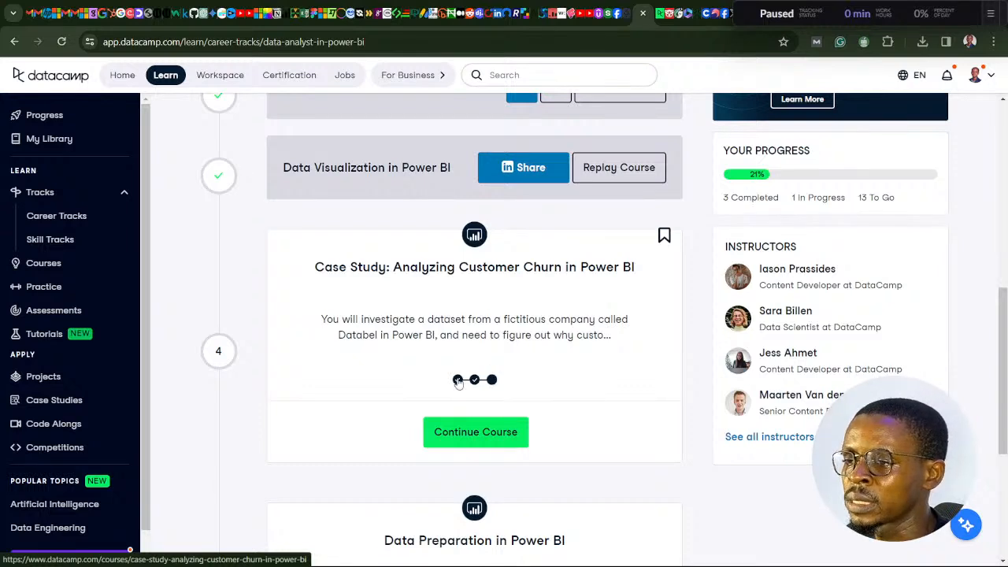
pyautogui.moveTo(457, 383)
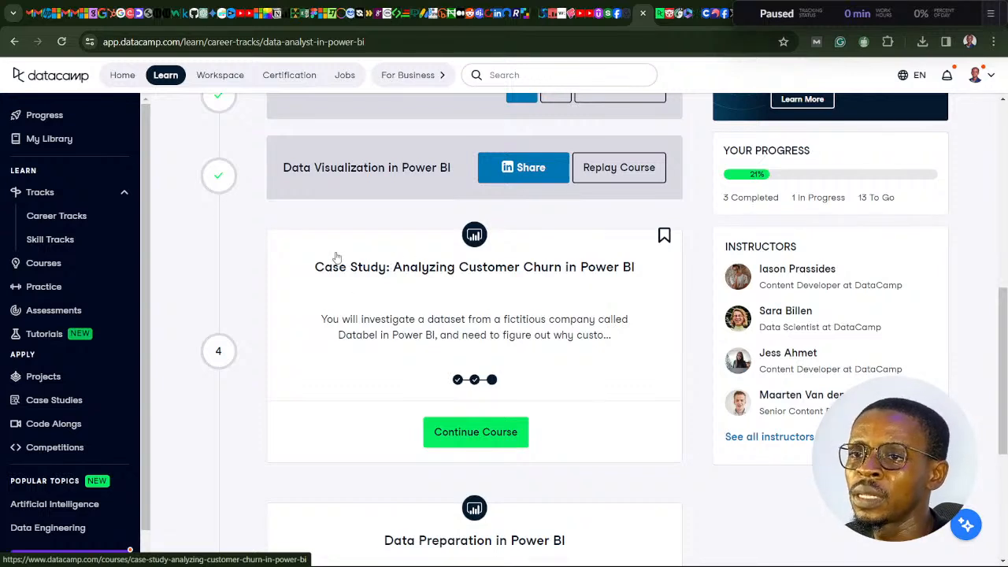
pyautogui.click(475, 434)
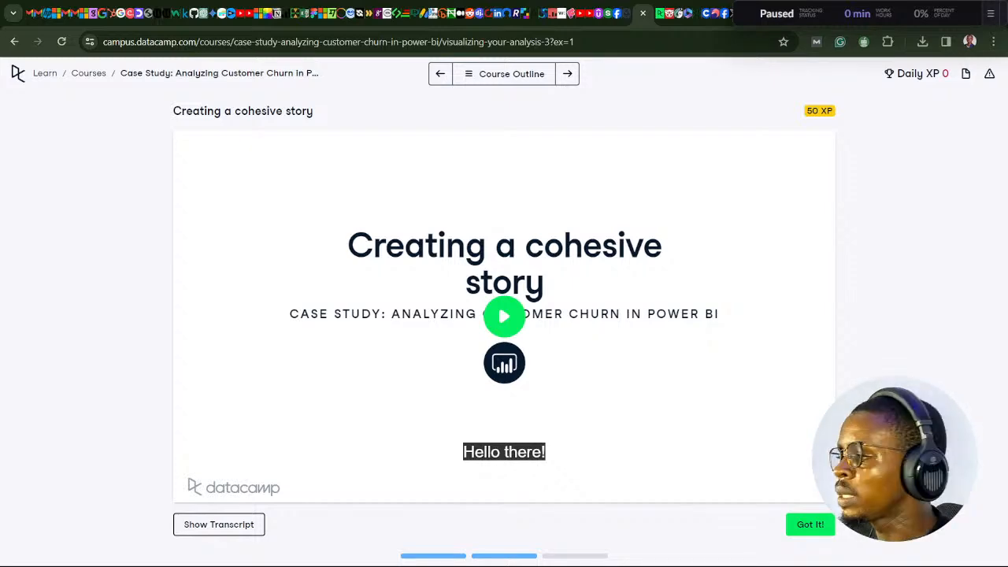
# Review the case study's course outline, including its three chapters and the Visualizing your Analysis exercises, and close it.
pyautogui.click(473, 73)
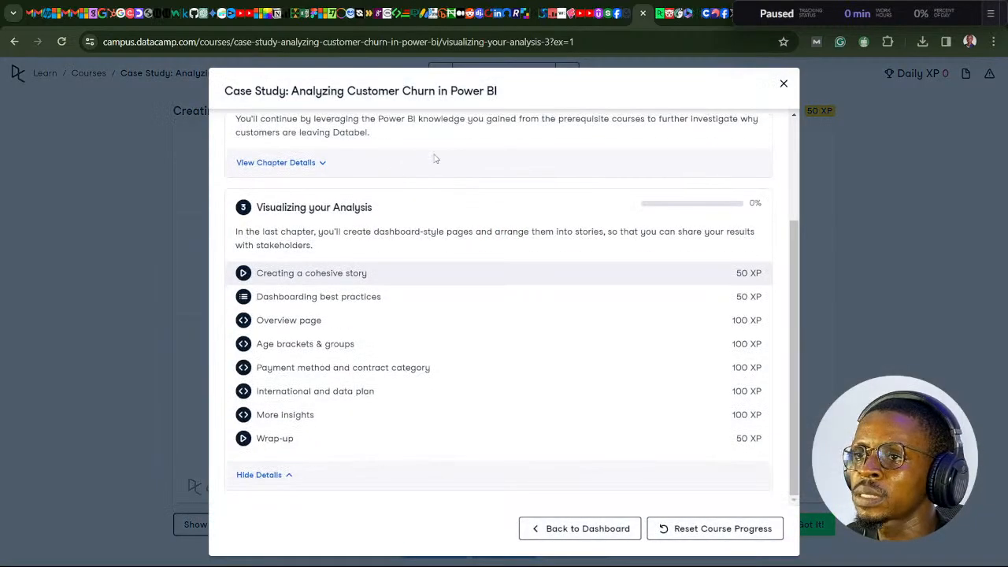
pyautogui.scroll(2, 389, 211)
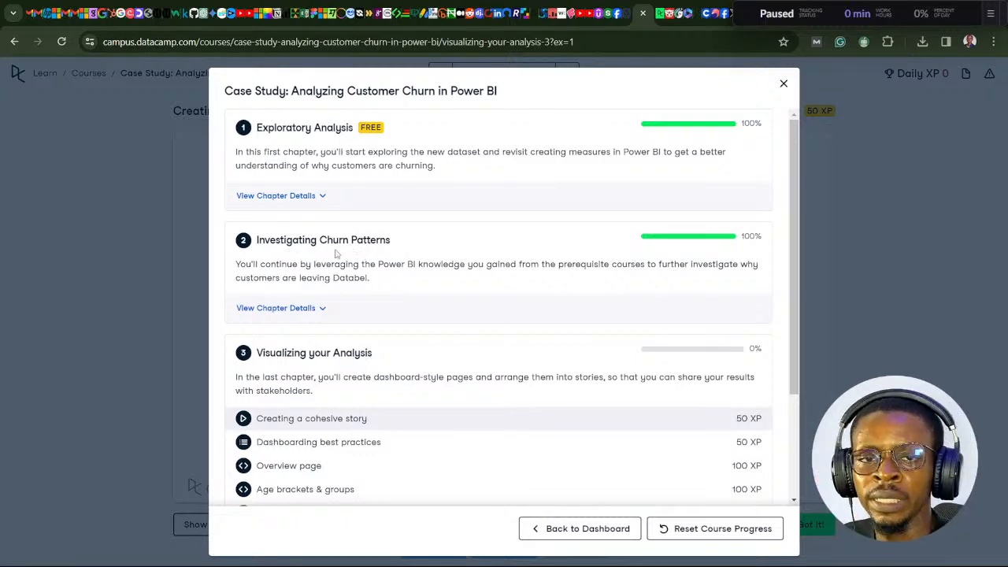
pyautogui.scroll(-2, 338, 256)
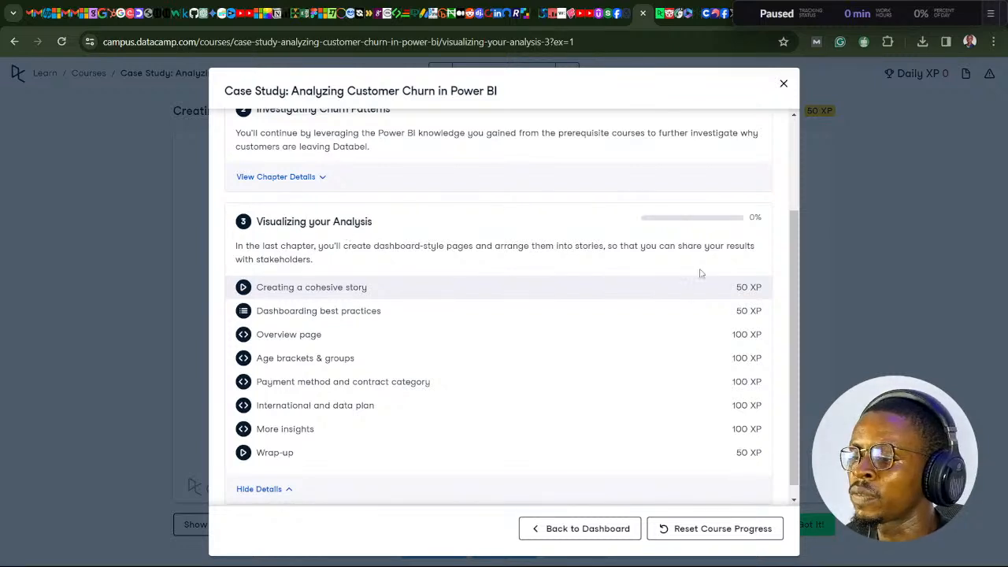
pyautogui.click(785, 84)
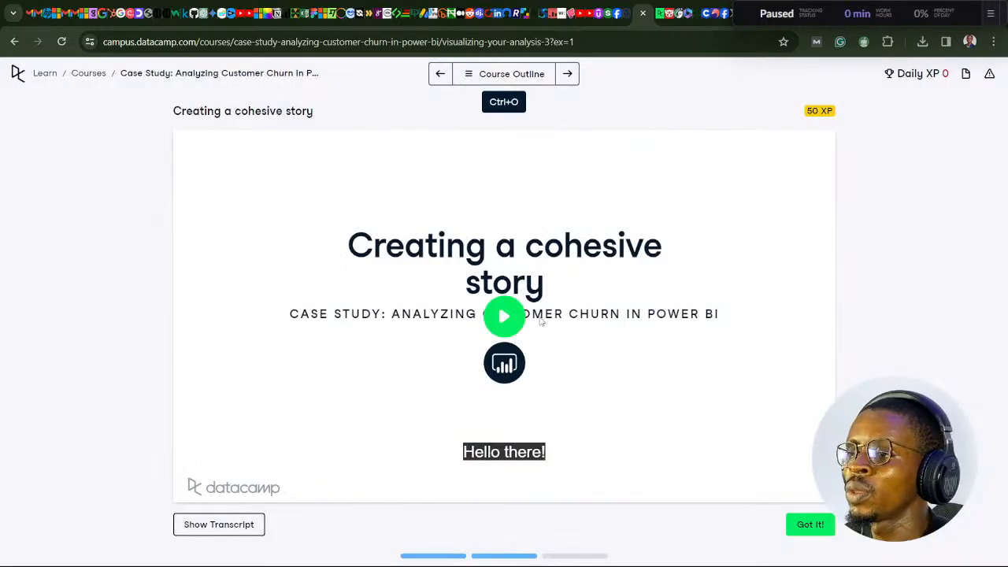
# Switch the system sound output to the headphone device and watch the "Creating a cohesive story" video.
pyautogui.click(501, 325)
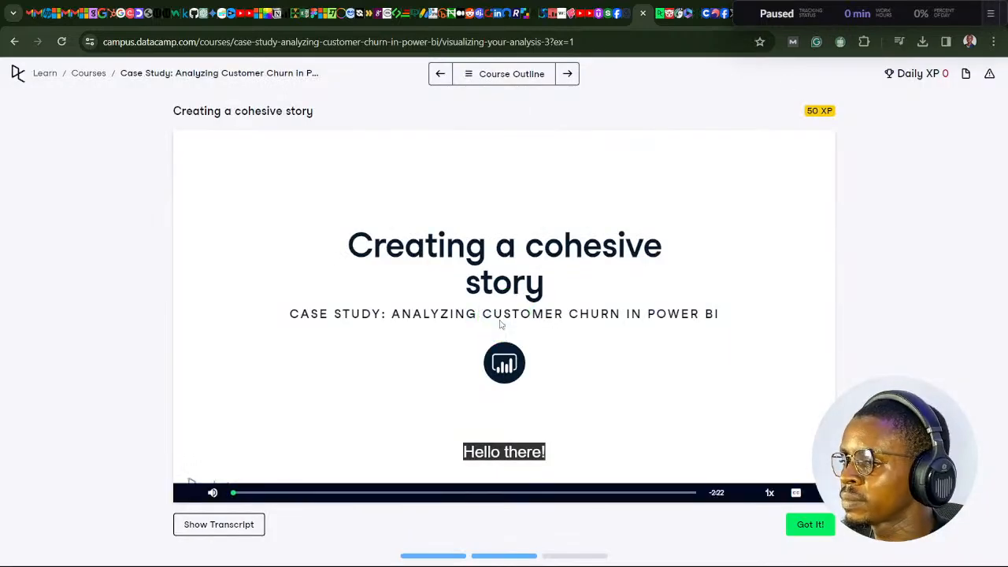
pyautogui.click(504, 321)
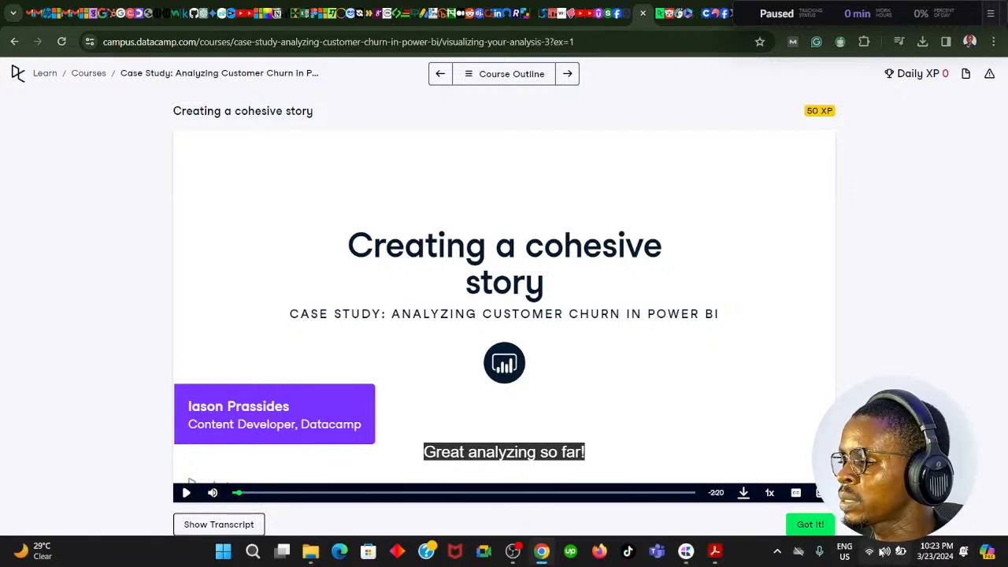
pyautogui.click(884, 551)
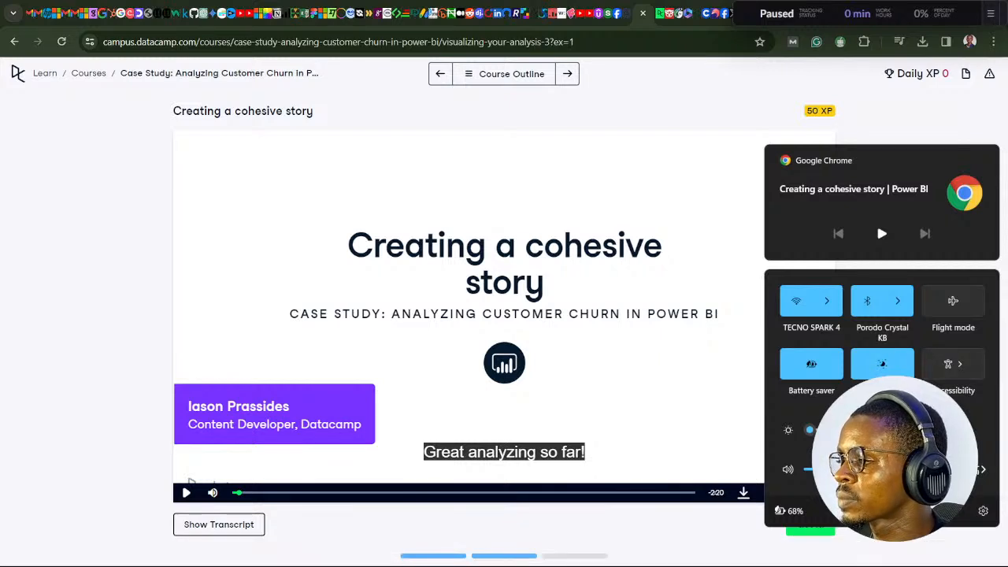
pyautogui.click(982, 470)
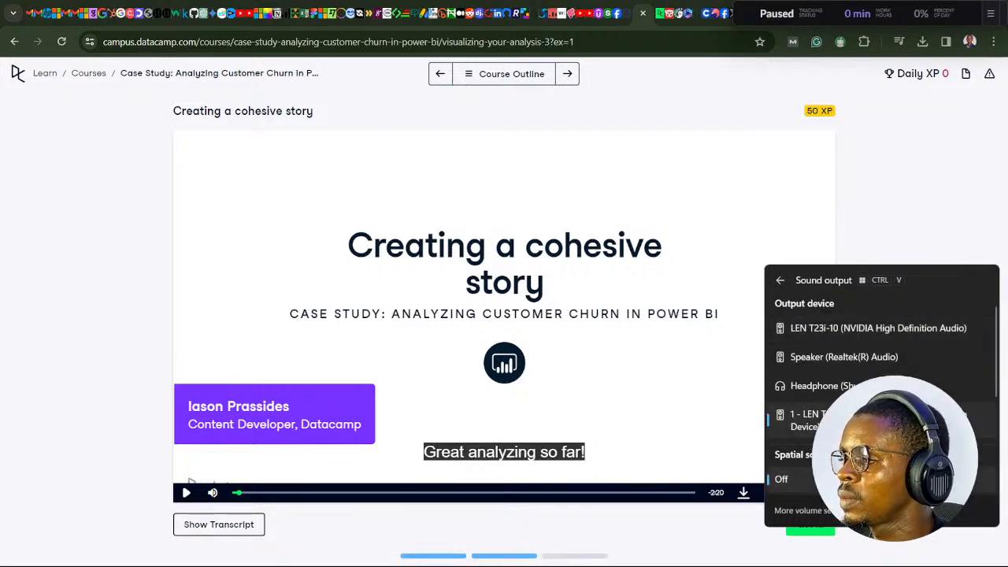
pyautogui.click(819, 386)
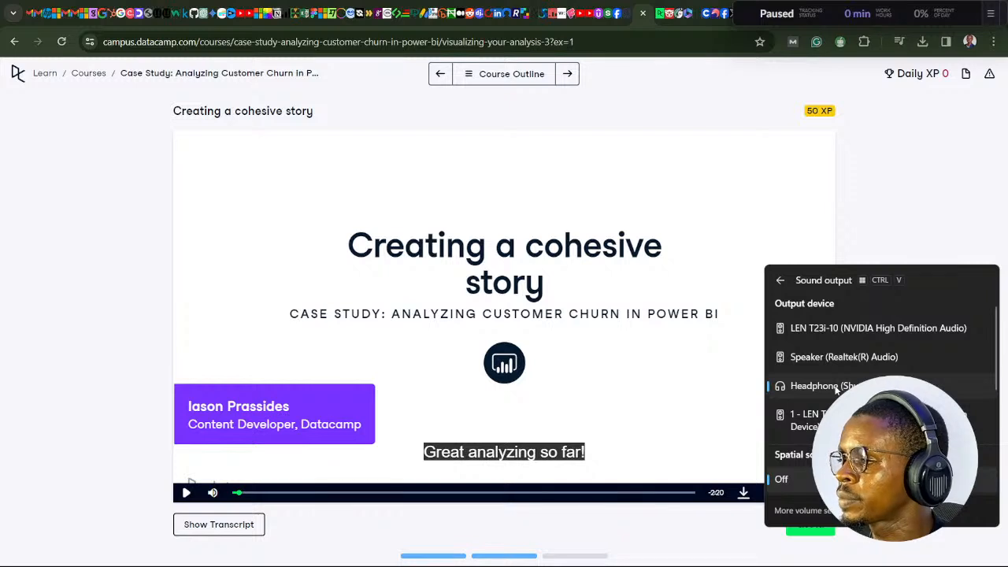
pyautogui.click(579, 389)
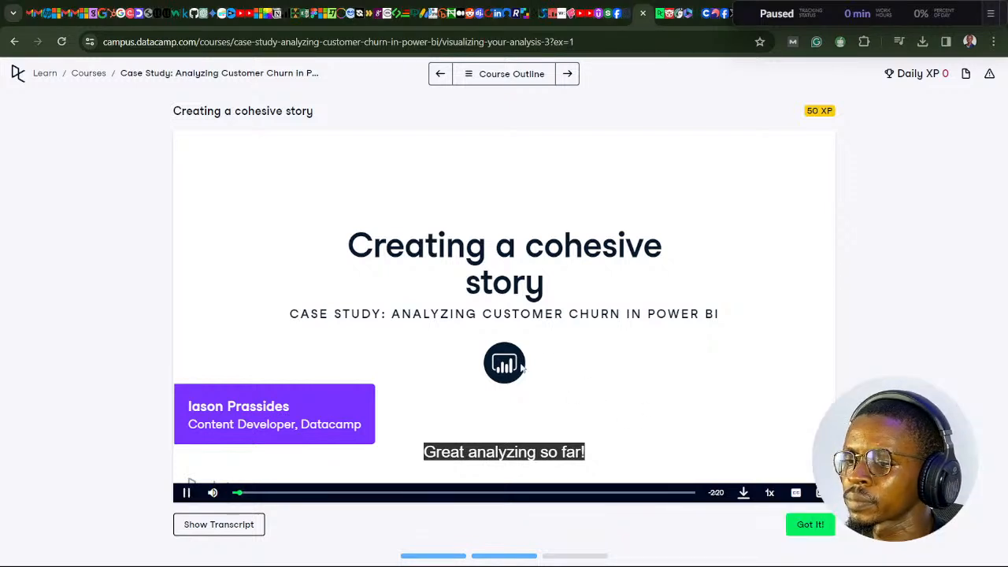
pyautogui.click(246, 493)
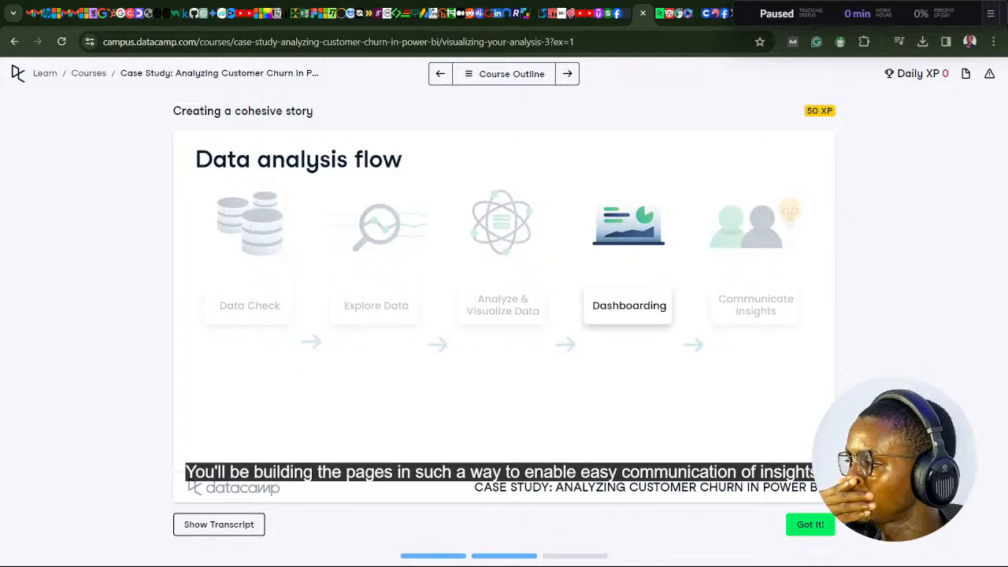
pyautogui.moveTo(800, 341)
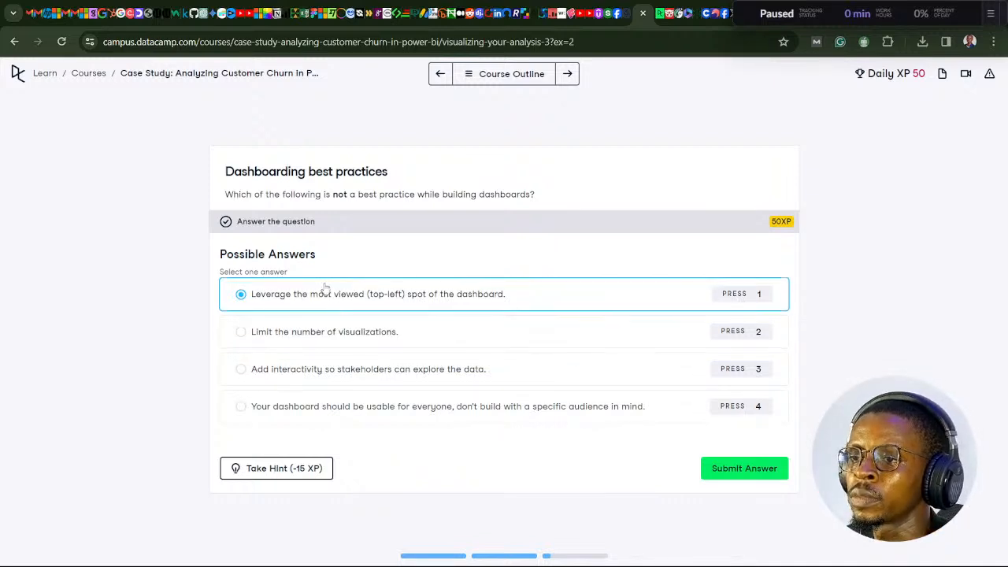
# Submit "Your dashboard should be usable for everyone, don't build with a specific audience in mind." as the quiz answer and continue to the next exercise.
pyautogui.click(747, 468)
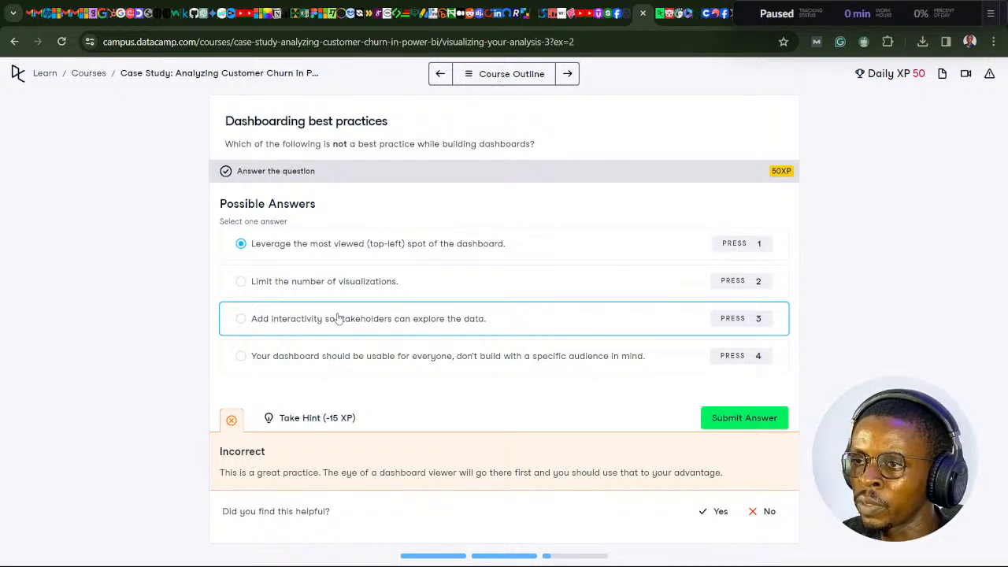
pyautogui.click(304, 290)
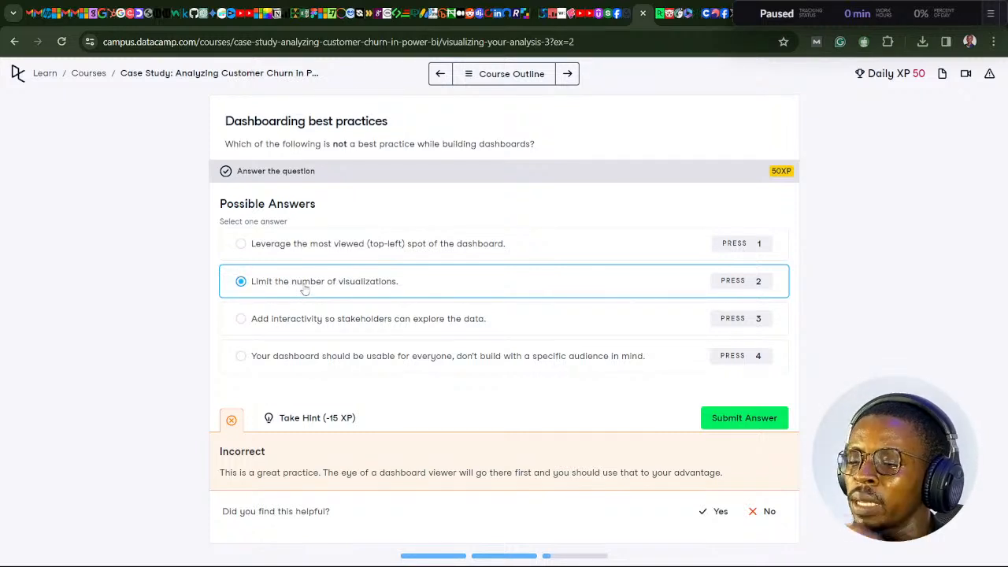
pyautogui.click(316, 364)
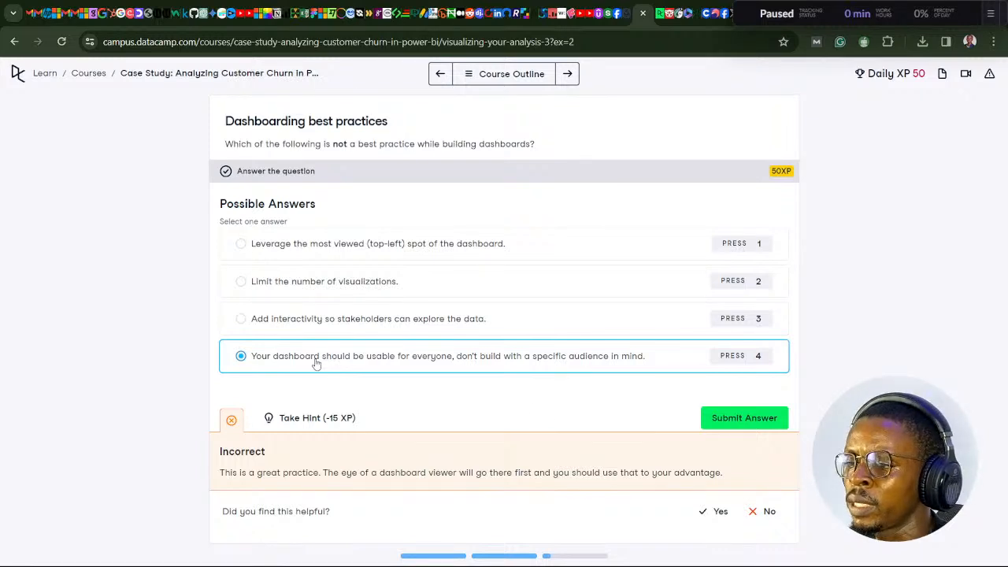
pyautogui.click(748, 418)
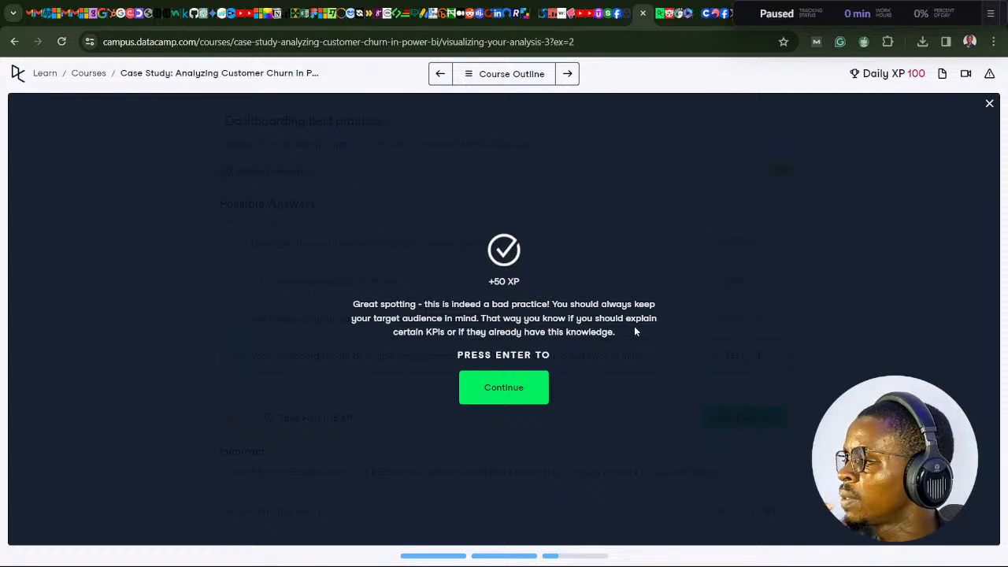
pyautogui.click(509, 396)
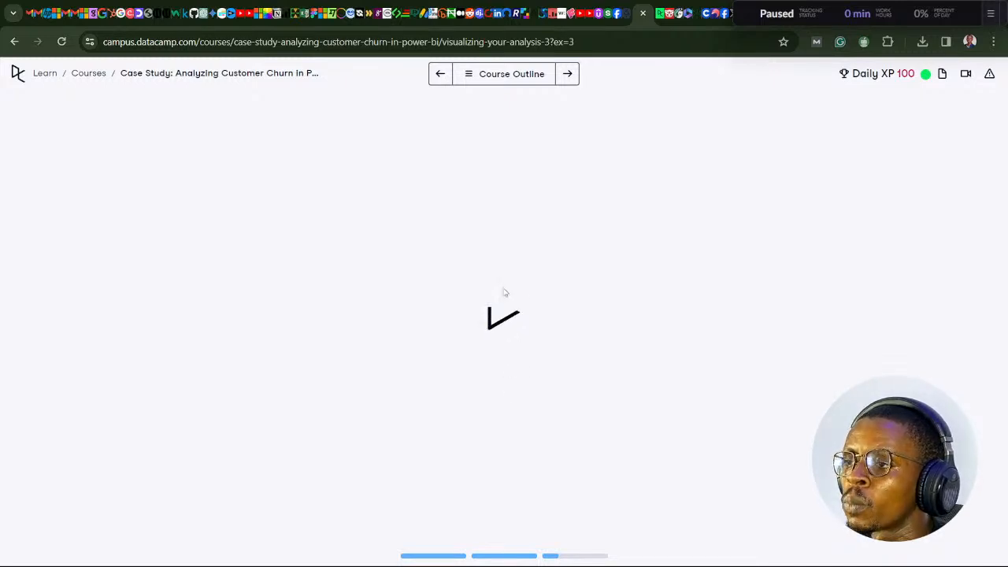
# Check the course outline and move the Overview page exercise panel to the middle of the workspace.
pyautogui.click(469, 78)
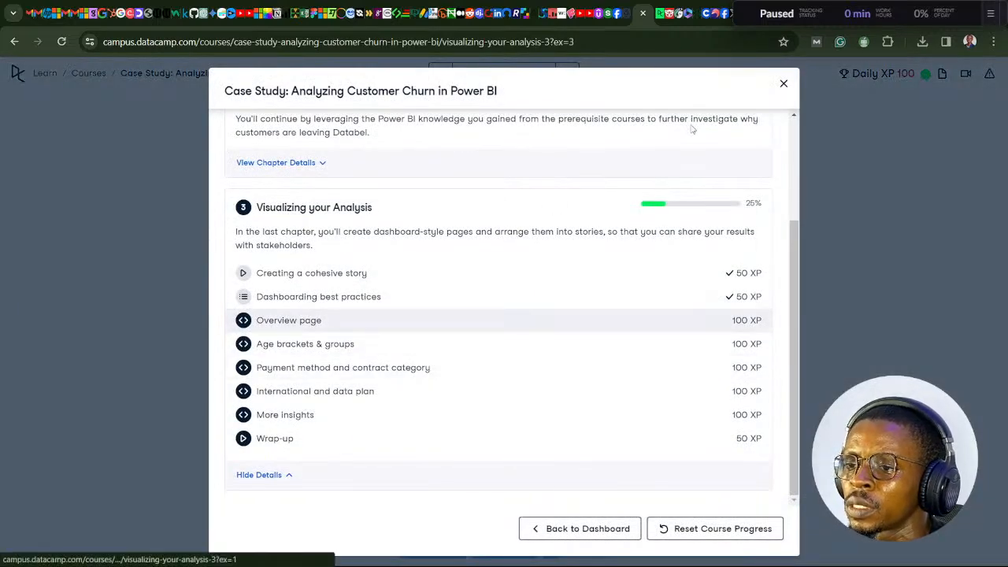
pyautogui.click(784, 85)
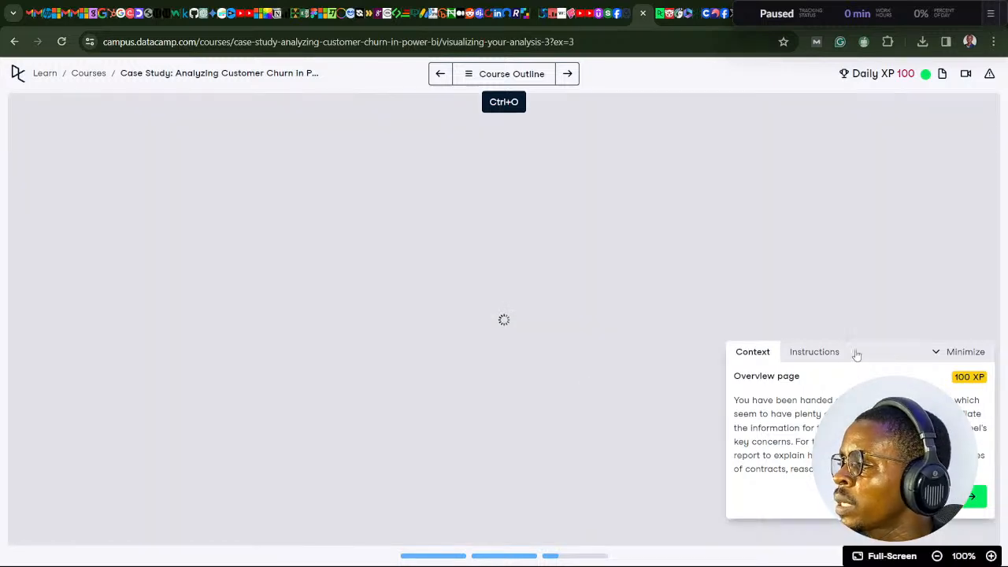
pyautogui.moveTo(857, 355); pyautogui.dragTo(452, 319)
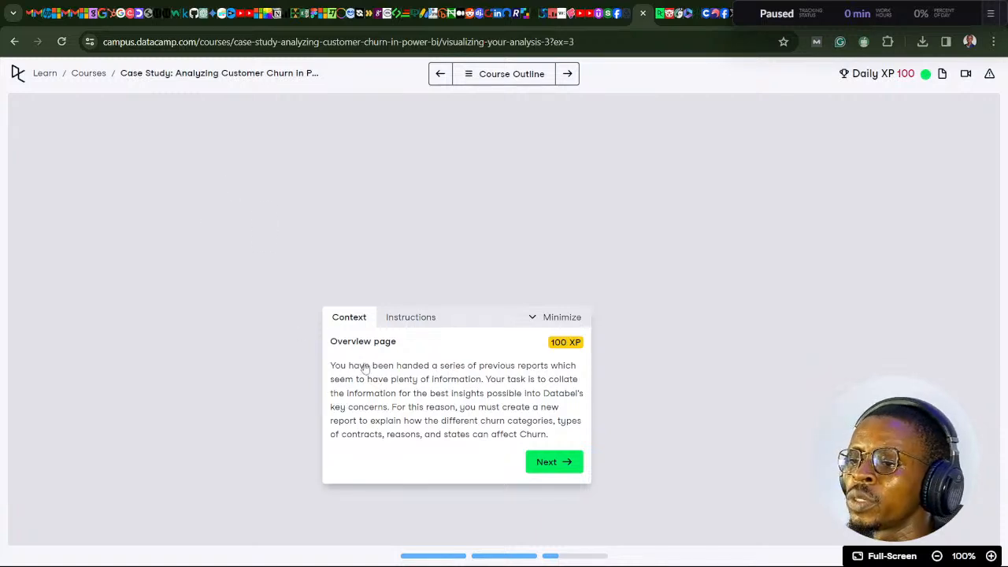
pyautogui.moveTo(467, 325)
pyautogui.mouseDown()
pyautogui.moveTo(436, 319)
pyautogui.moveTo(468, 320)
pyautogui.mouseUp()
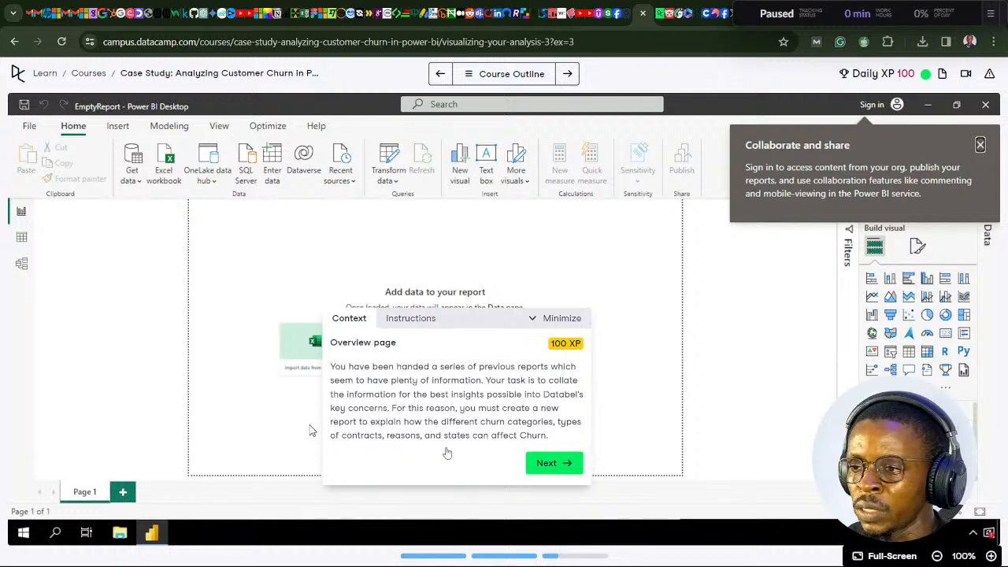
# Show the exercise's first instruction and switch to Power BI Desktop with the 3_1_overview_page report.
pyautogui.click(559, 465)
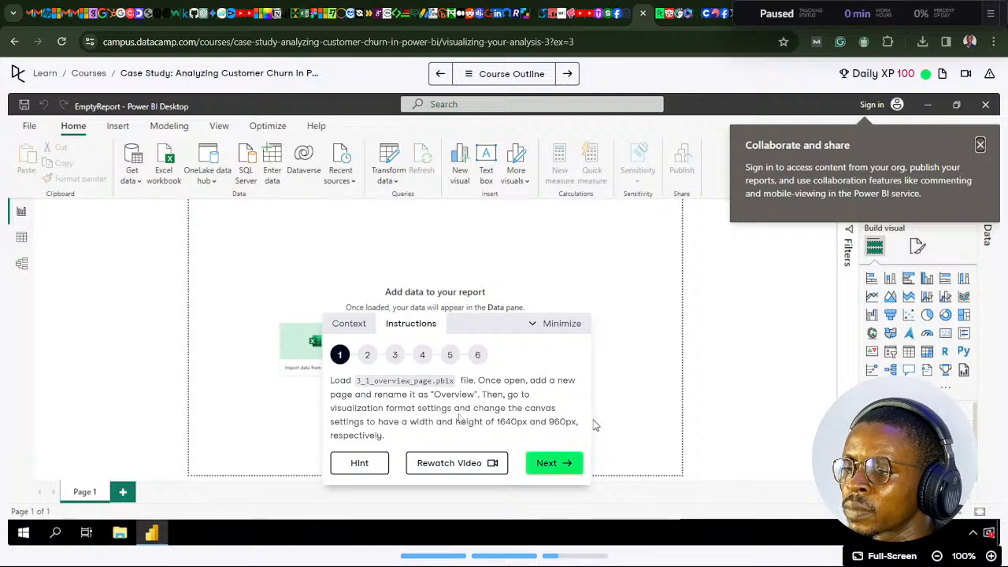
pyautogui.moveTo(693, 565)
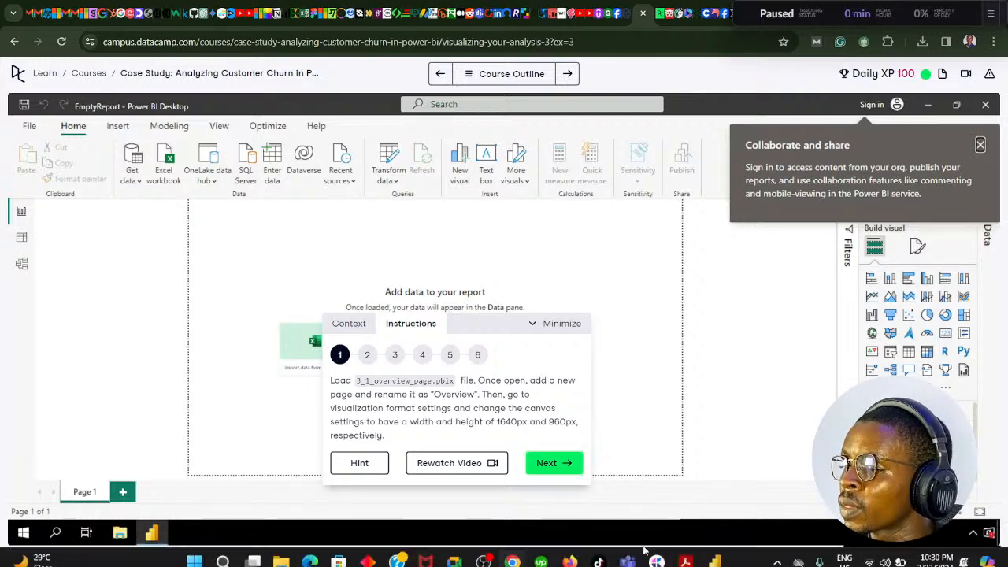
pyautogui.click(715, 554)
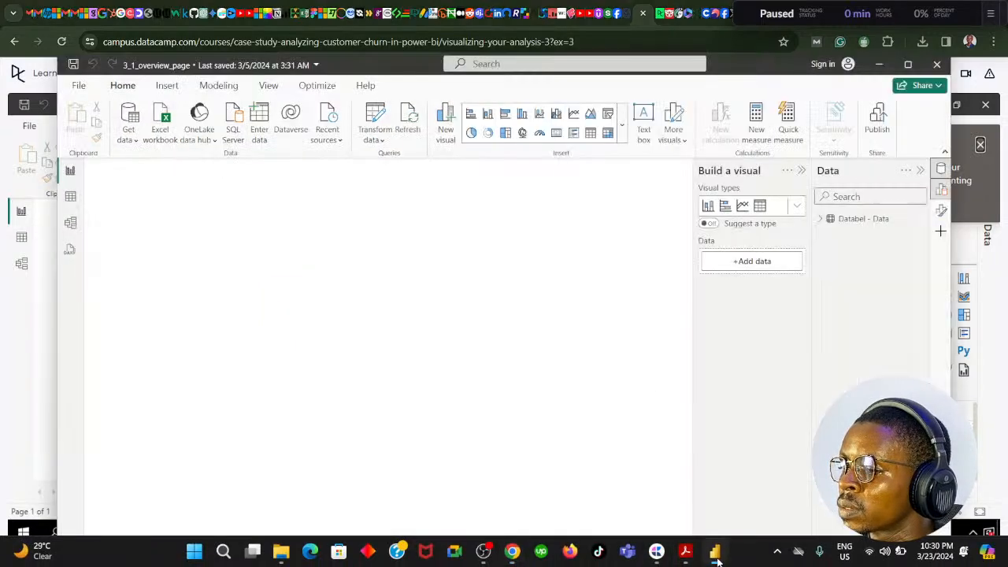
# Maximize the report window and review the visuals on all five existing pages, from Churn Demographics to Contract Type.
pyautogui.click(907, 66)
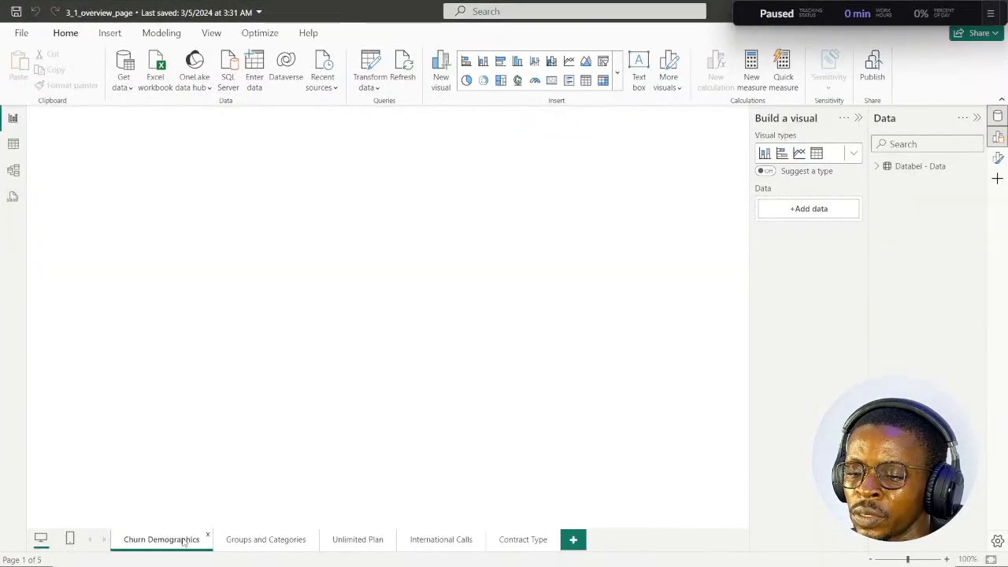
pyautogui.click(254, 545)
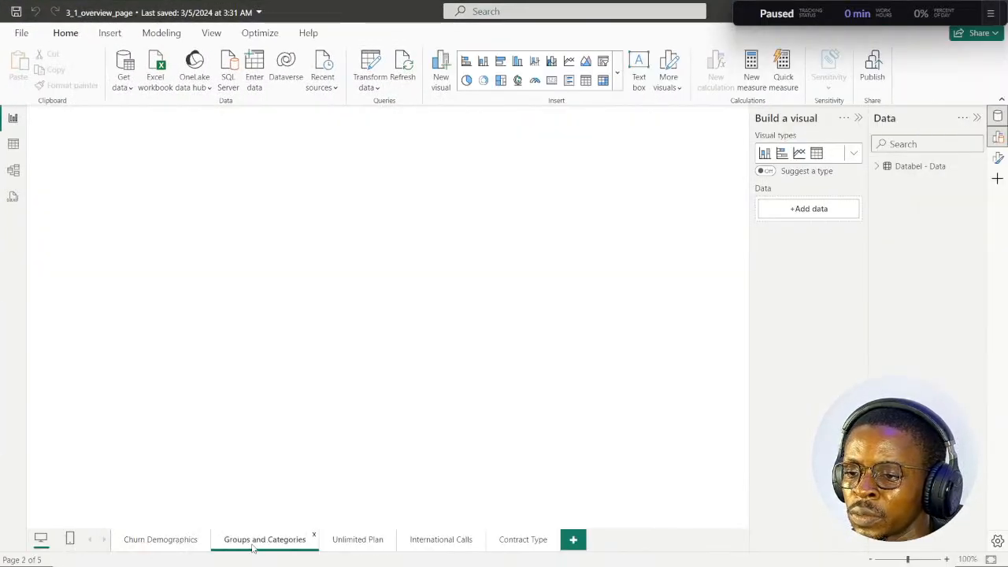
pyautogui.click(359, 544)
pyautogui.click(433, 543)
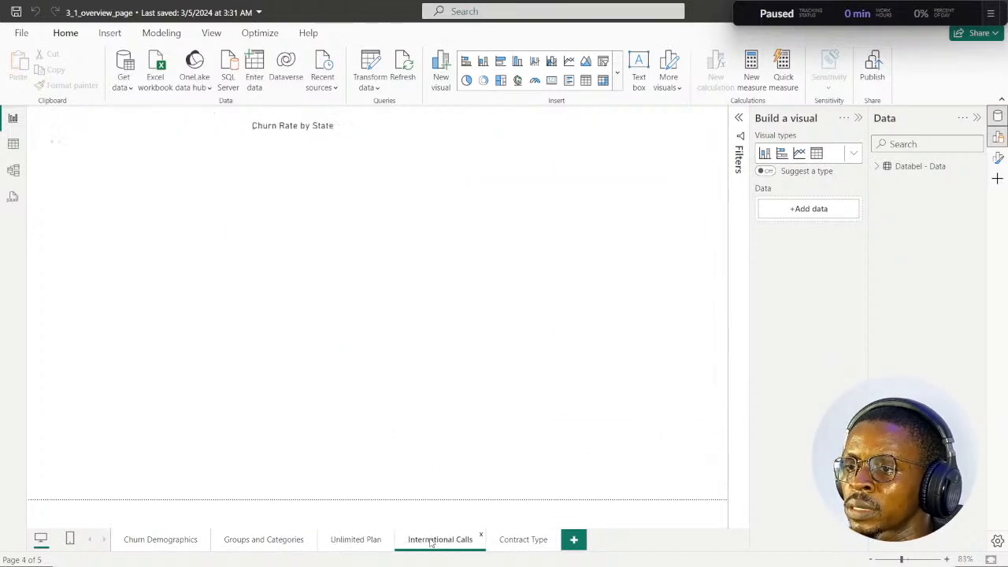
pyautogui.click(514, 545)
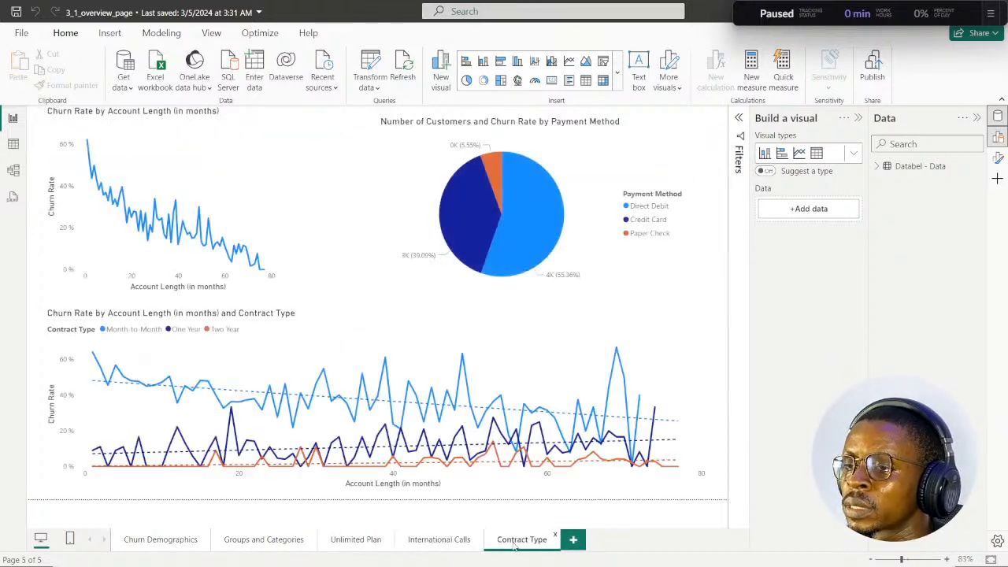
pyautogui.click(141, 542)
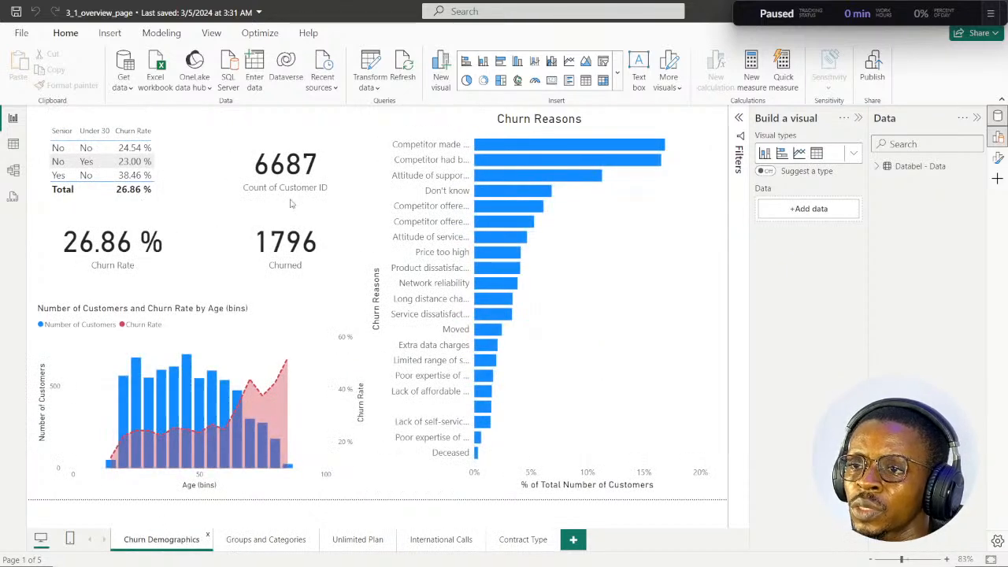
pyautogui.click(238, 541)
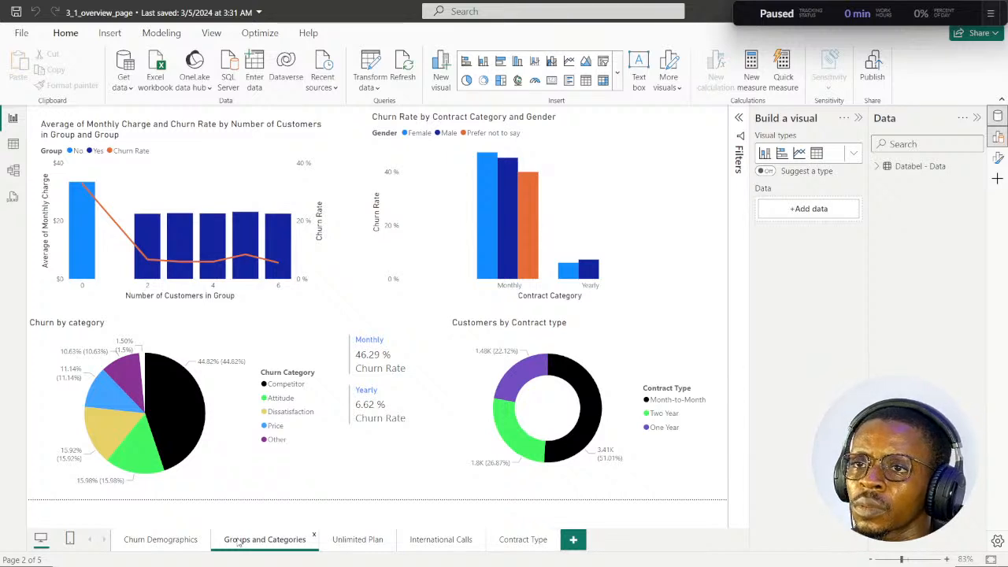
pyautogui.click(347, 542)
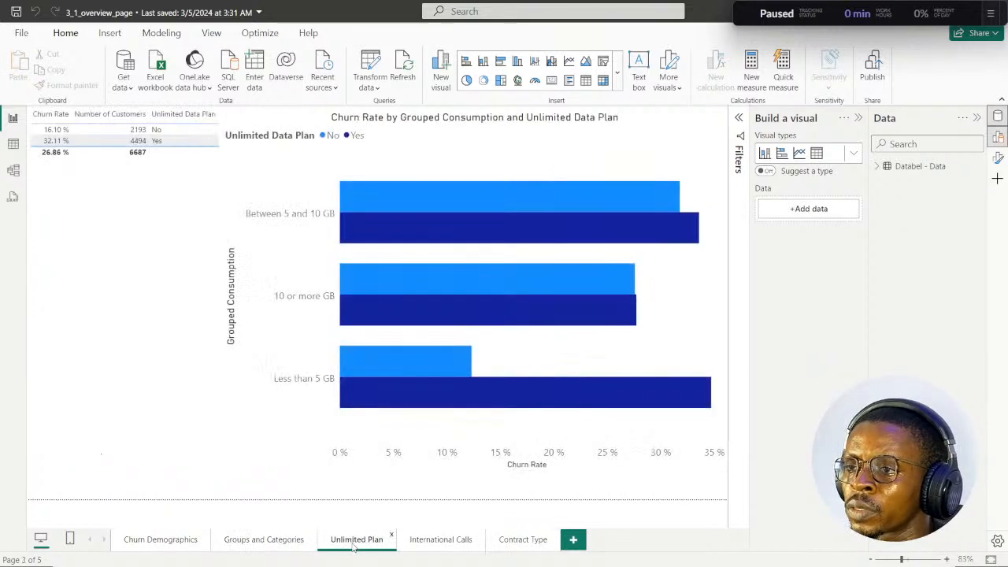
pyautogui.click(434, 542)
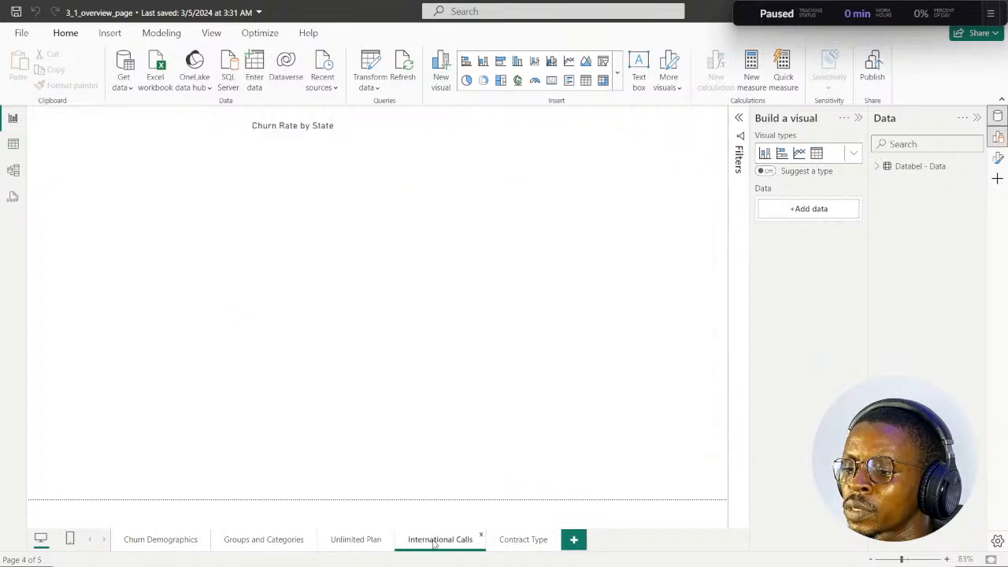
pyautogui.click(536, 544)
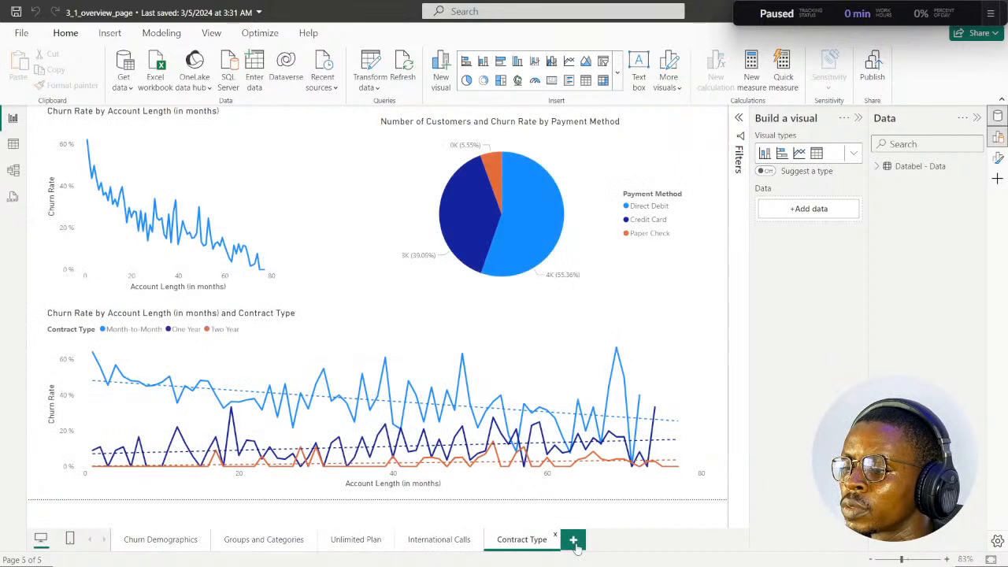
# Add a new report page and rename it Overview.
pyautogui.click(574, 542)
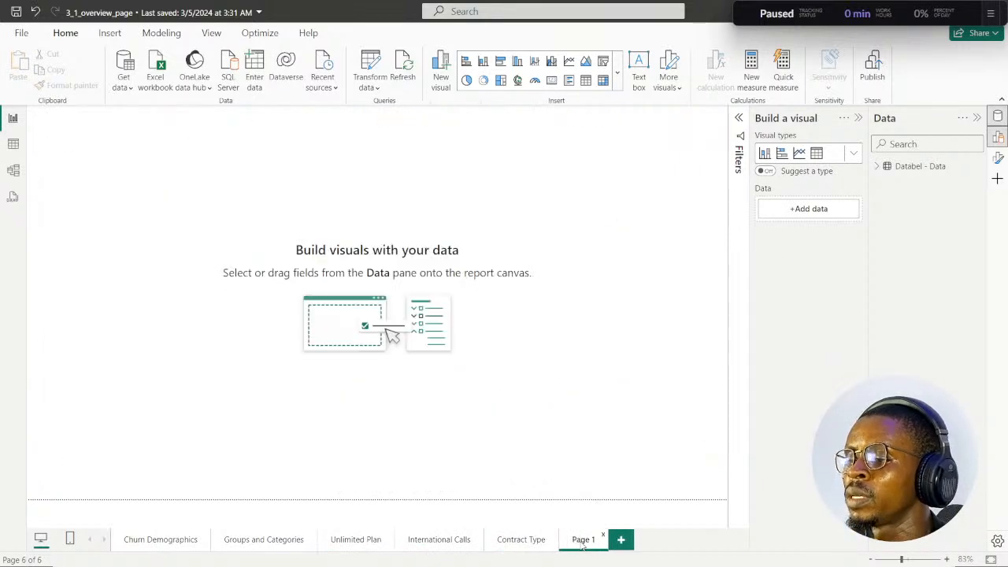
pyautogui.write('p')
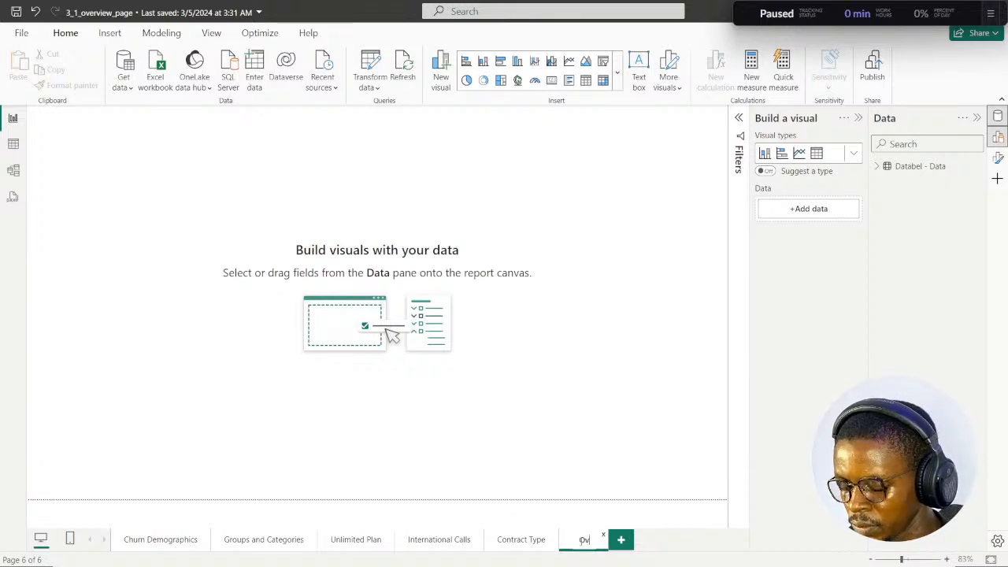
pyautogui.write('verview')
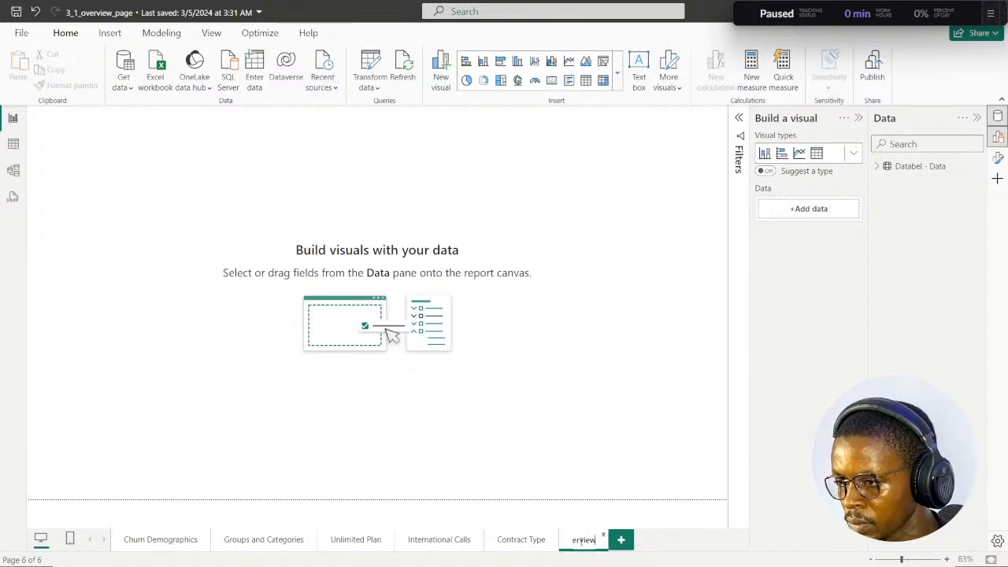
pyautogui.press('Return')
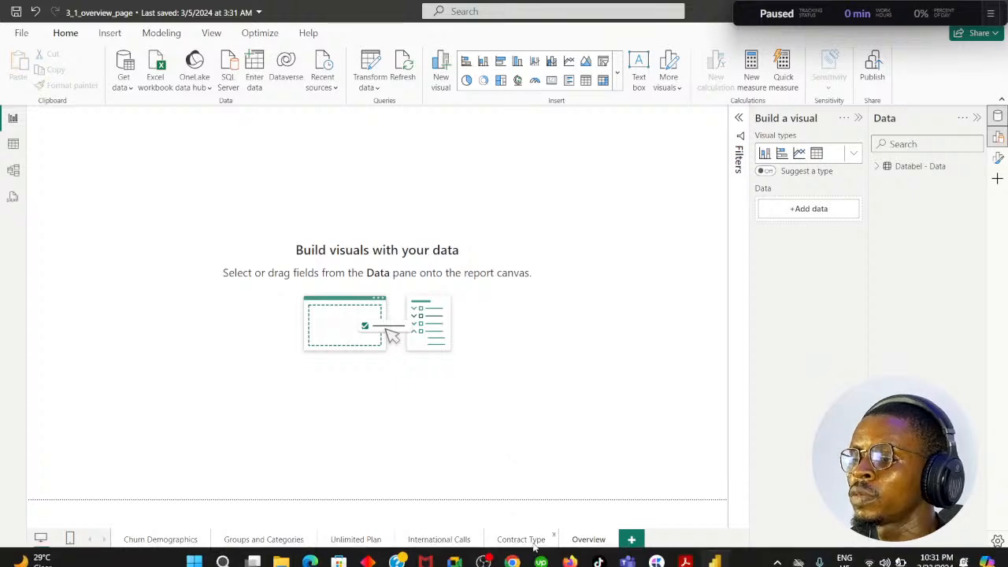
# Show the Overview page's formatting options in place of the visual builder and check the canvas size required by the DataCamp instruction.
pyautogui.click(512, 551)
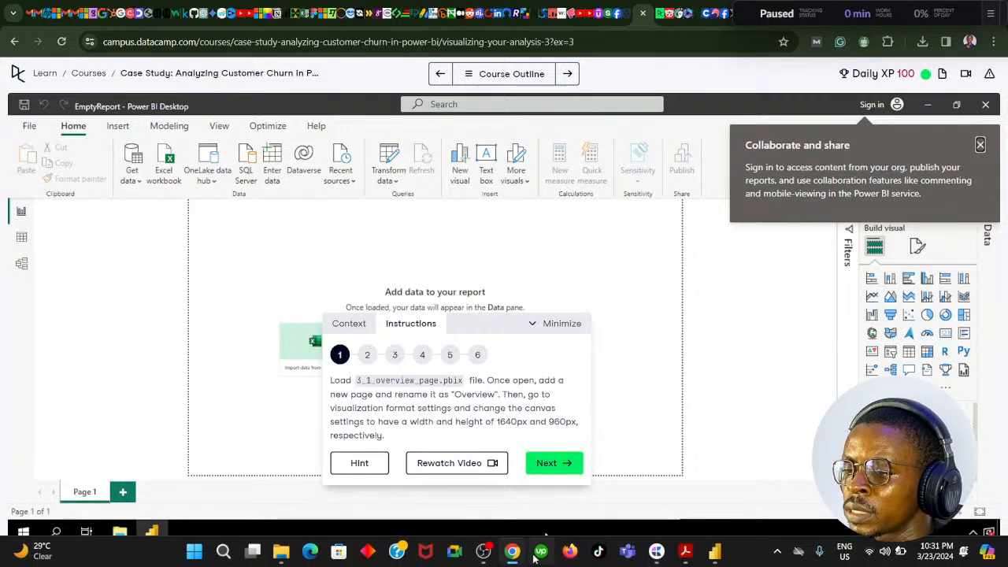
pyautogui.click(516, 556)
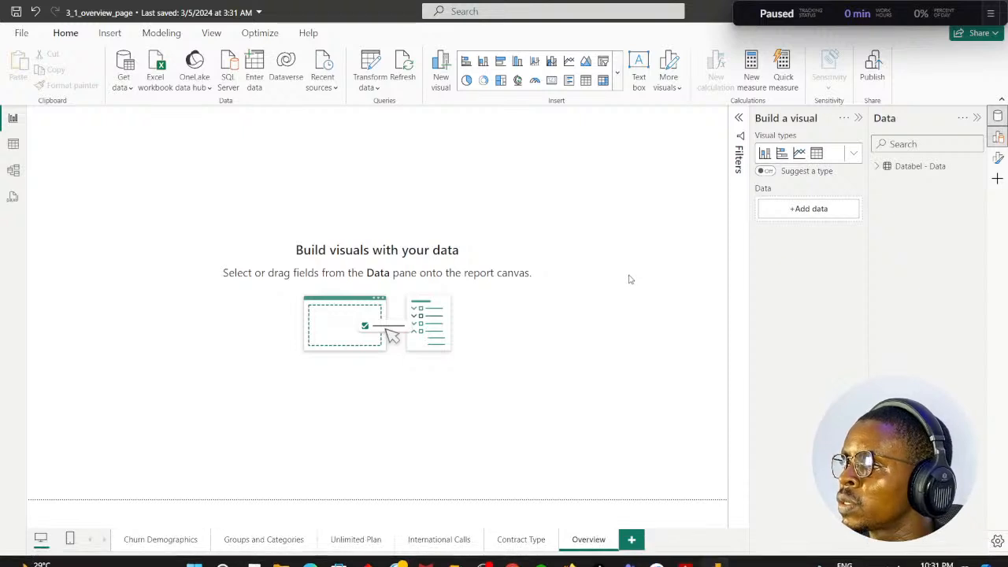
pyautogui.click(998, 158)
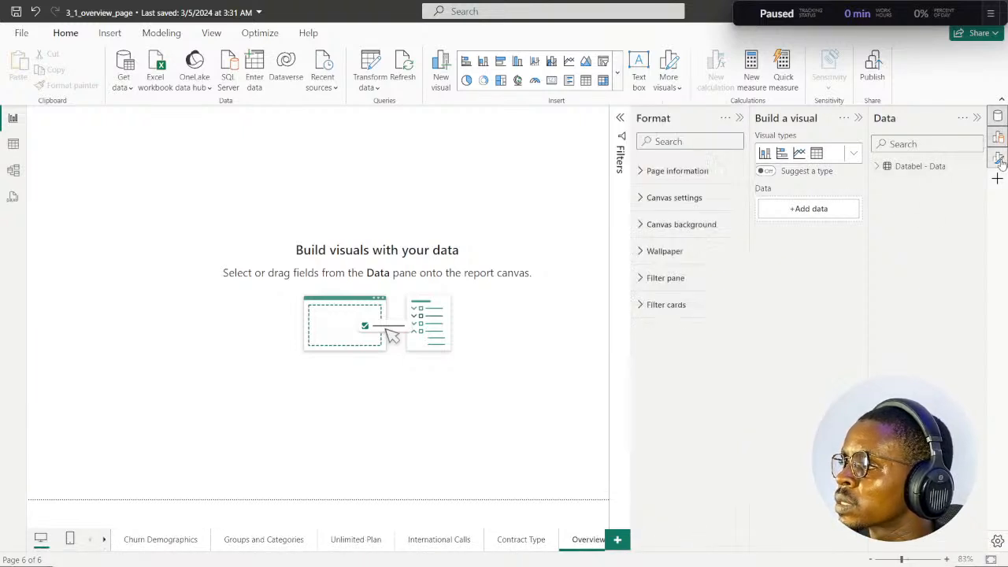
pyautogui.click(858, 118)
pyautogui.moveTo(466, 556)
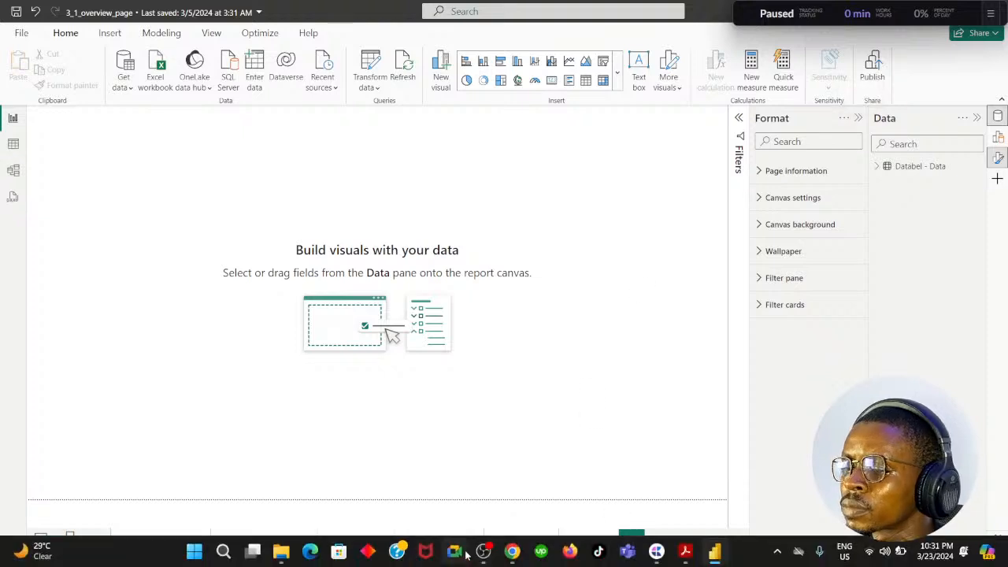
pyautogui.click(512, 552)
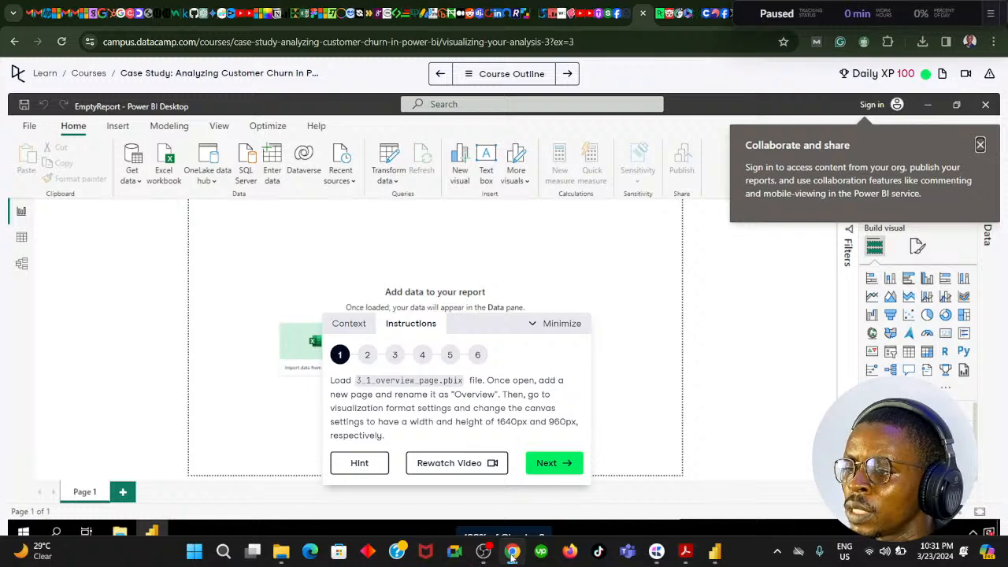
pyautogui.click(512, 551)
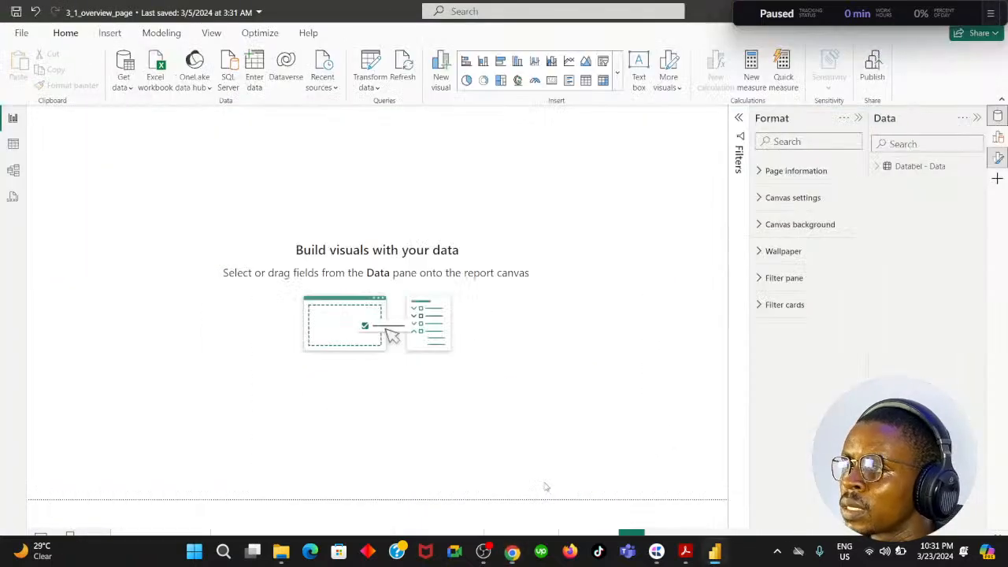
# Change the Overview page's canvas type to Custom, consulting the exercise instruction as needed.
pyautogui.click(761, 200)
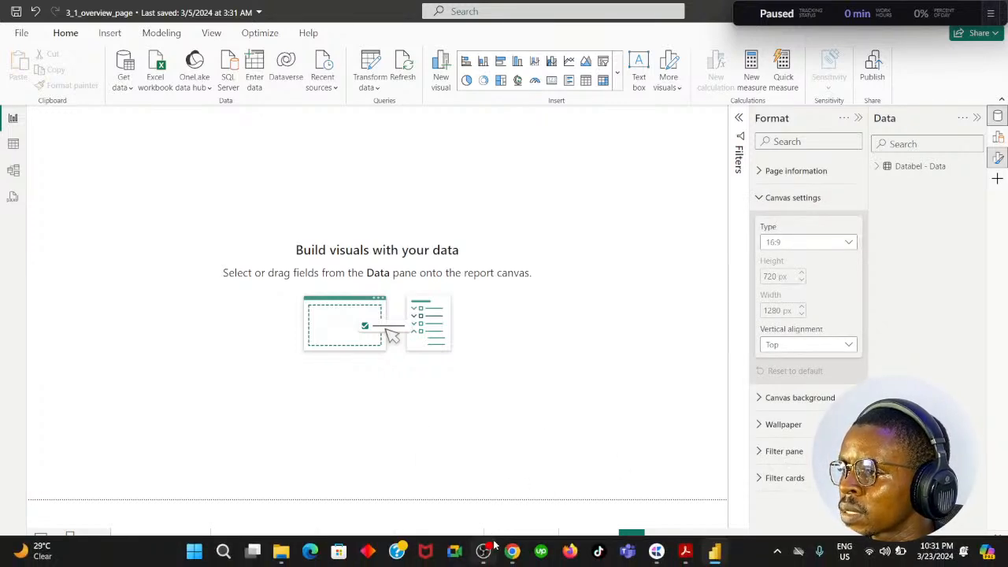
pyautogui.click(512, 552)
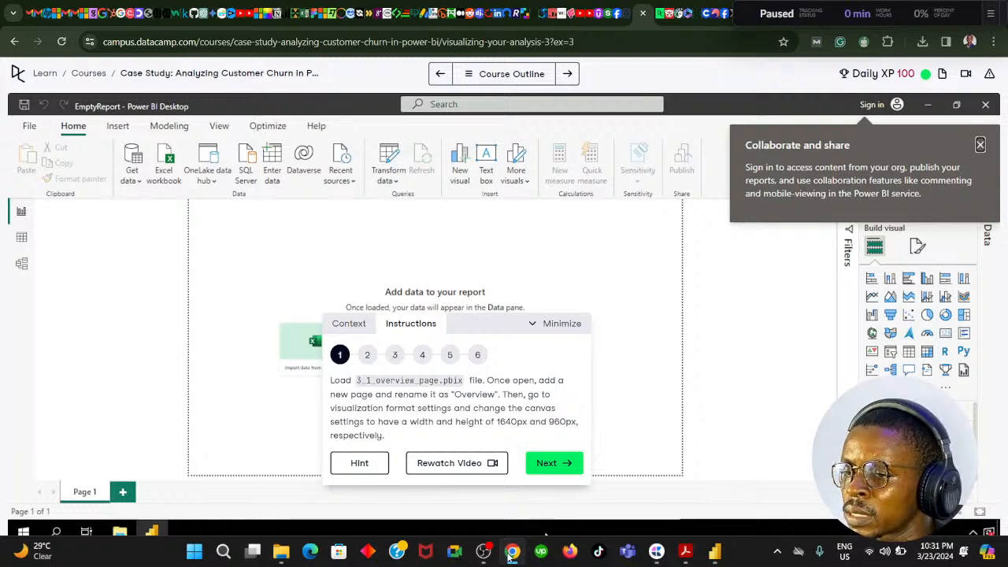
pyautogui.click(512, 552)
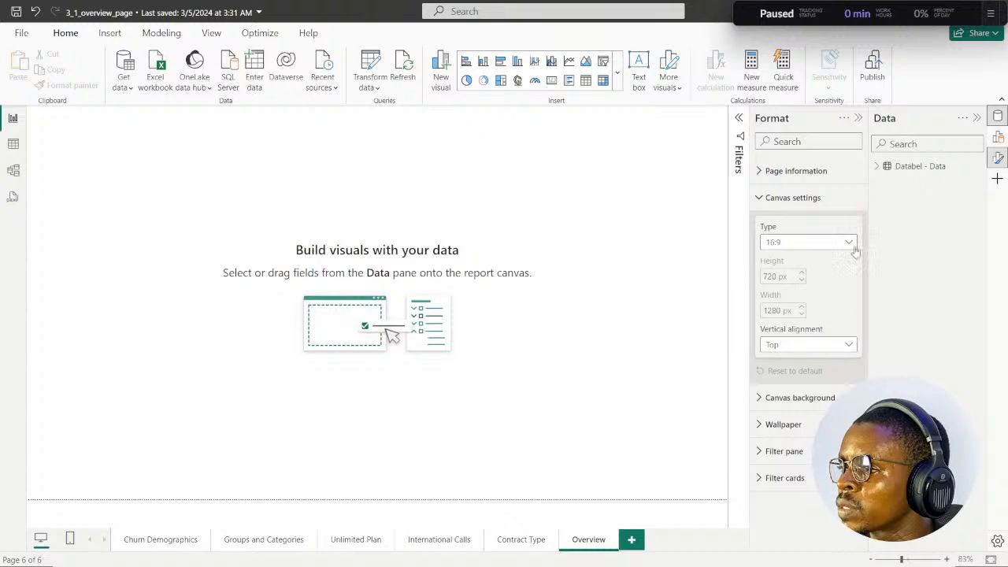
pyautogui.click(849, 244)
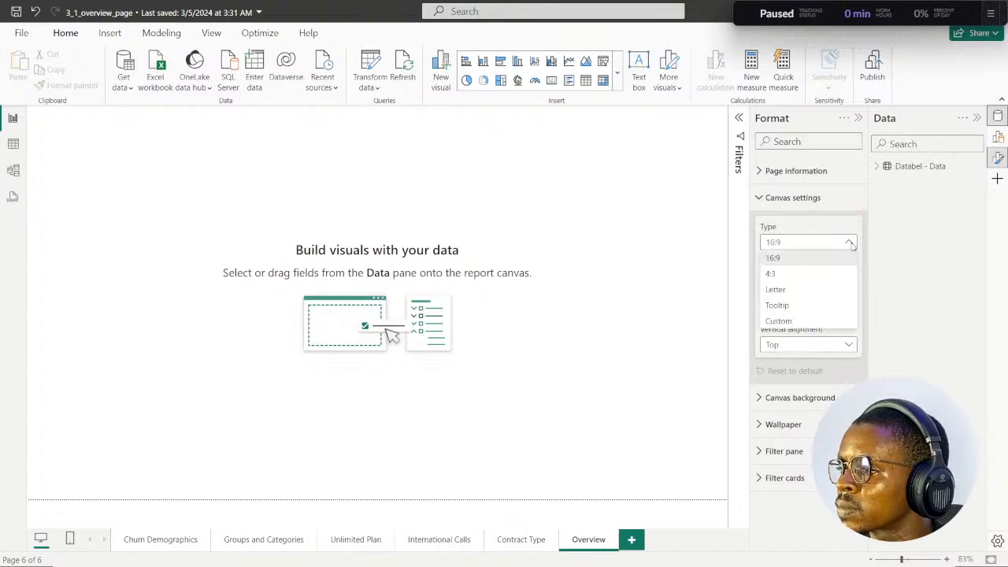
pyautogui.click(850, 245)
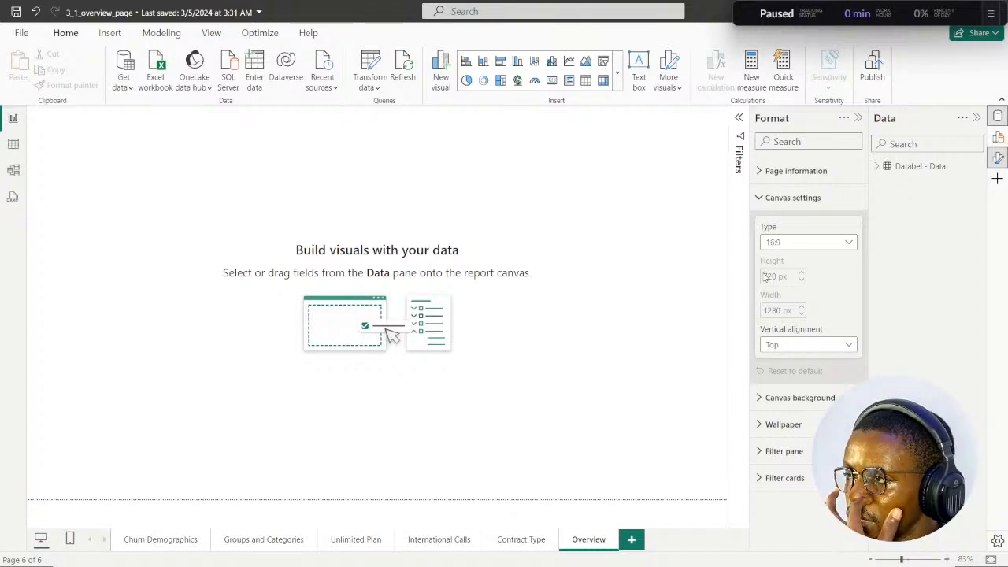
pyautogui.click(850, 245)
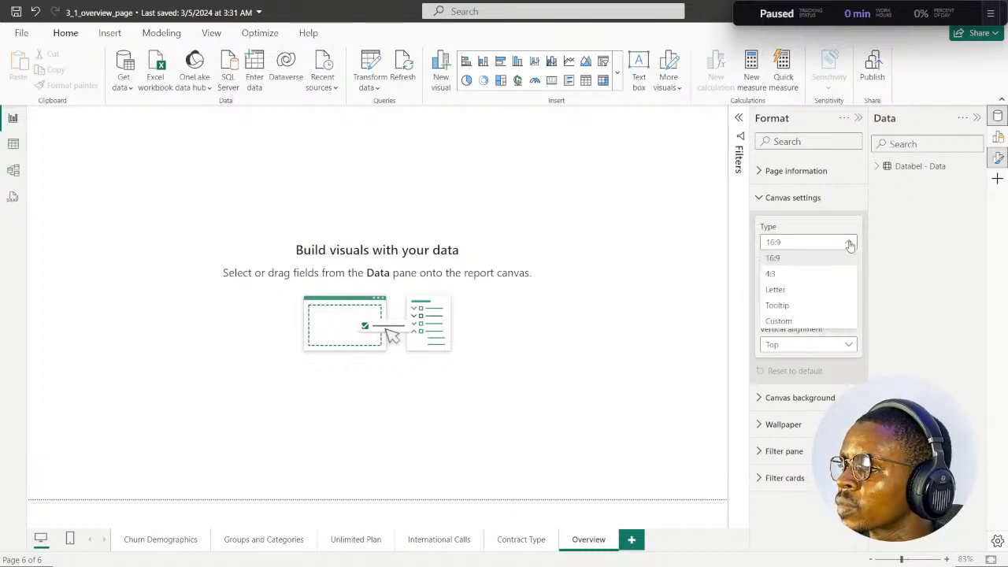
pyautogui.click(780, 321)
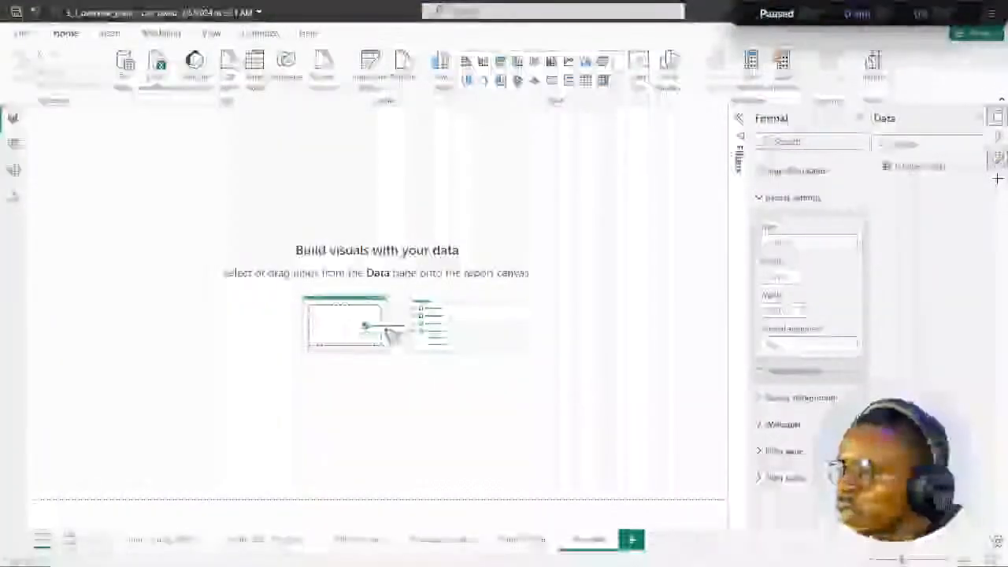
# Set the Overview page's canvas width to 1640 px and height to 960 px, and collapse the canvas settings.
pyautogui.doubleClick(775, 312)
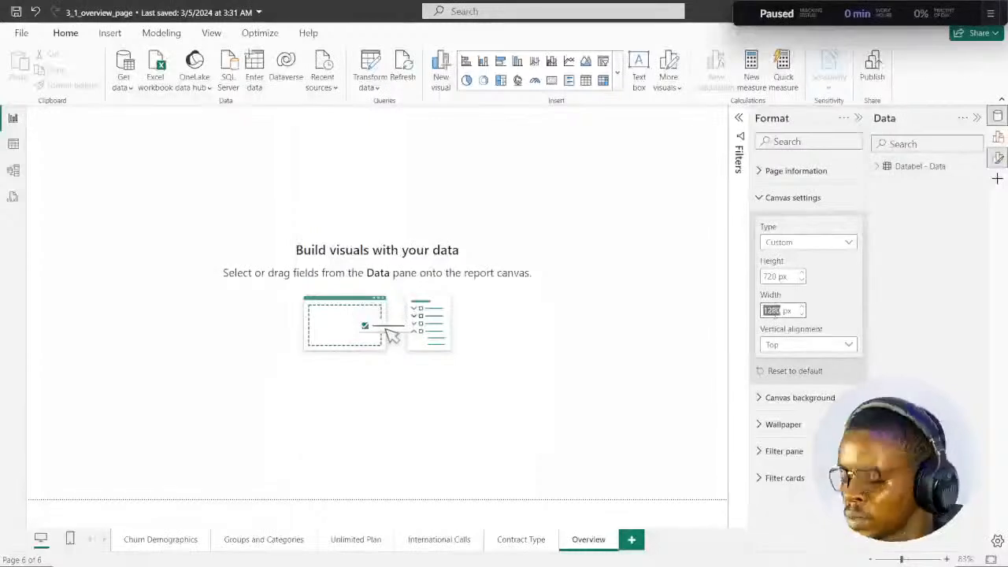
pyautogui.write('16')
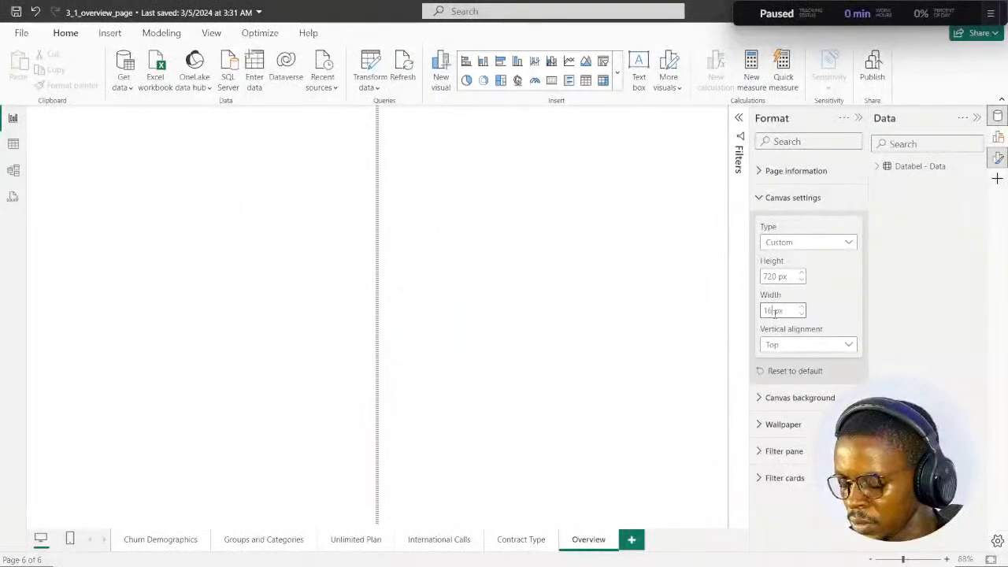
pyautogui.write('40')
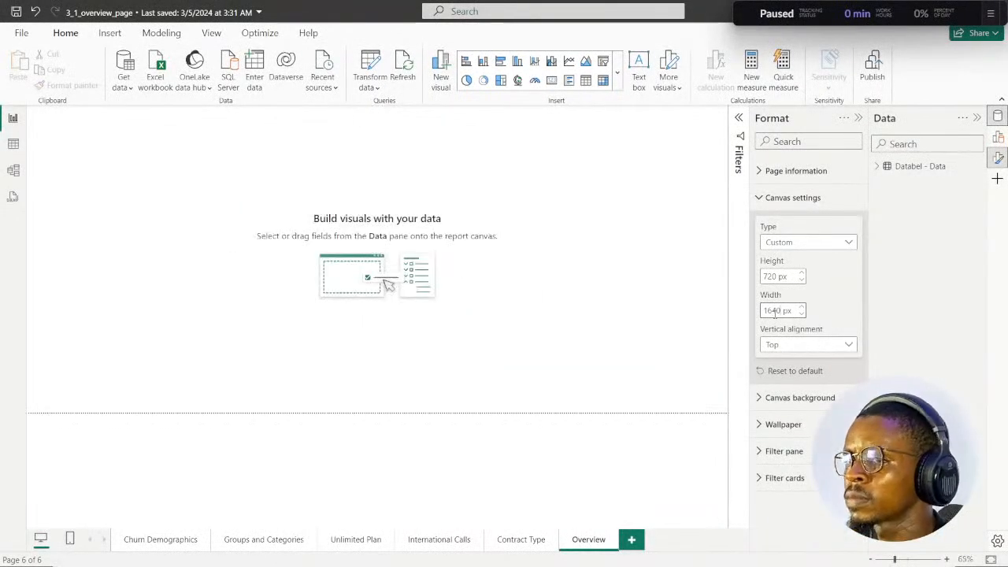
pyautogui.doubleClick(776, 277)
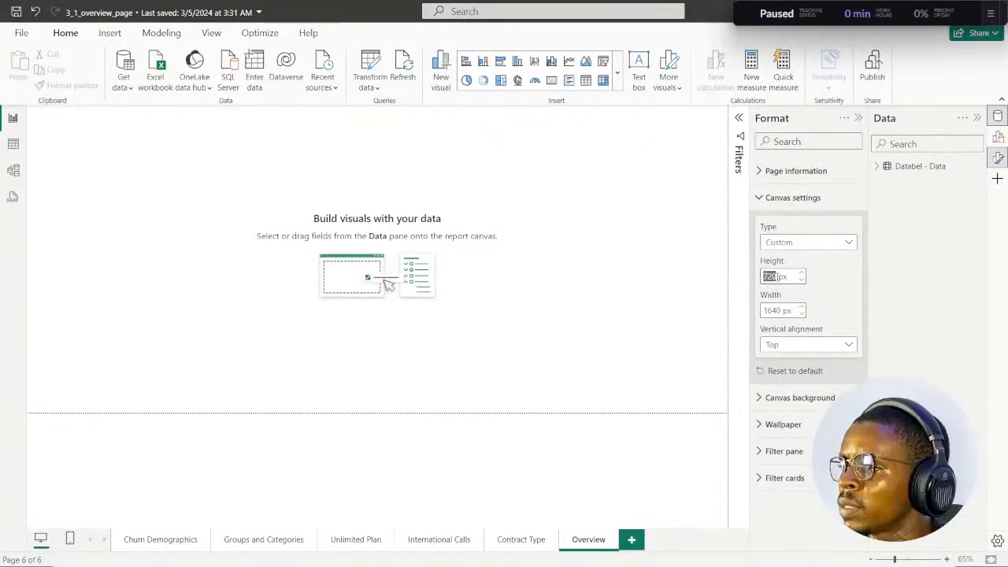
pyautogui.write('960')
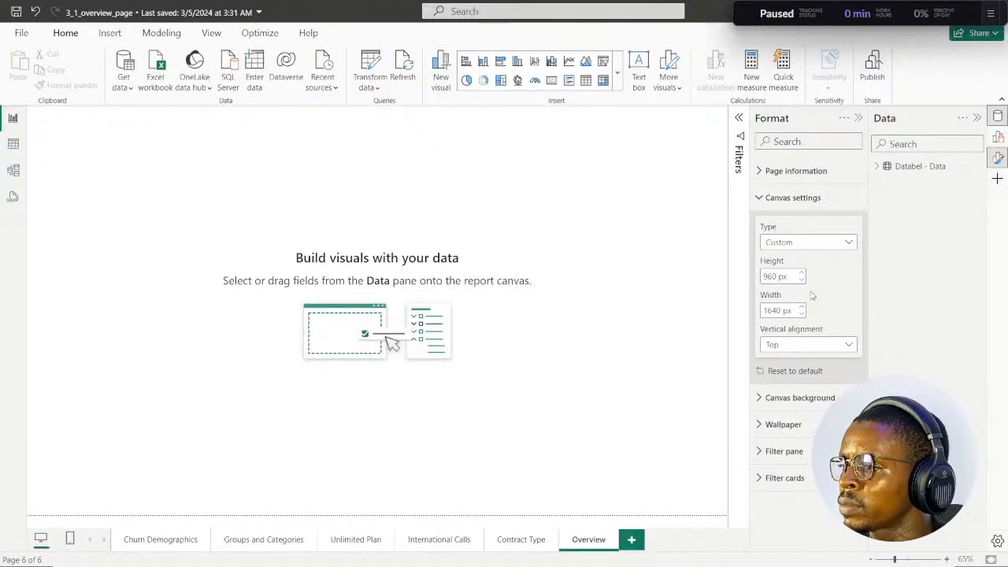
pyautogui.click(759, 198)
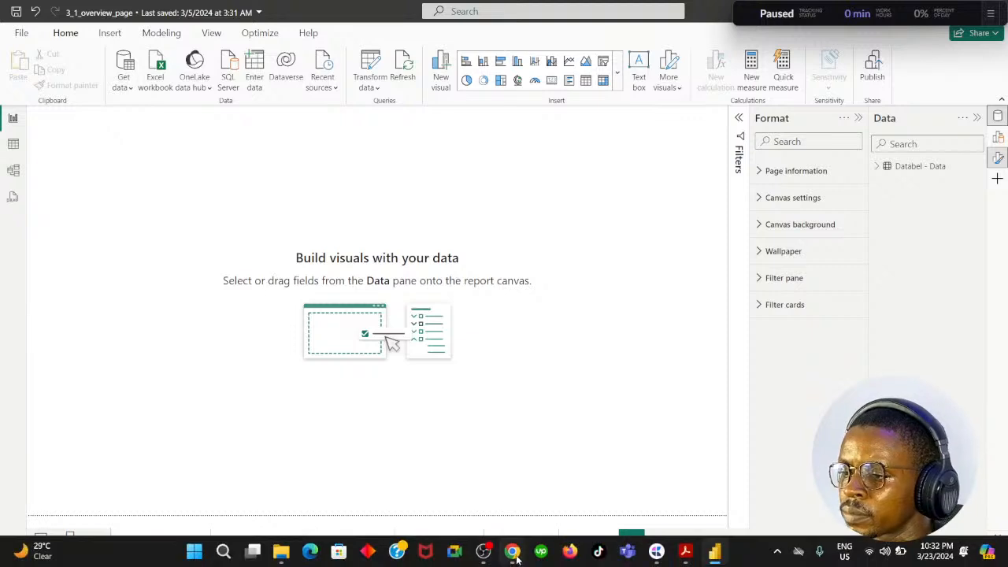
# Advance the DataCamp exercise to instruction 2, read it and return to the report in Power BI Desktop.
pyautogui.click(512, 561)
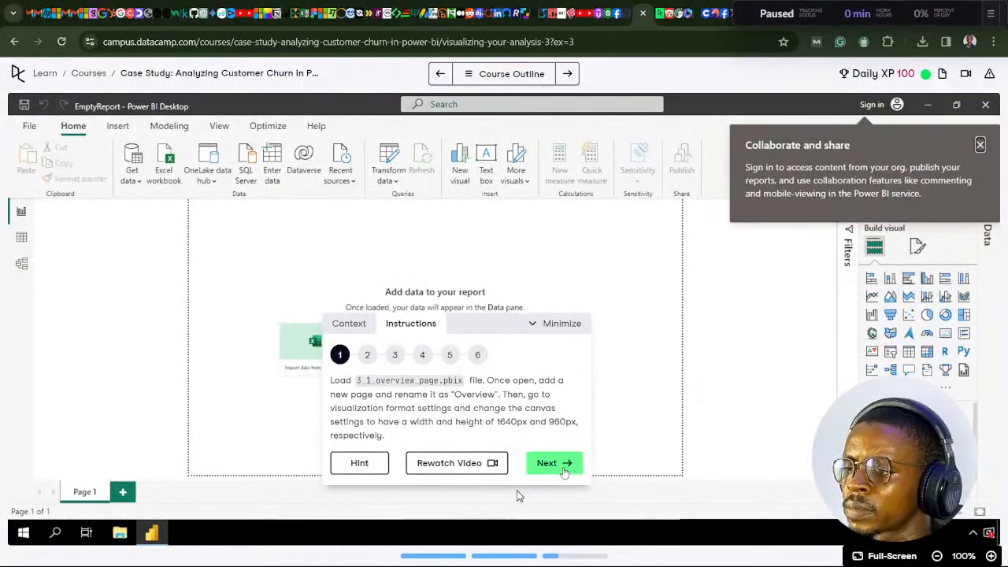
pyautogui.click(564, 465)
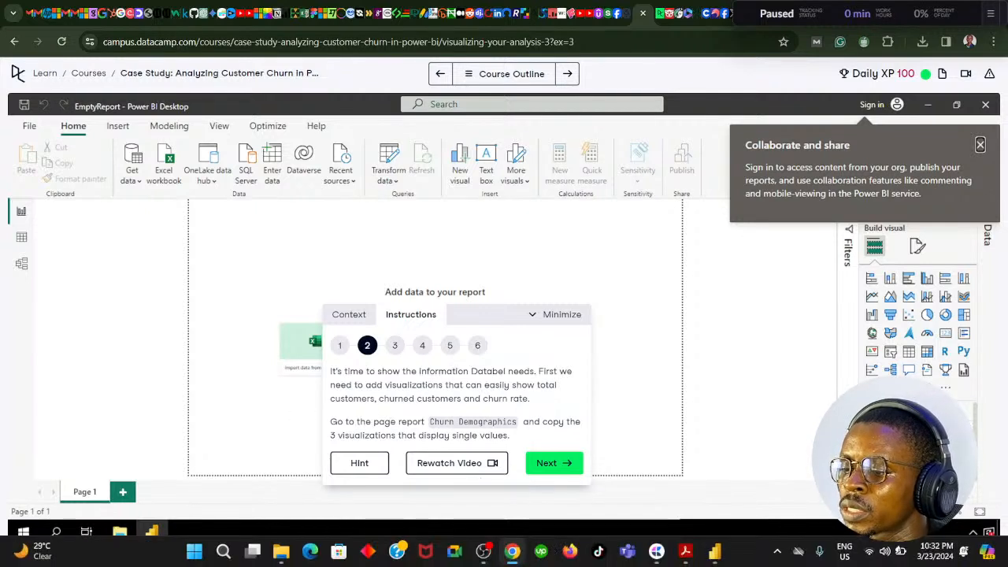
pyautogui.click(716, 551)
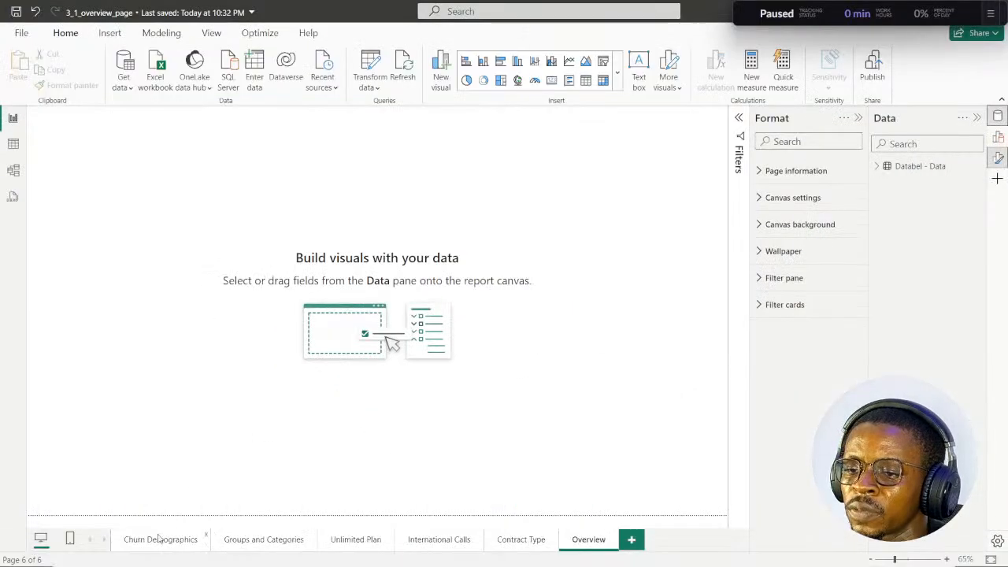
# On the Churn Demographics page, examine the Count of Customer ID card's source field and the Number of Customers measure's formula.
pyautogui.click(154, 540)
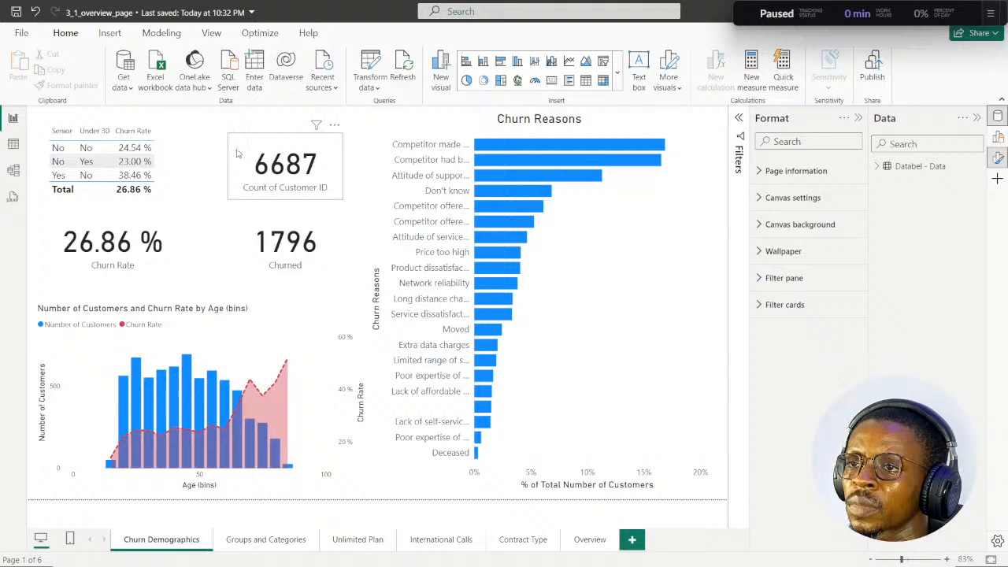
pyautogui.click(237, 153)
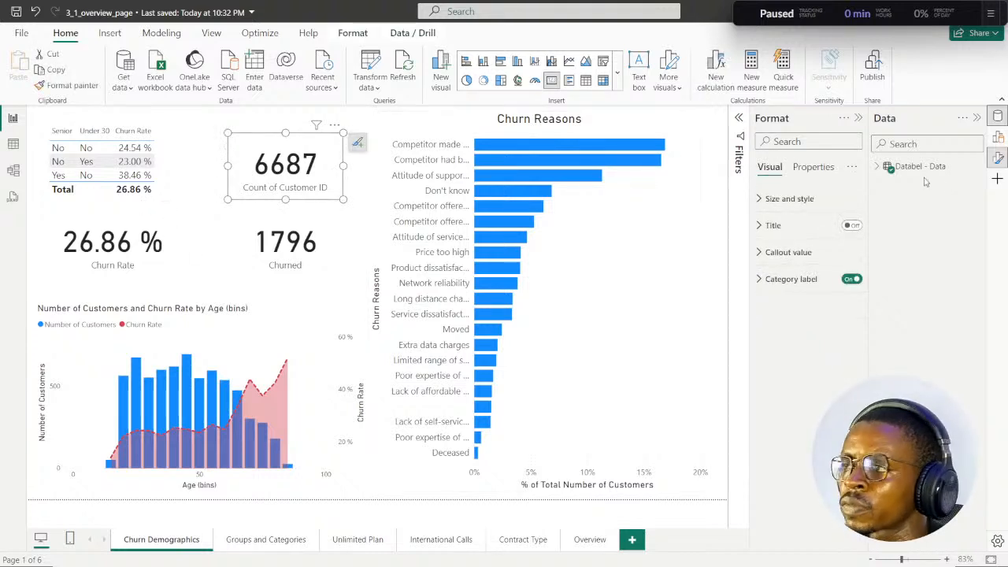
pyautogui.click(888, 166)
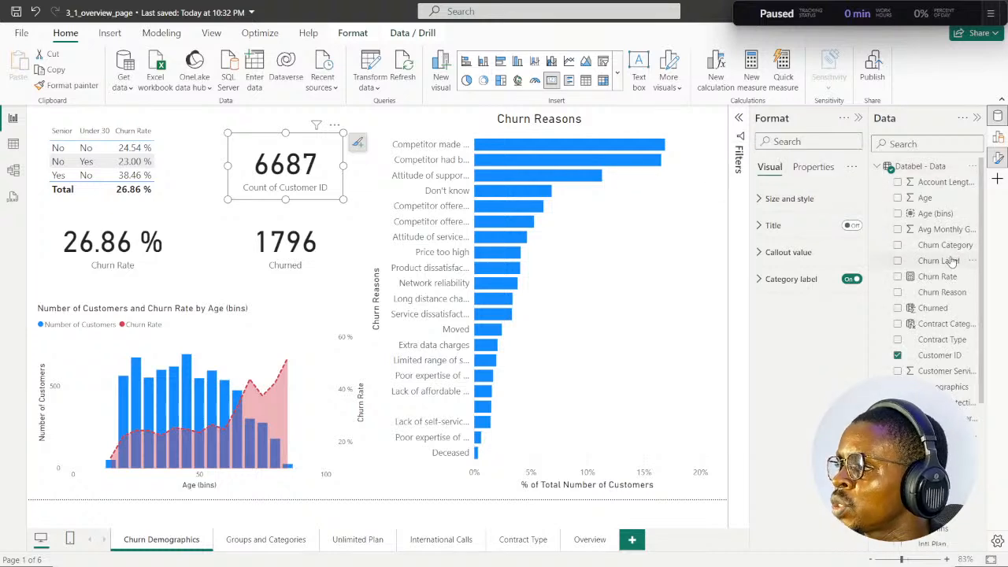
pyautogui.scroll(-5, 952, 299)
pyautogui.scroll(5, 949, 378)
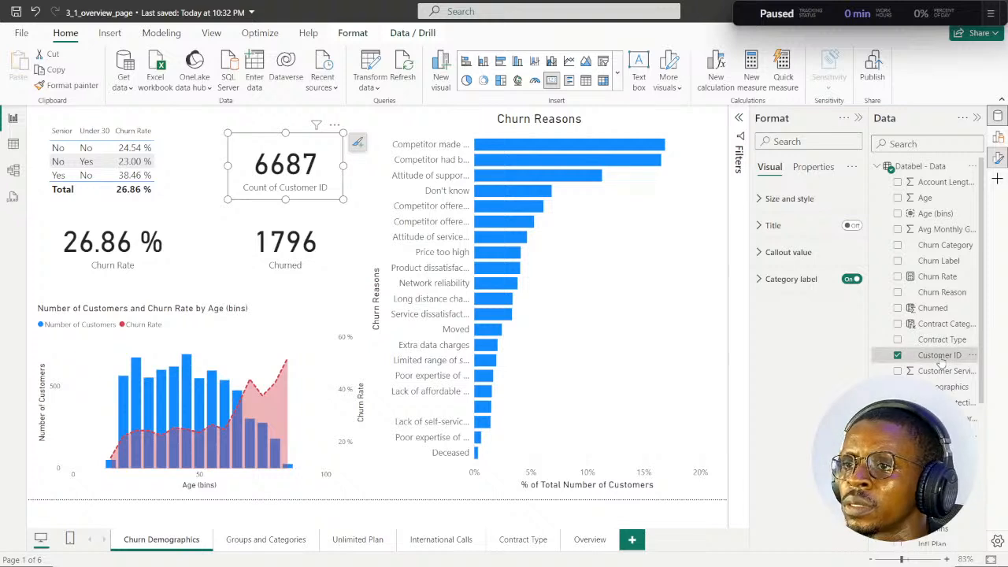
pyautogui.click(942, 356)
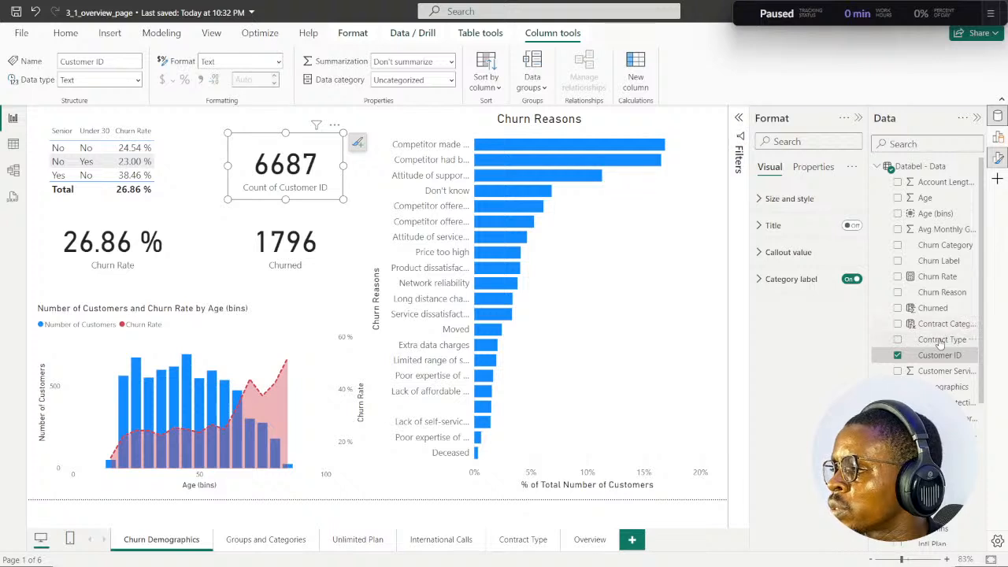
pyautogui.scroll(-5, 940, 344)
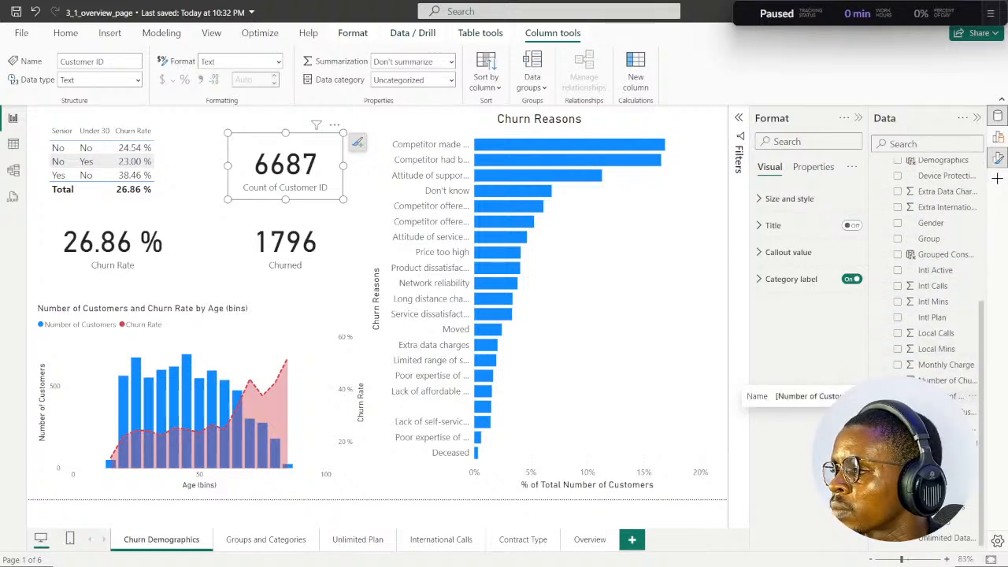
pyautogui.click(946, 396)
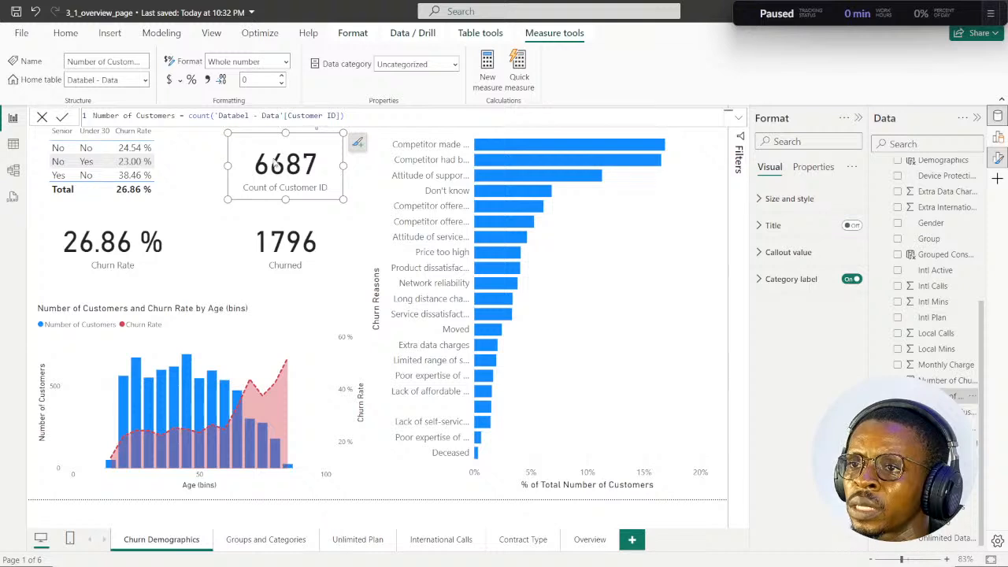
pyautogui.click(213, 145)
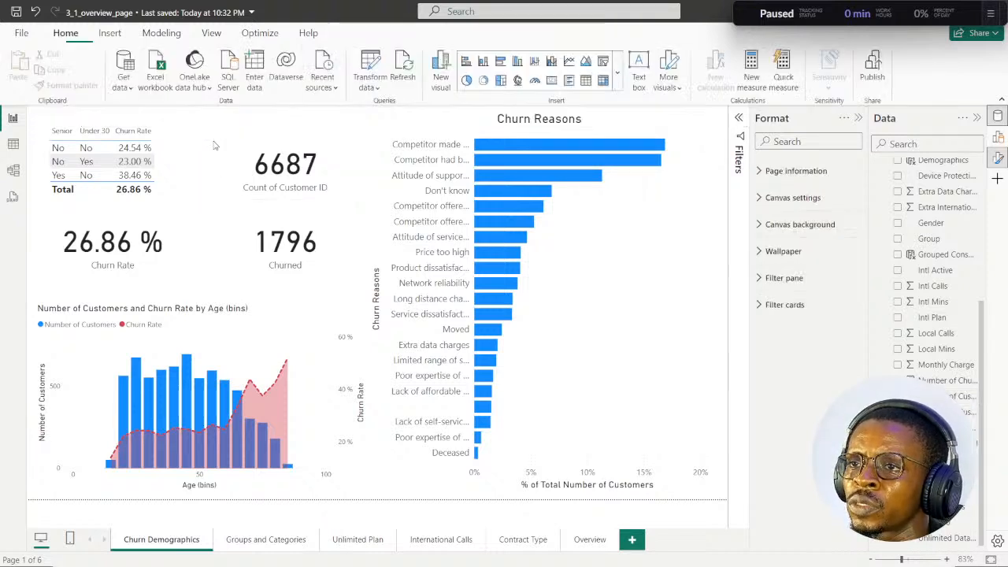
# Examine the Number of Churned Customers measure behind the Churned card, and check the Churned column's formula and distinct values in the data table.
pyautogui.click(244, 232)
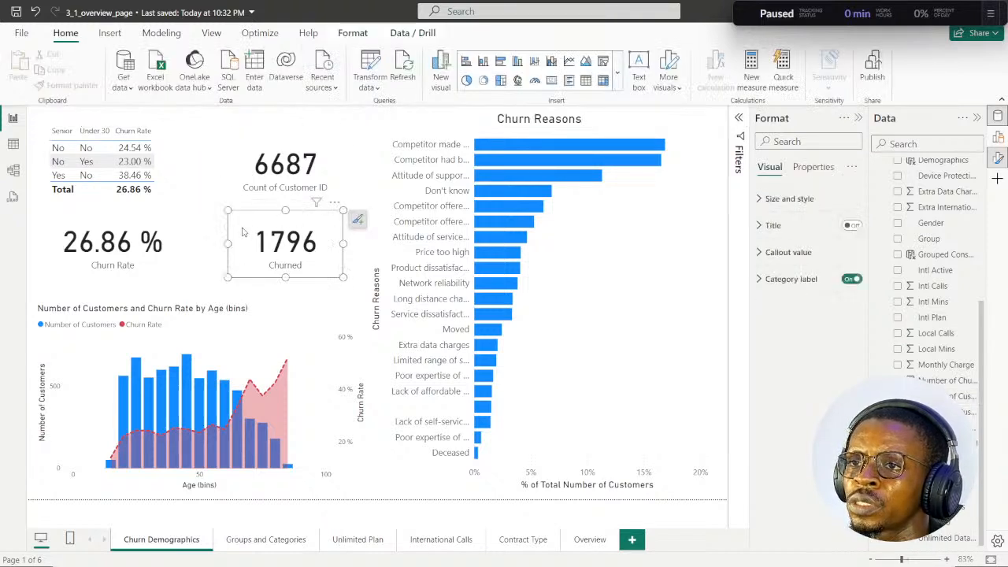
pyautogui.click(941, 381)
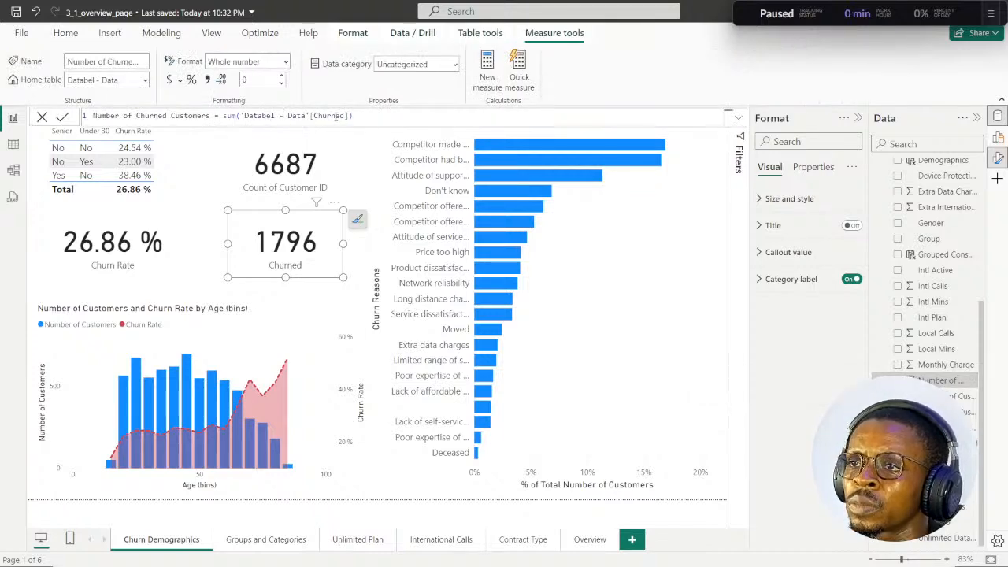
pyautogui.click(12, 144)
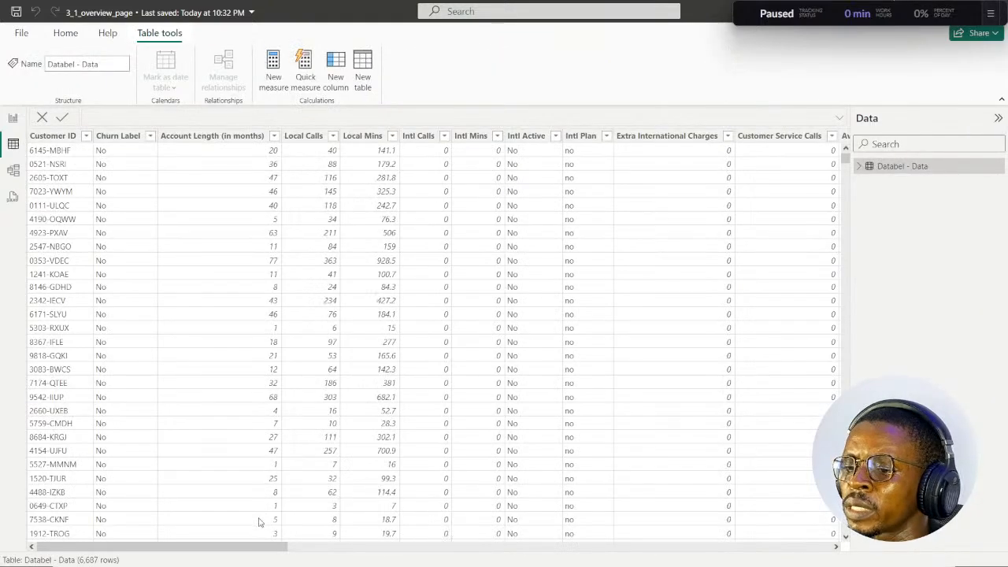
pyautogui.moveTo(239, 550); pyautogui.dragTo(832, 540)
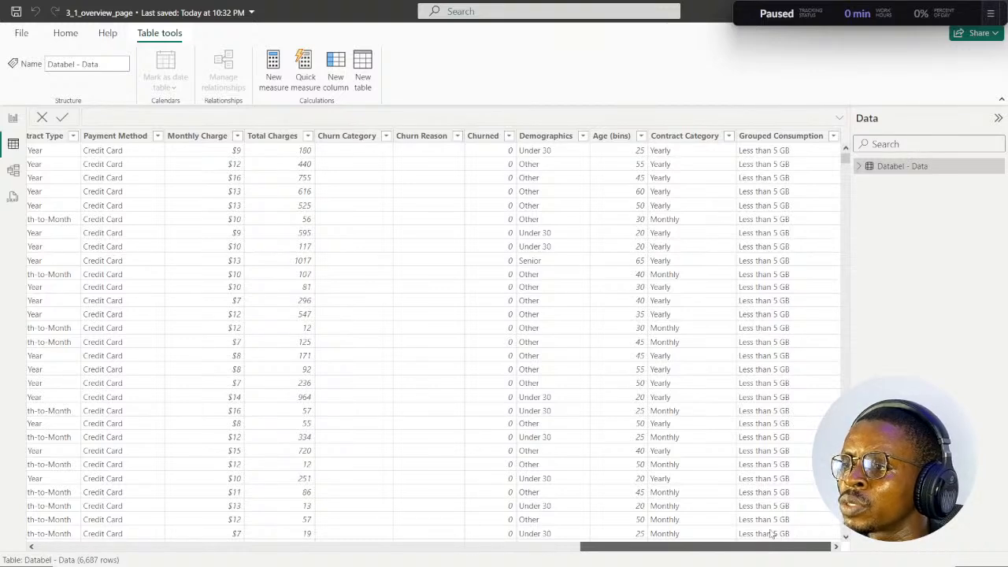
pyautogui.hscroll(-3, 772, 534)
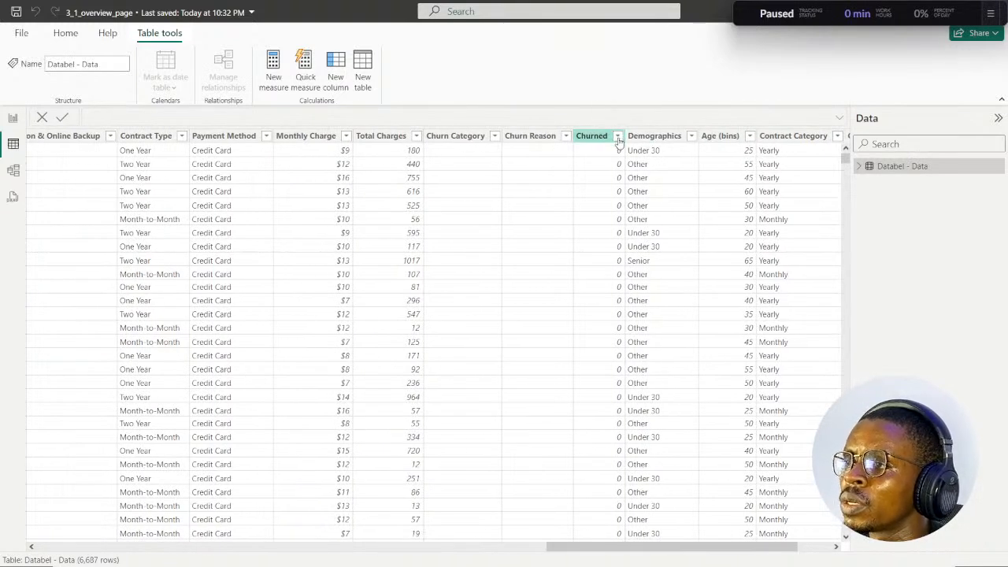
pyautogui.click(614, 138)
pyautogui.click(618, 136)
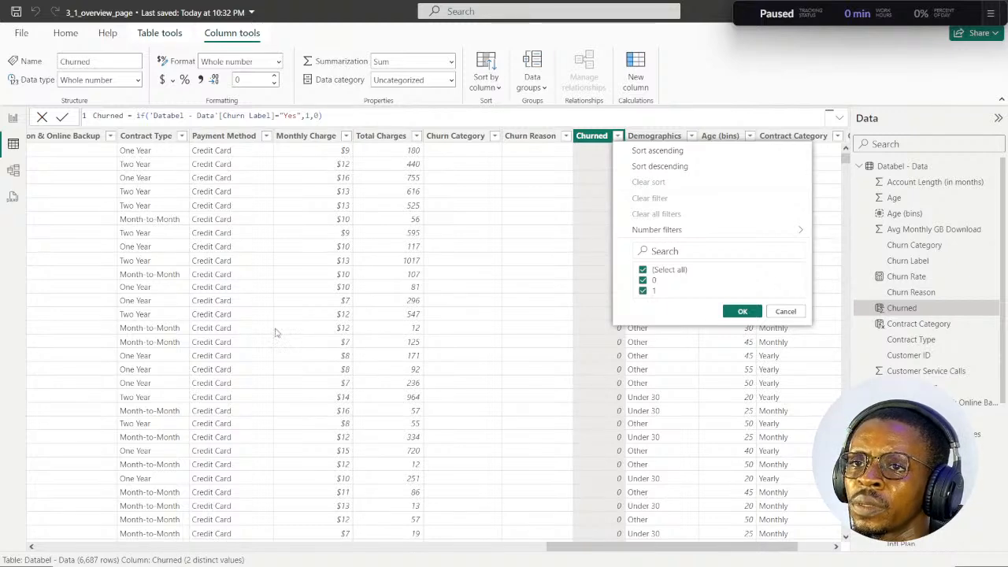
pyautogui.click(568, 545)
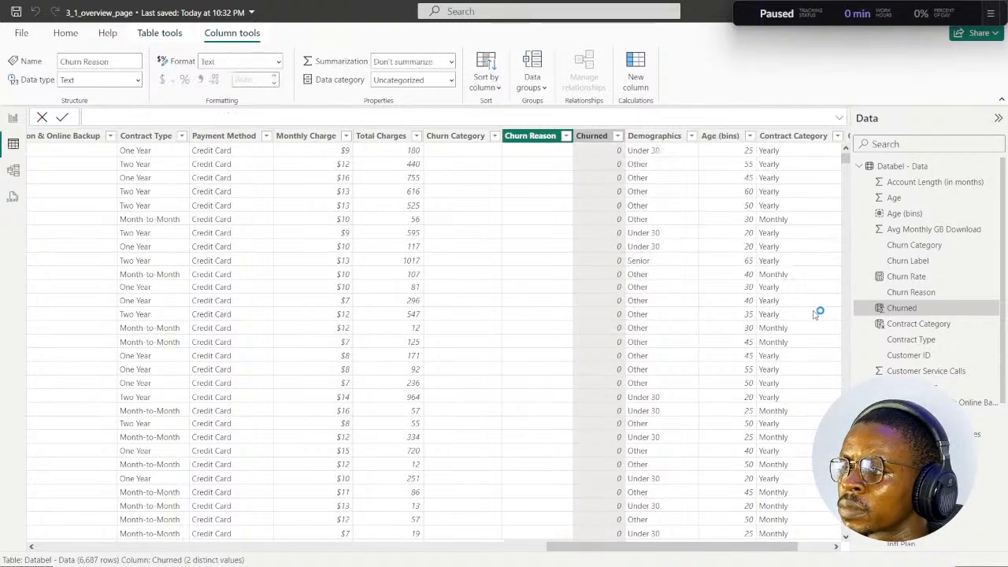
# Check the distinct values of the Churn Label column and compare them with those of the Churned column.
pyautogui.moveTo(599, 550); pyautogui.dragTo(83, 556)
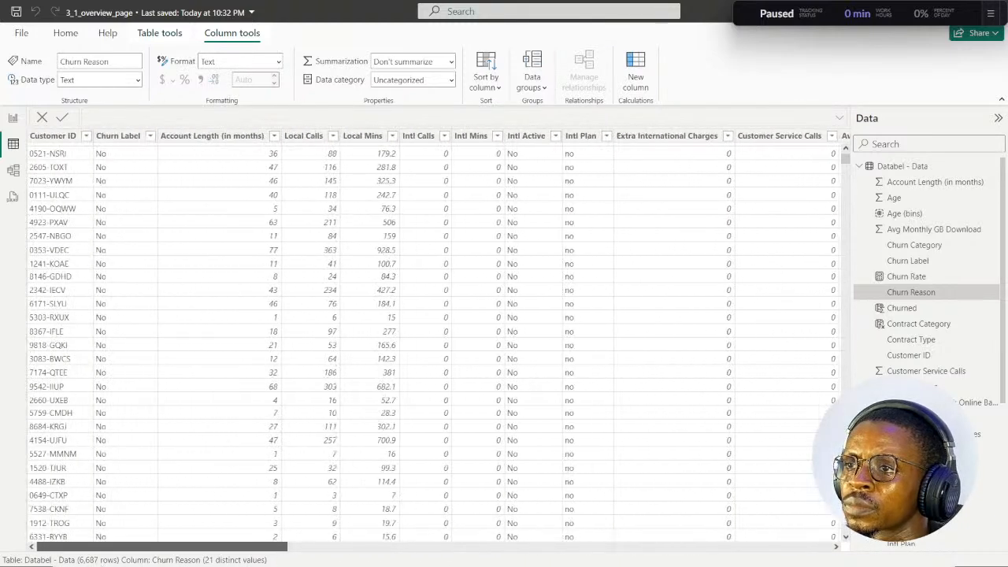
pyautogui.click(118, 135)
pyautogui.click(149, 136)
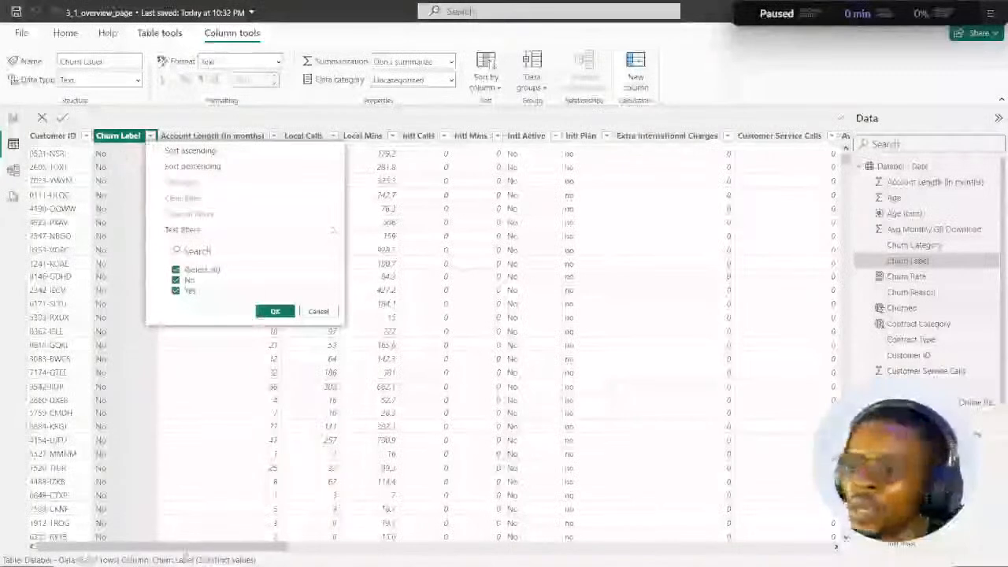
pyautogui.press('Escape')
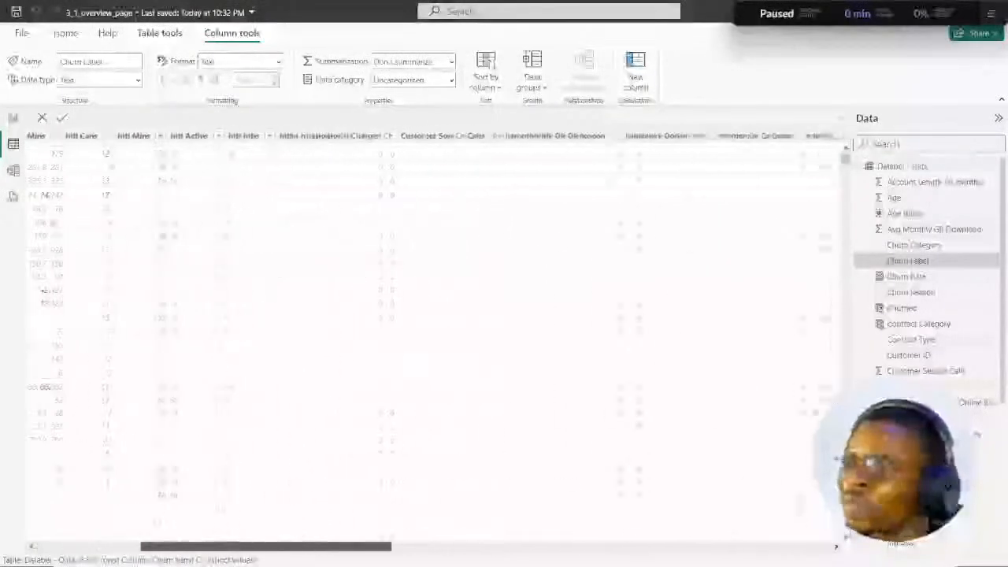
pyautogui.moveTo(267, 546); pyautogui.dragTo(598, 547)
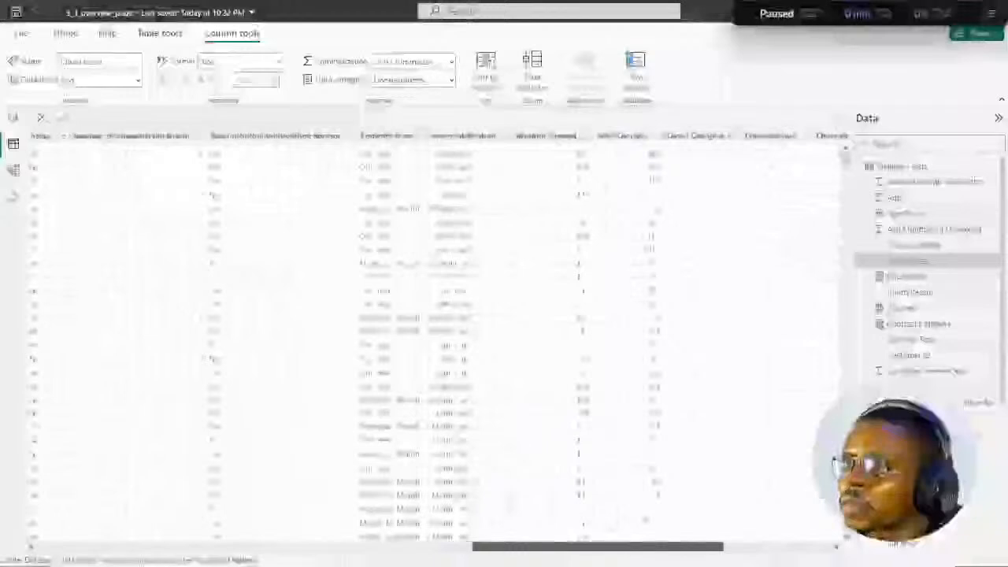
pyautogui.moveTo(598, 547); pyautogui.dragTo(641, 547)
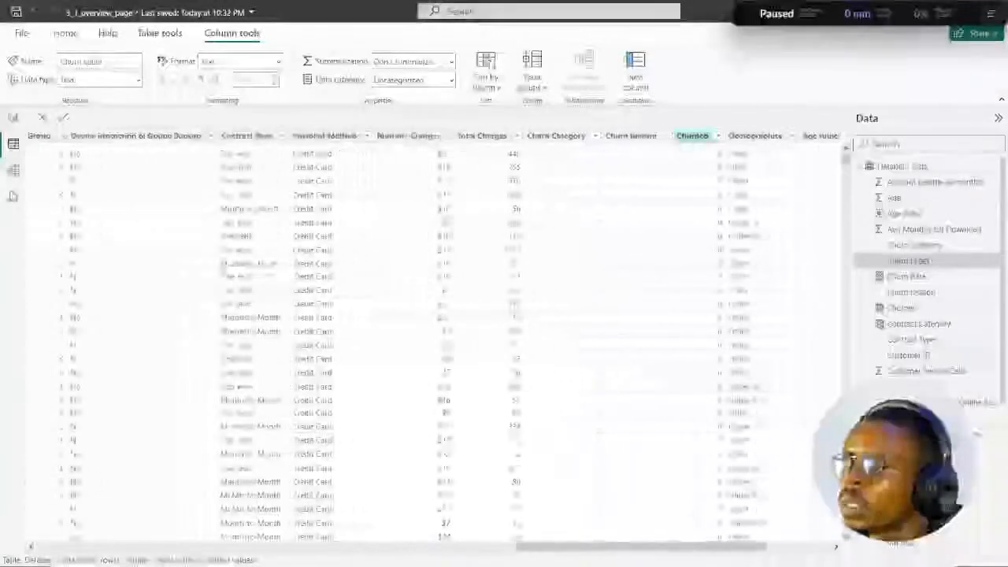
pyautogui.click(719, 136)
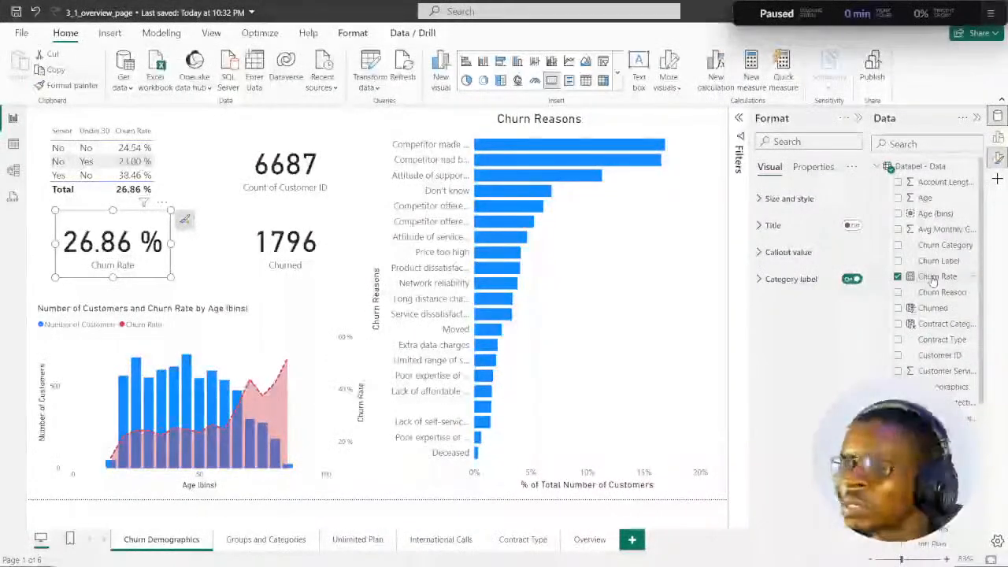
# Examine the formula of the Churn Rate measure used by the Churn Rate card.
pyautogui.click(937, 277)
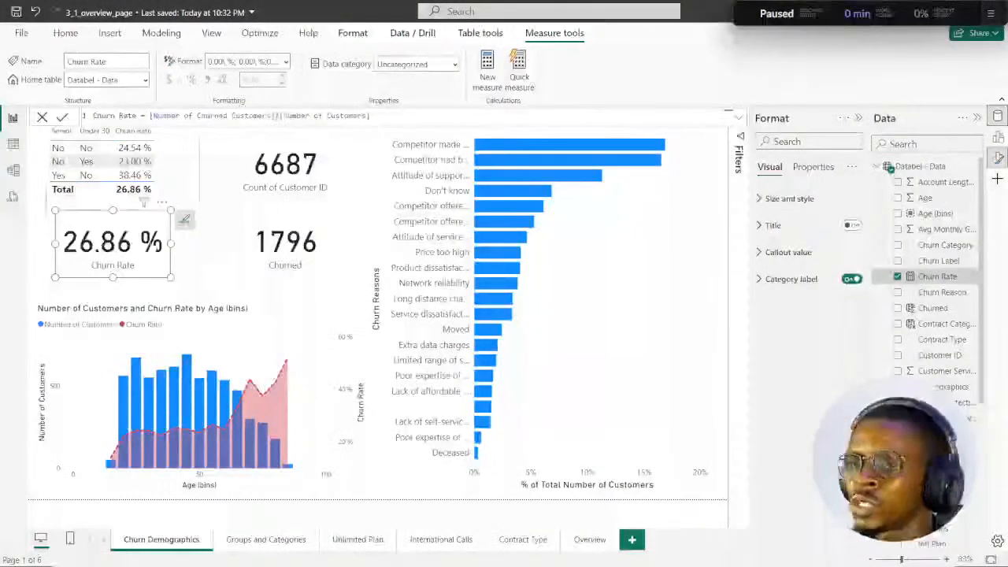
pyautogui.click(214, 145)
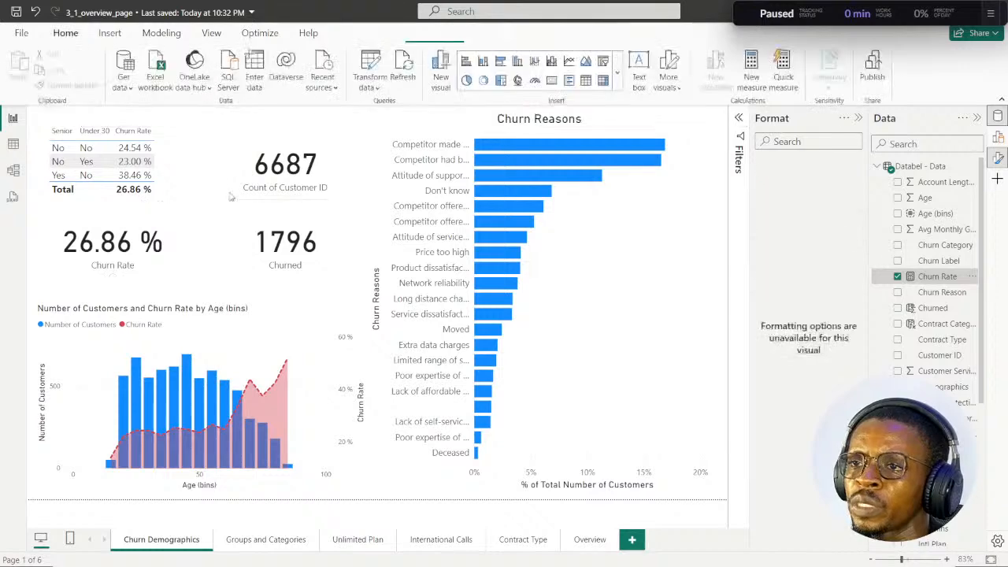
# Copy the Count of Customer ID, Churn Rate and Churned cards from Churn Demographics to the Overview page and shift the pasted group slightly.
pyautogui.click(234, 187)
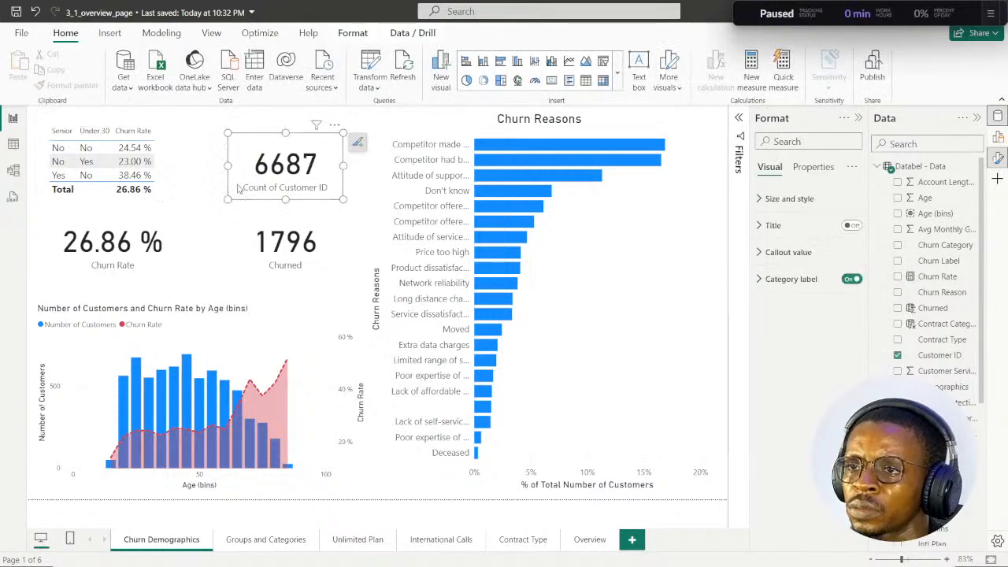
pyautogui.keyDown('ctrl'); pyautogui.click(151, 241); pyautogui.keyUp('ctrl')
pyautogui.keyDown('ctrl'); pyautogui.click(239, 258); pyautogui.keyUp('ctrl')
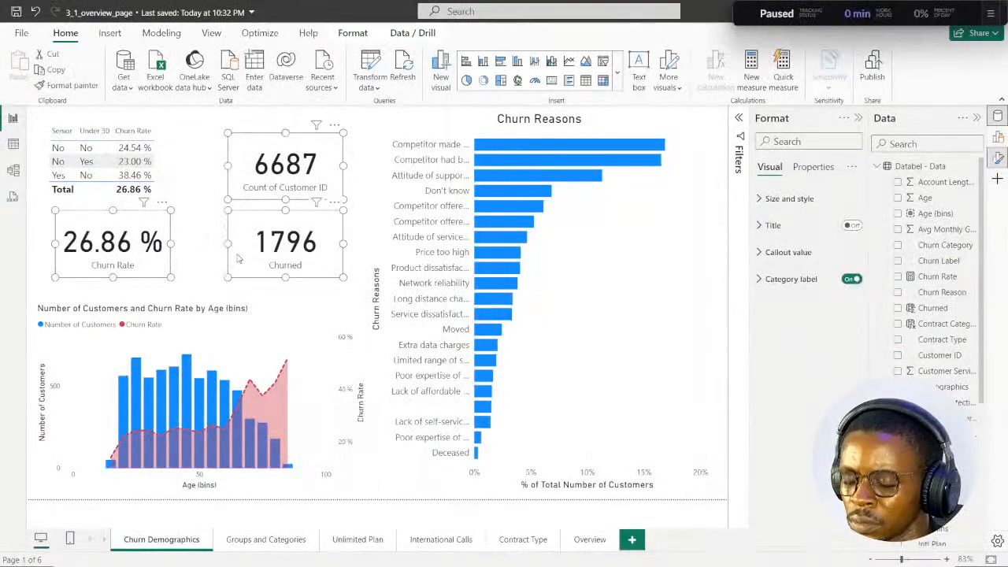
pyautogui.hotkey('ctrl', 'c')
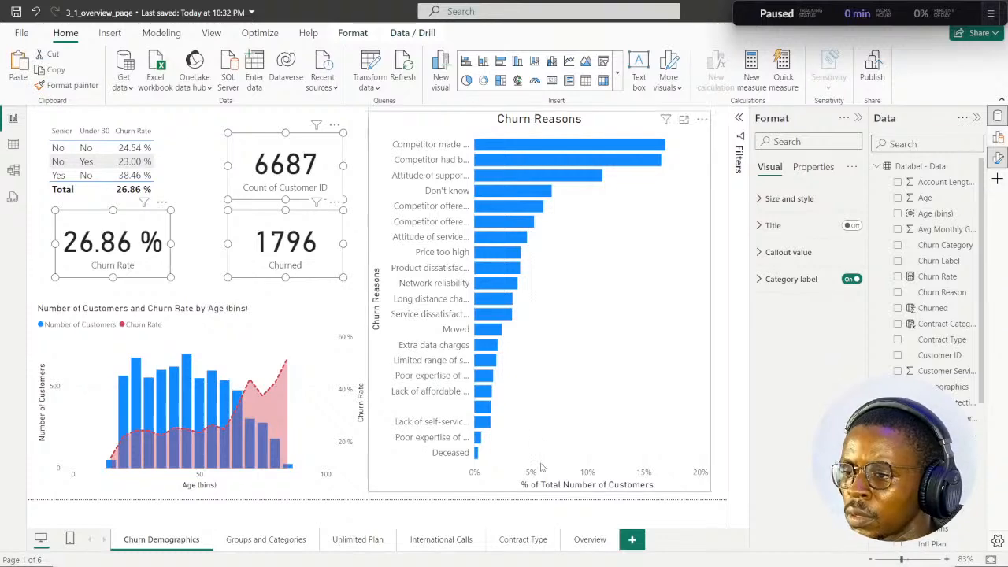
pyautogui.click(588, 542)
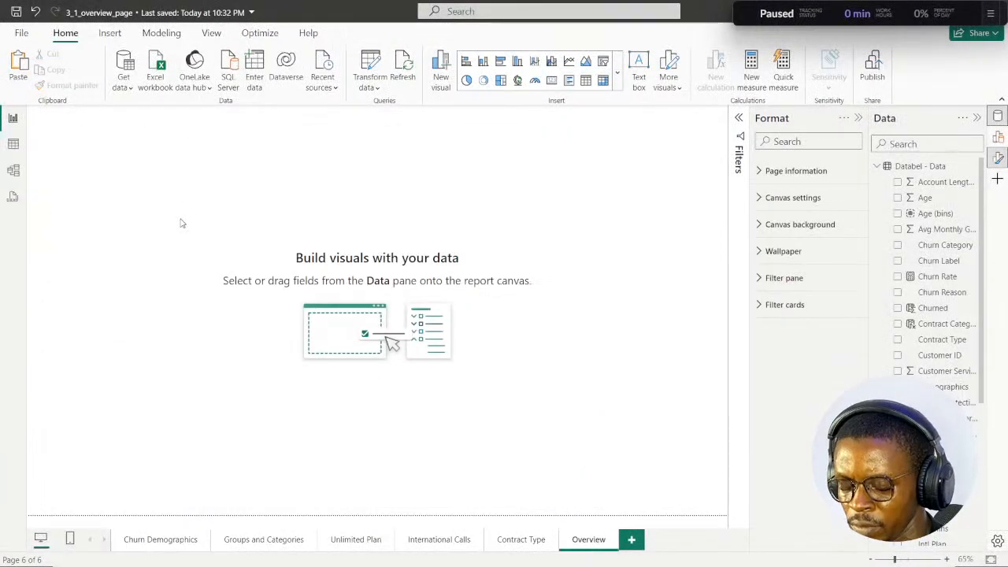
pyautogui.hotkey('ctrl', 'v')
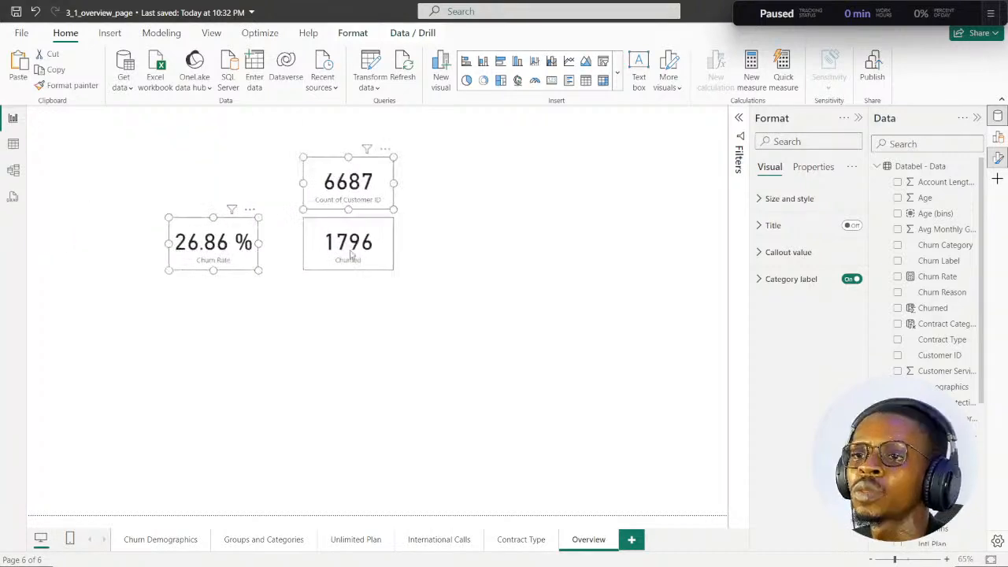
pyautogui.moveTo(209, 238); pyautogui.dragTo(358, 253)
pyautogui.click(295, 241)
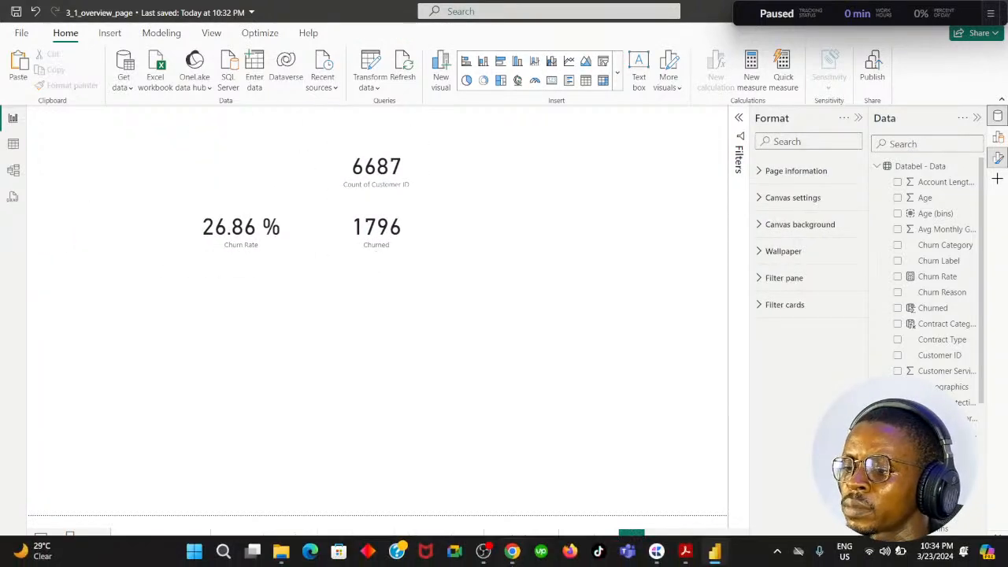
# Switch to the DataCamp exercise, advance it to instruction 3, read it and return to the report in Power BI Desktop.
pyautogui.click(532, 492)
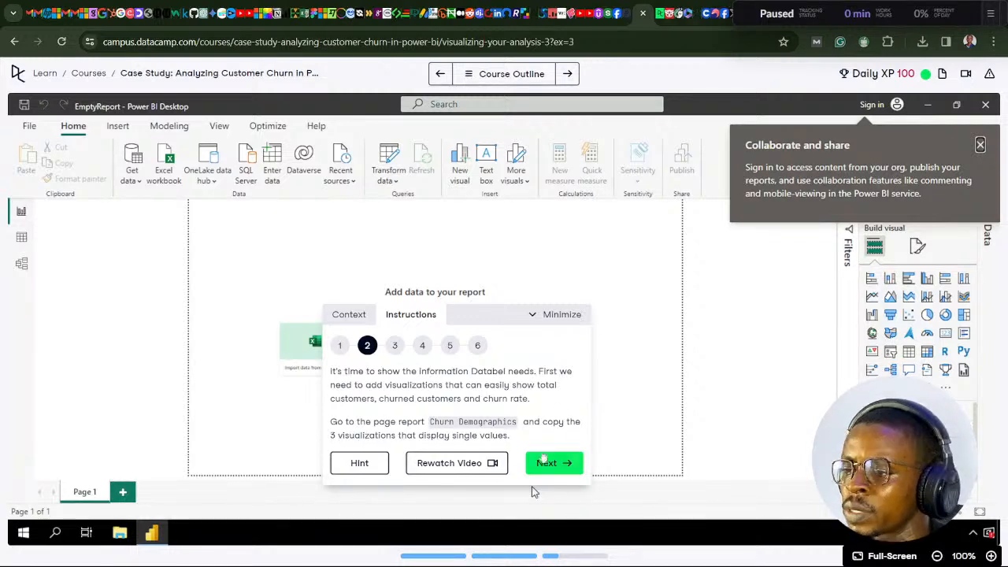
pyautogui.click(554, 463)
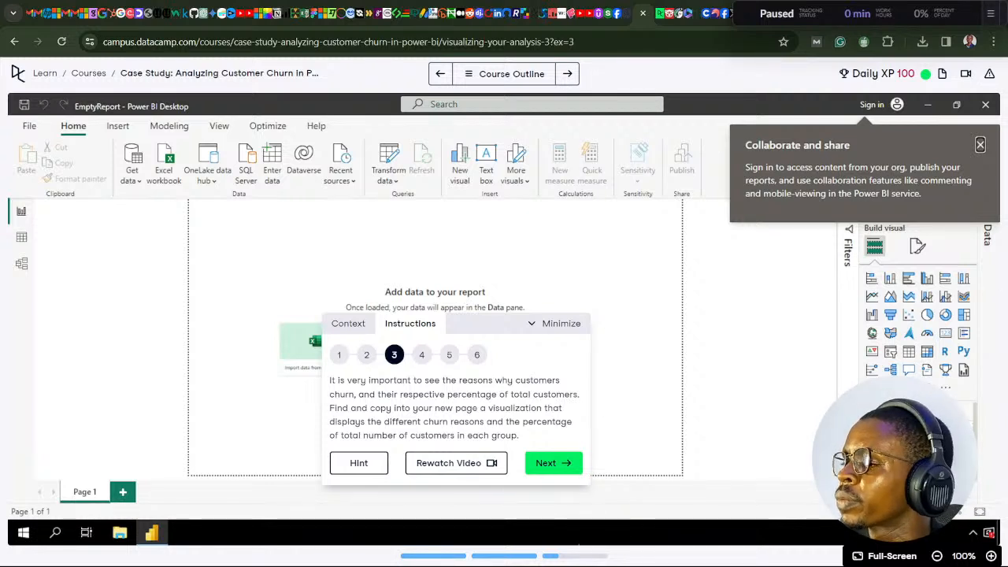
pyautogui.moveTo(486, 554)
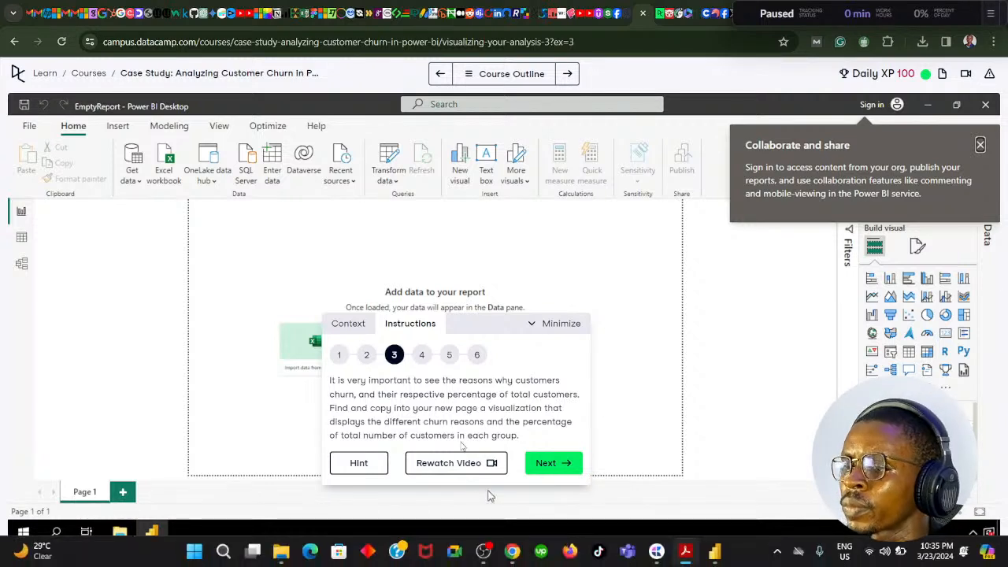
pyautogui.click(510, 554)
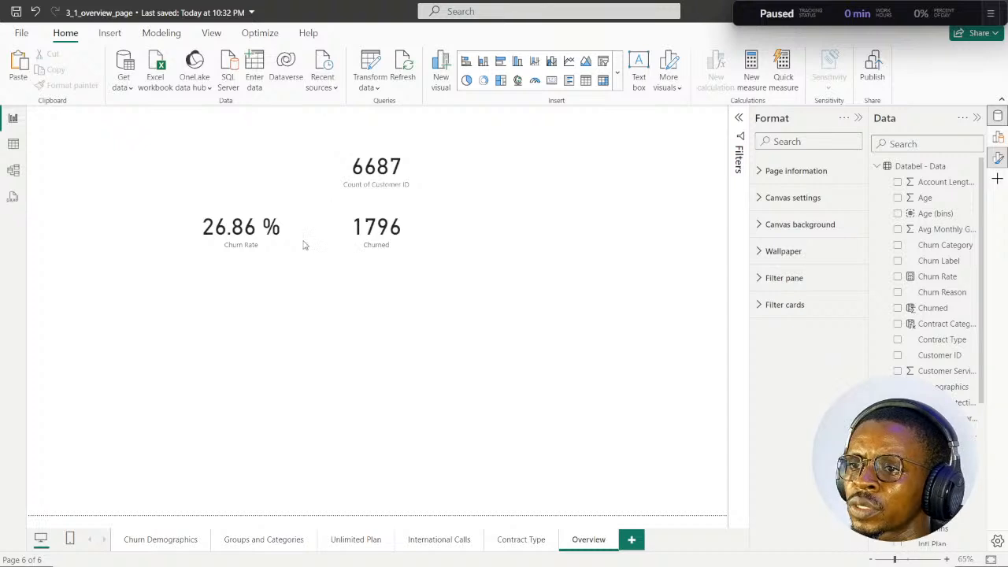
# Move the Churn Rate card to the upper-left corner of the Overview page and place the Count of Customer ID card beside it.
pyautogui.moveTo(286, 251); pyautogui.dragTo(135, 183)
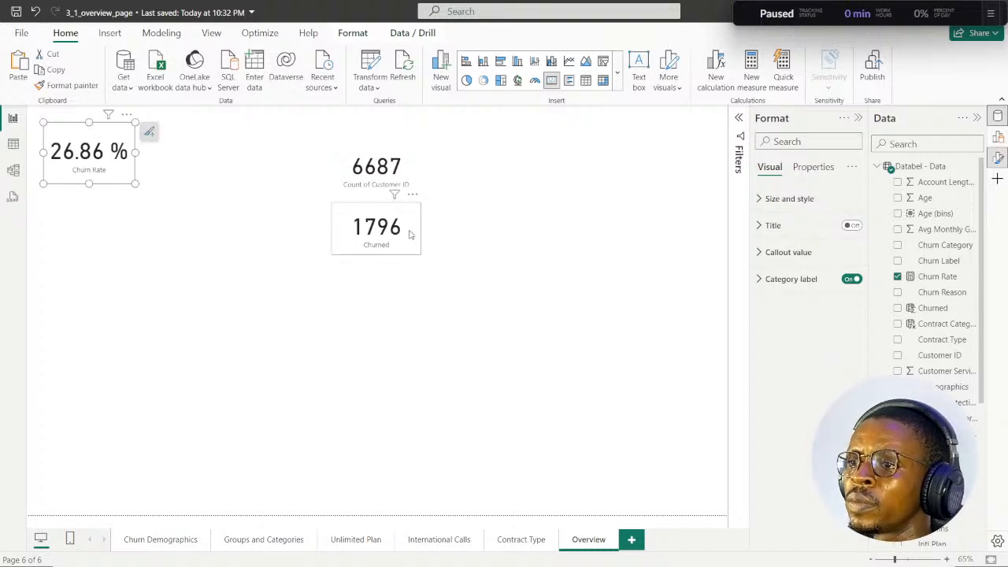
pyautogui.click(416, 189)
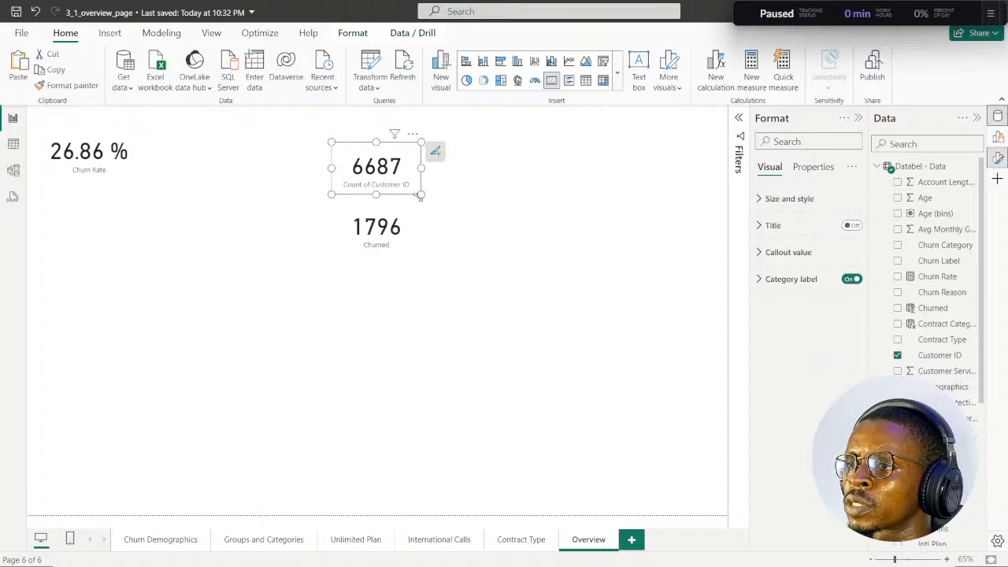
pyautogui.moveTo(343, 184); pyautogui.dragTo(169, 175)
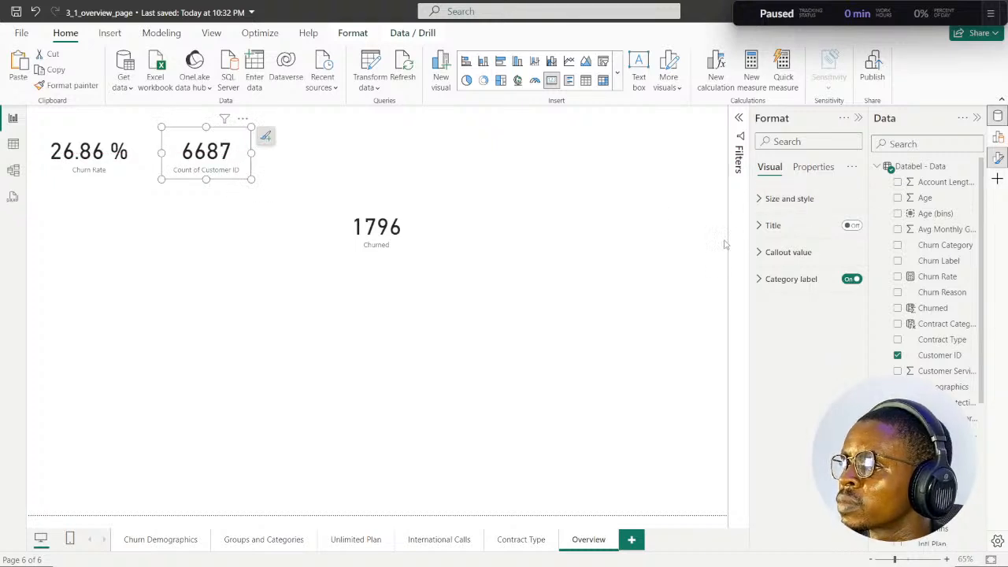
pyautogui.click(760, 280)
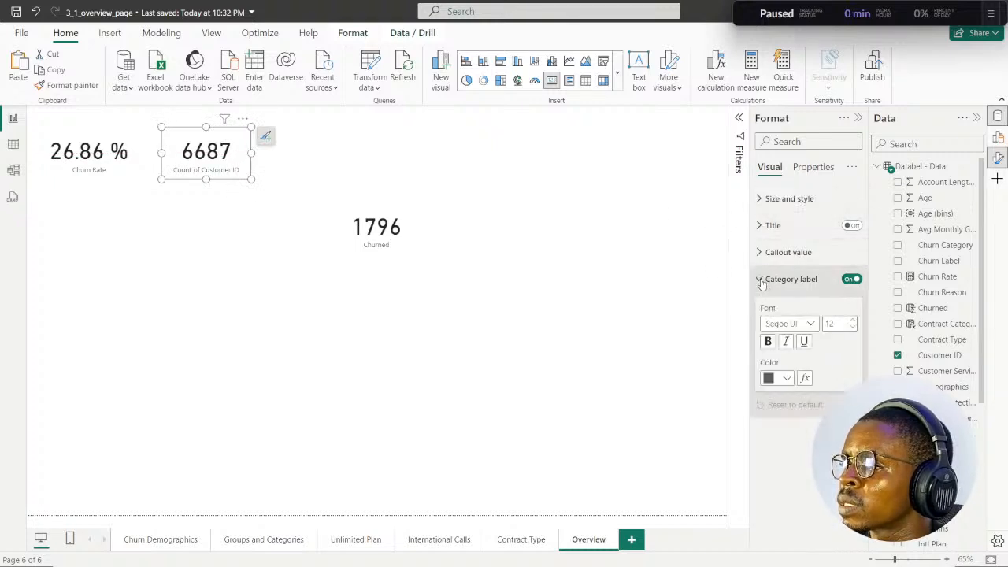
pyautogui.click(760, 280)
pyautogui.click(760, 226)
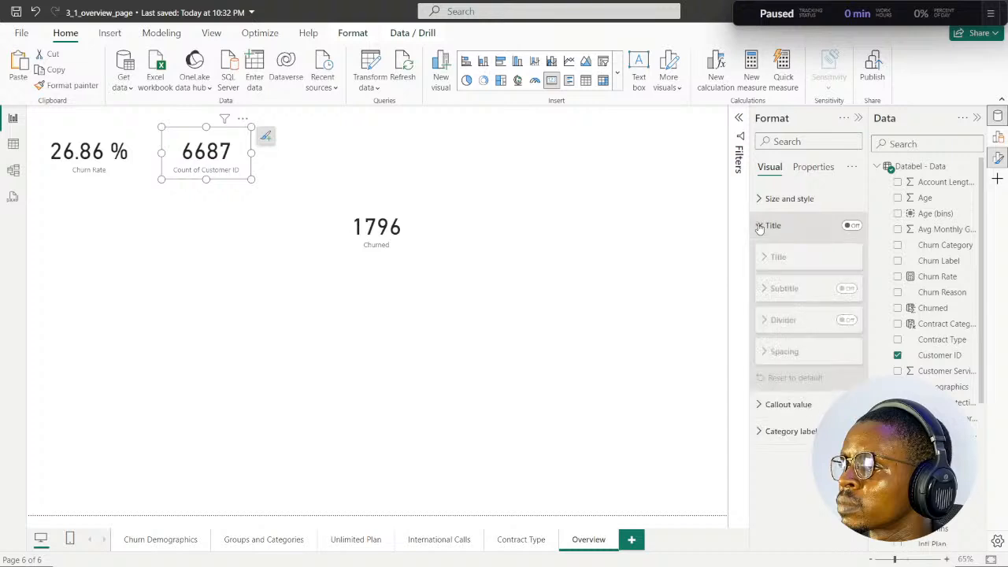
pyautogui.click(759, 227)
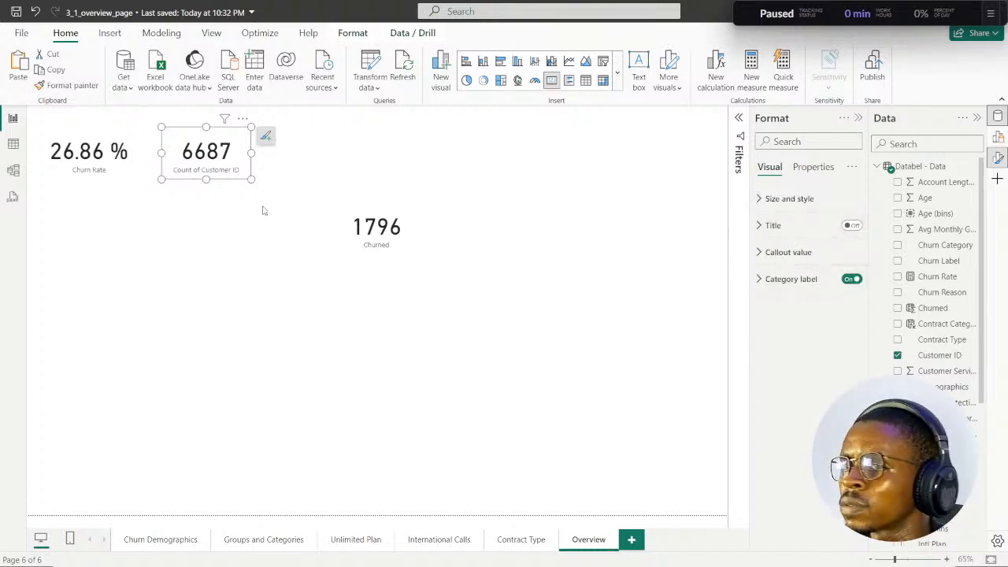
pyautogui.click(820, 170)
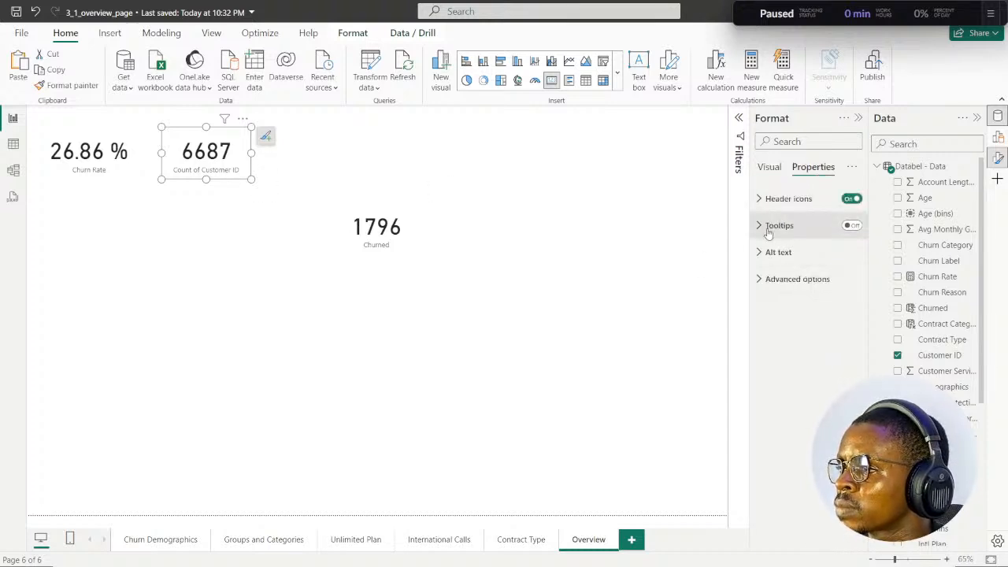
pyautogui.click(759, 200)
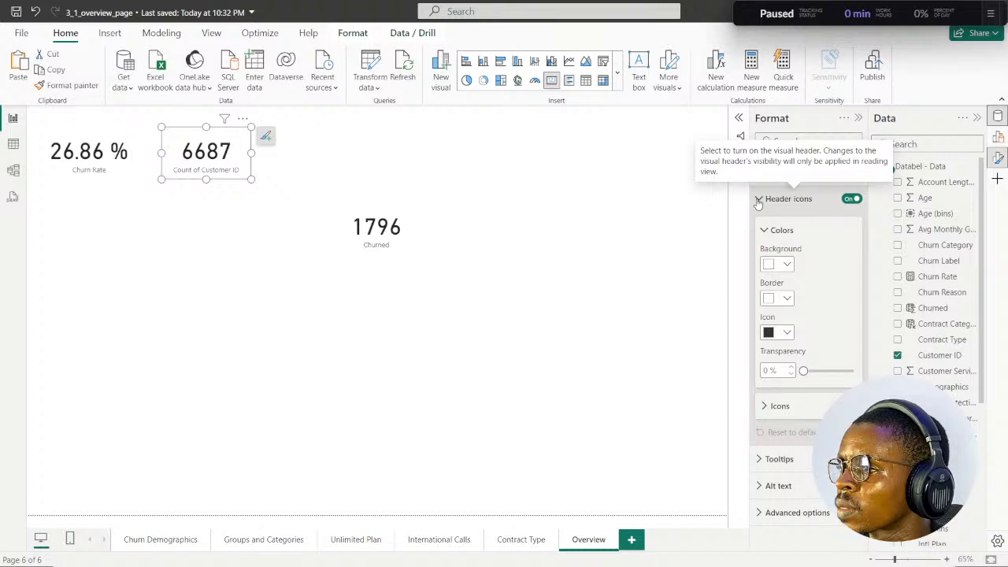
pyautogui.click(759, 200)
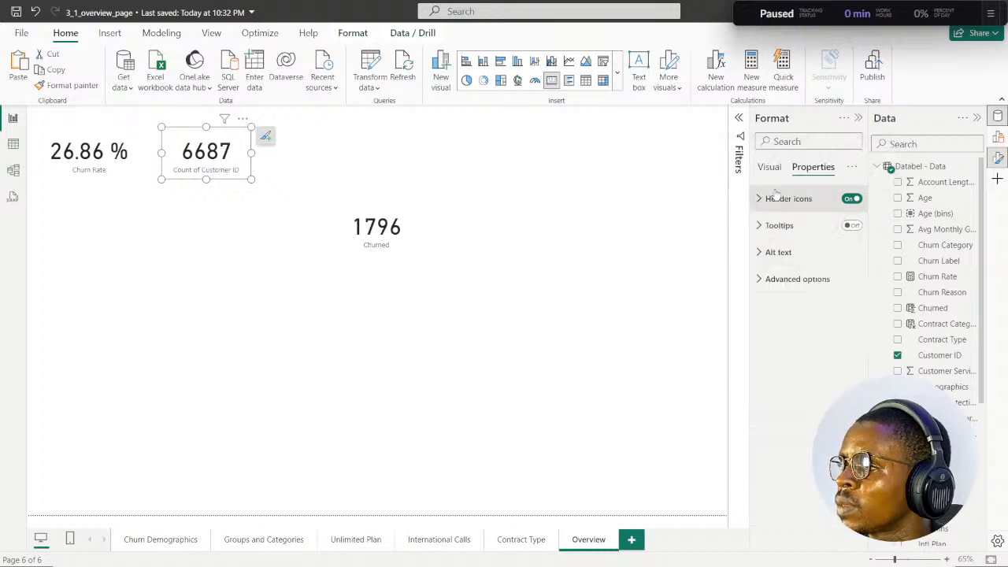
# Arrange the Churned and Count of Customer ID cards in a row beside the Churn Rate card, resizing both to match its height.
pyautogui.click(350, 250)
pyautogui.moveTo(350, 250); pyautogui.dragTo(281, 182)
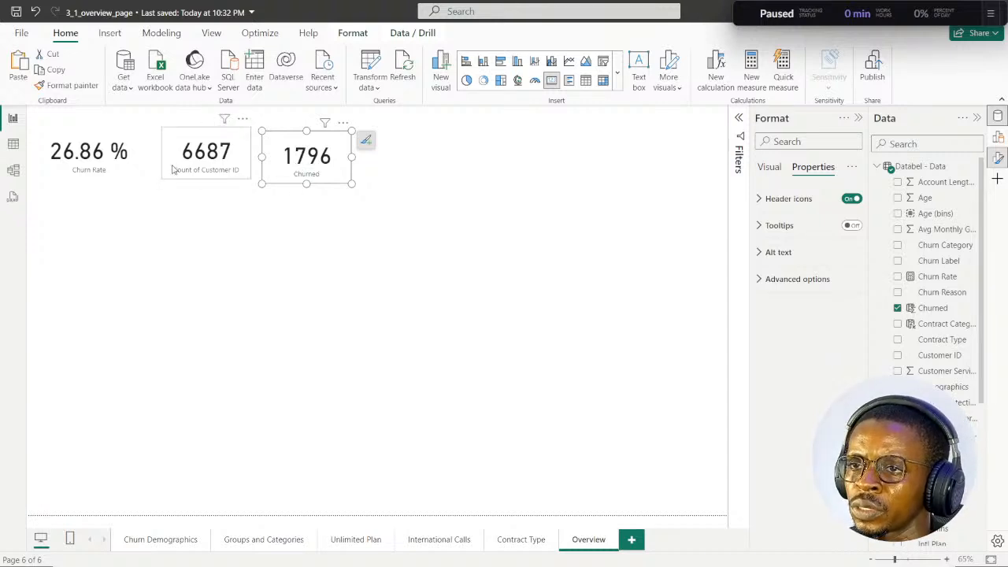
pyautogui.moveTo(167, 162); pyautogui.dragTo(160, 167)
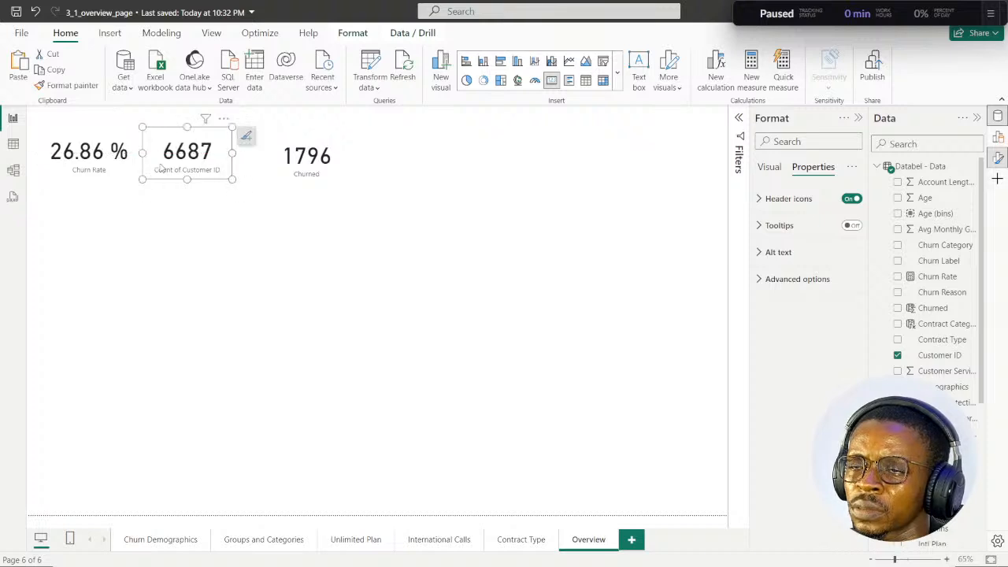
pyautogui.moveTo(232, 180); pyautogui.dragTo(238, 183)
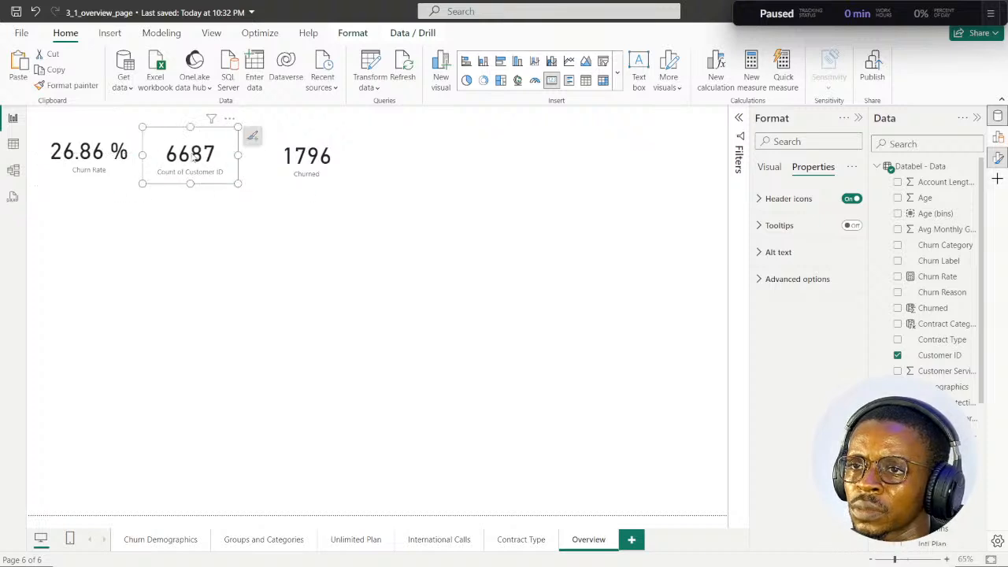
pyautogui.moveTo(142, 126); pyautogui.dragTo(141, 122)
pyautogui.click(272, 158)
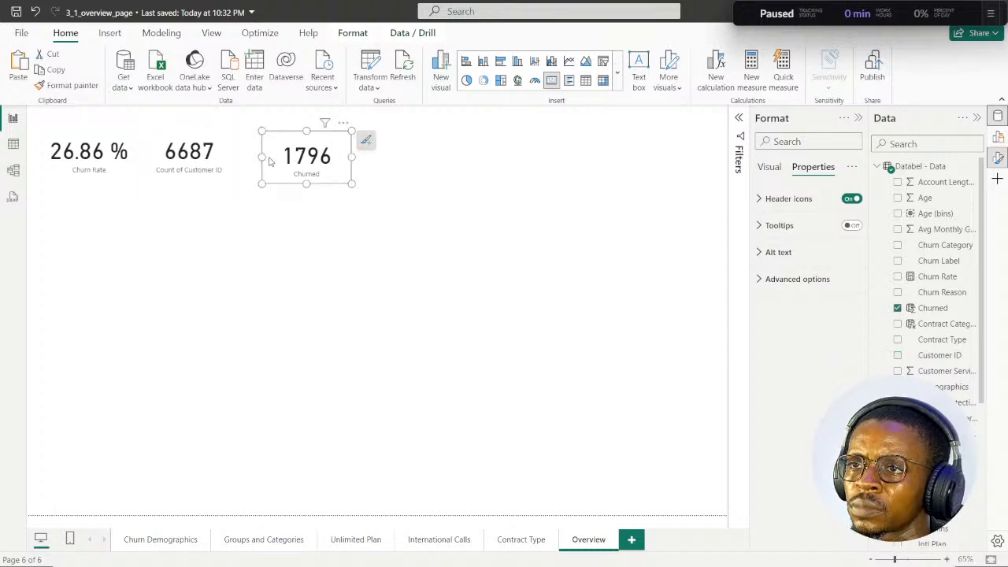
pyautogui.moveTo(267, 160); pyautogui.dragTo(255, 151)
pyautogui.moveTo(339, 175); pyautogui.dragTo(349, 183)
pyautogui.click(111, 139)
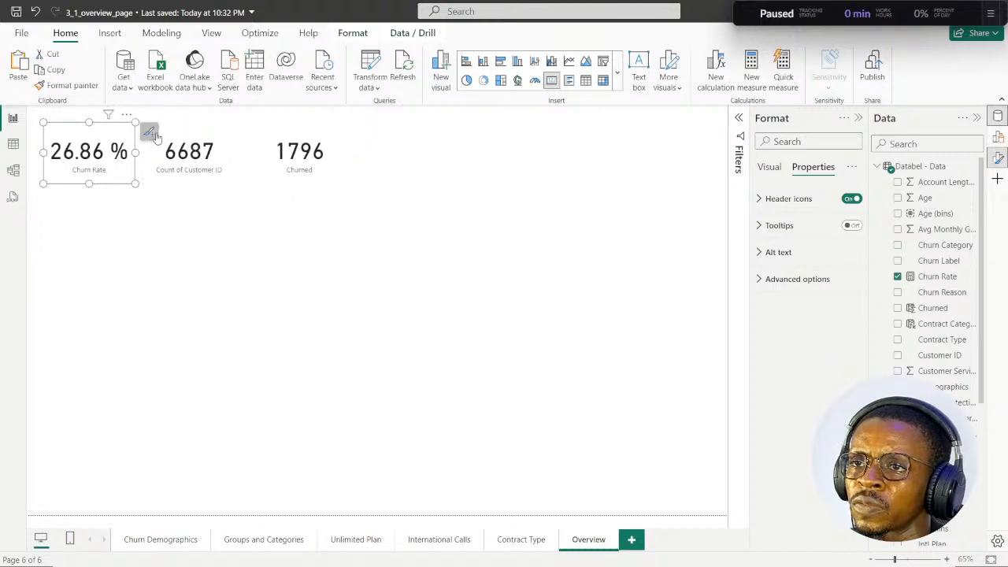
pyautogui.click(183, 133)
pyautogui.click(281, 137)
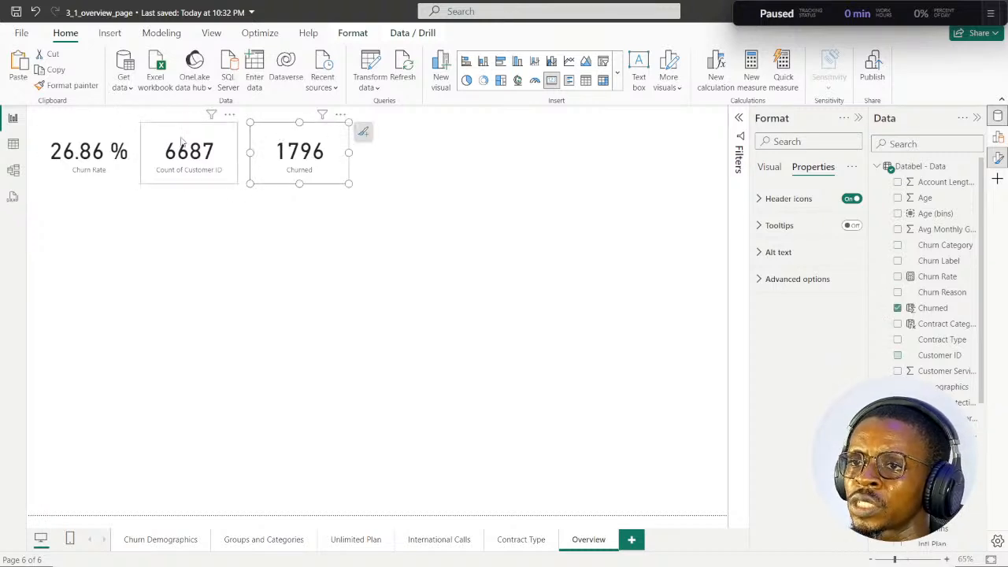
# Turn on the visual border for the Churn Rate, Count of Customer ID and Churned cards.
pyautogui.keyDown('ctrl'); pyautogui.click(85, 136); pyautogui.keyUp('ctrl')
pyautogui.keyDown('ctrl'); pyautogui.click(167, 131); pyautogui.keyUp('ctrl')
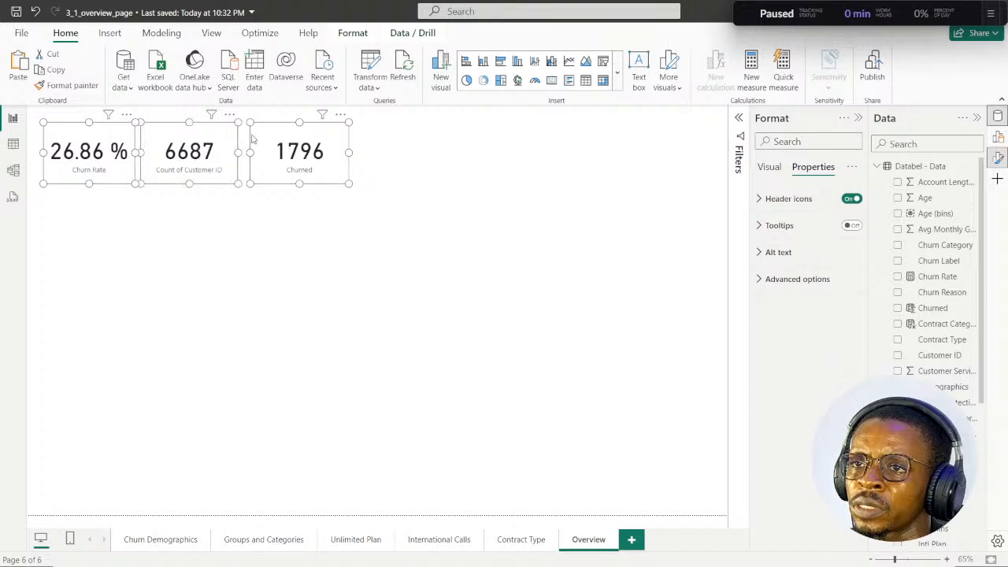
pyautogui.keyDown('ctrl'); pyautogui.click(266, 137); pyautogui.keyUp('ctrl')
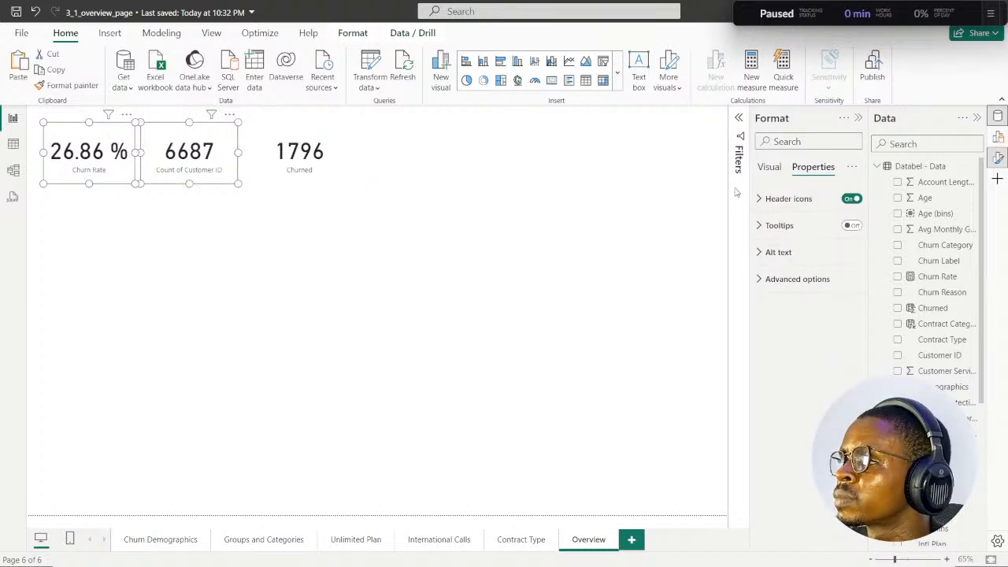
pyautogui.click(769, 169)
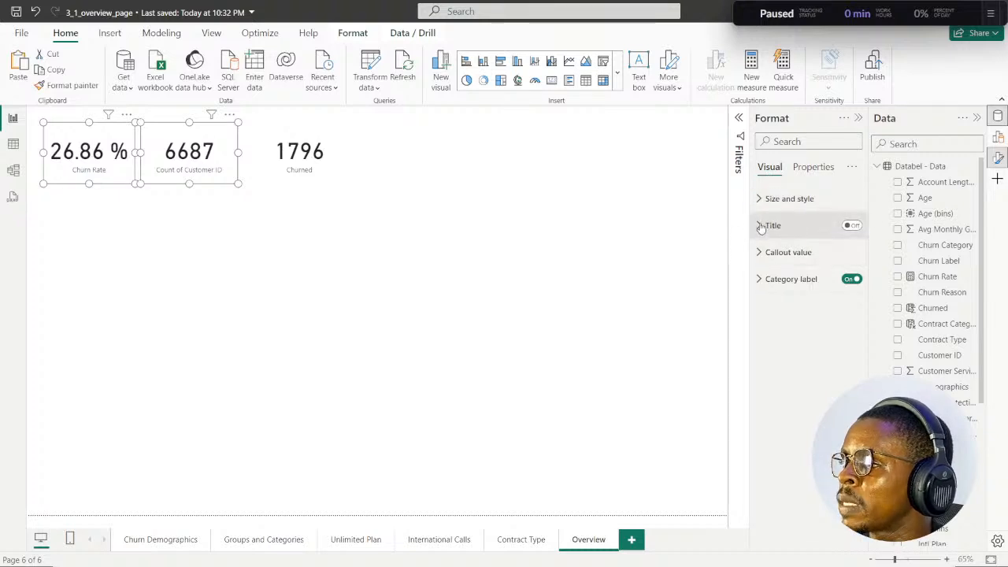
pyautogui.click(758, 205)
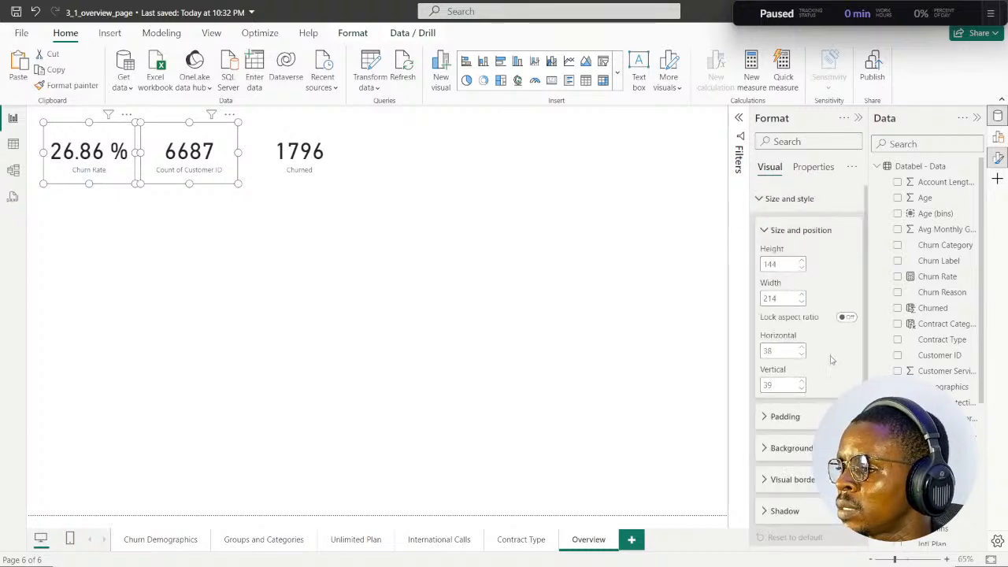
pyautogui.scroll(-2, 827, 364)
pyautogui.click(763, 336)
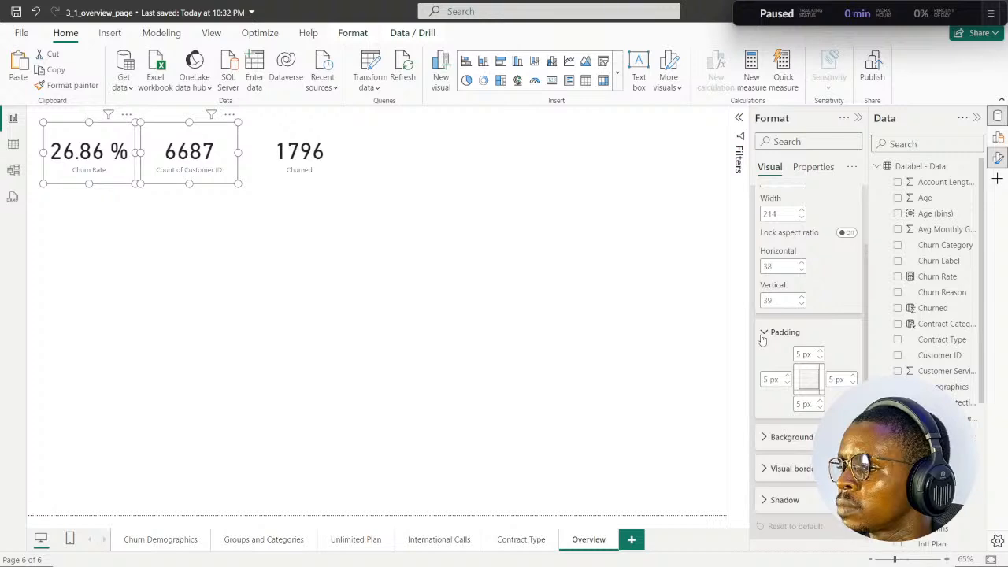
pyautogui.click(763, 338)
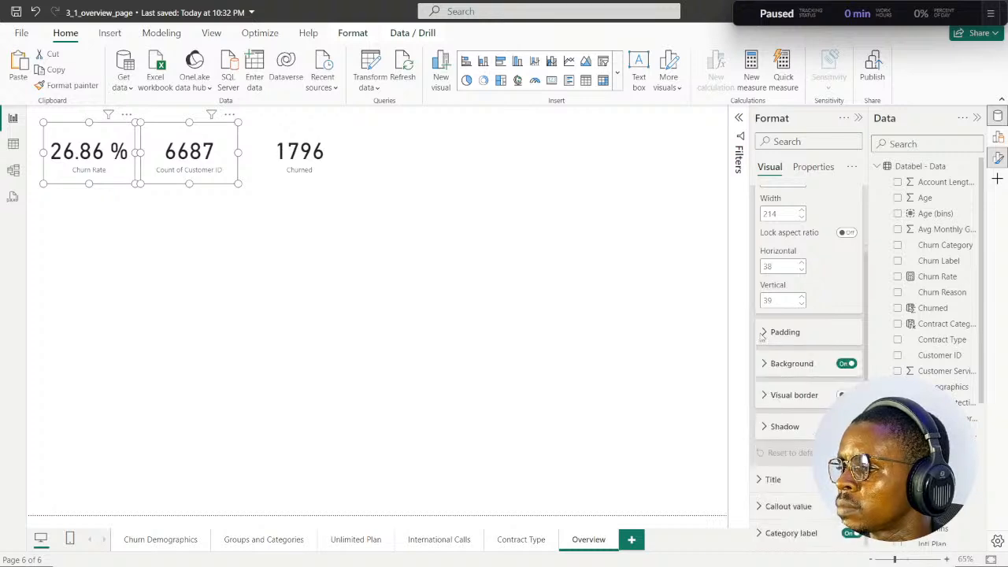
pyautogui.click(843, 394)
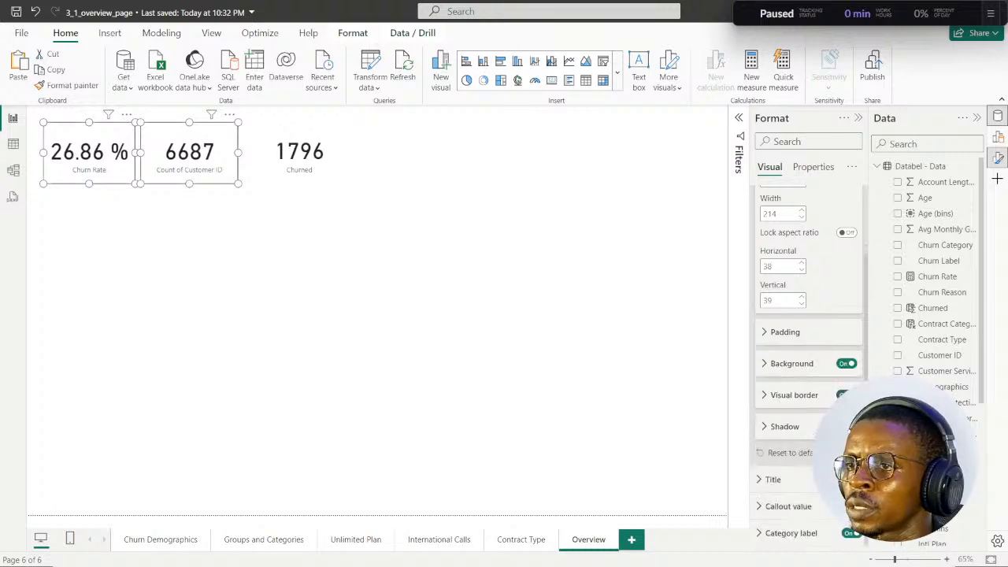
pyautogui.keyDown('ctrl'); pyautogui.click(268, 178); pyautogui.keyUp('ctrl')
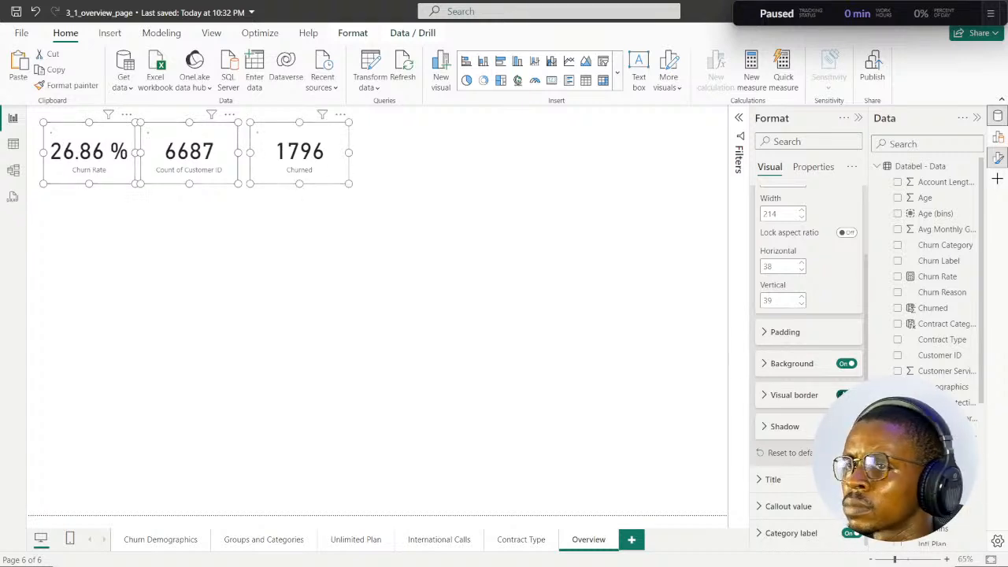
pyautogui.click(422, 213)
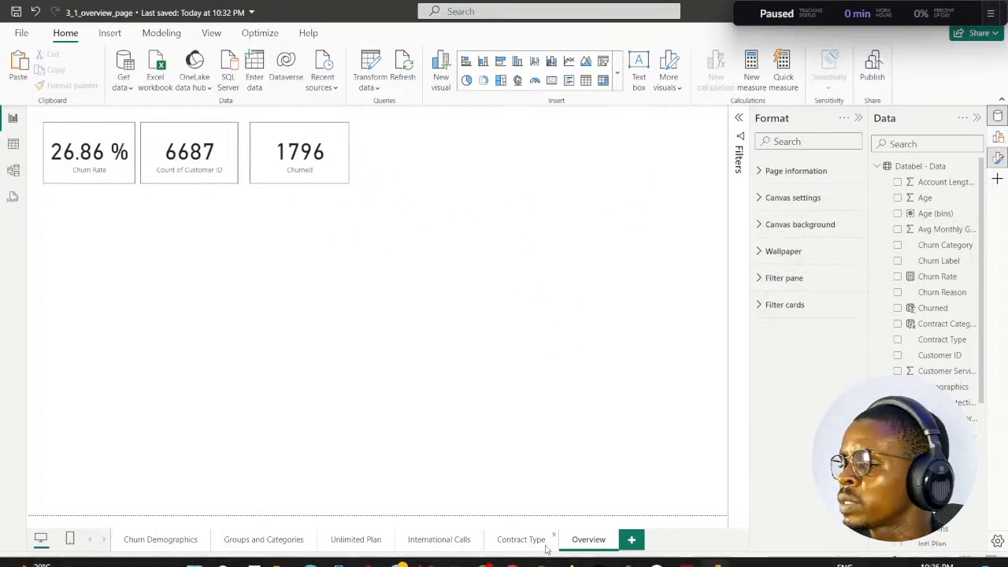
# Switch to the DataCamp exercise in the browser to reread instruction 3, and return to the report in Power BI Desktop.
pyautogui.click(512, 554)
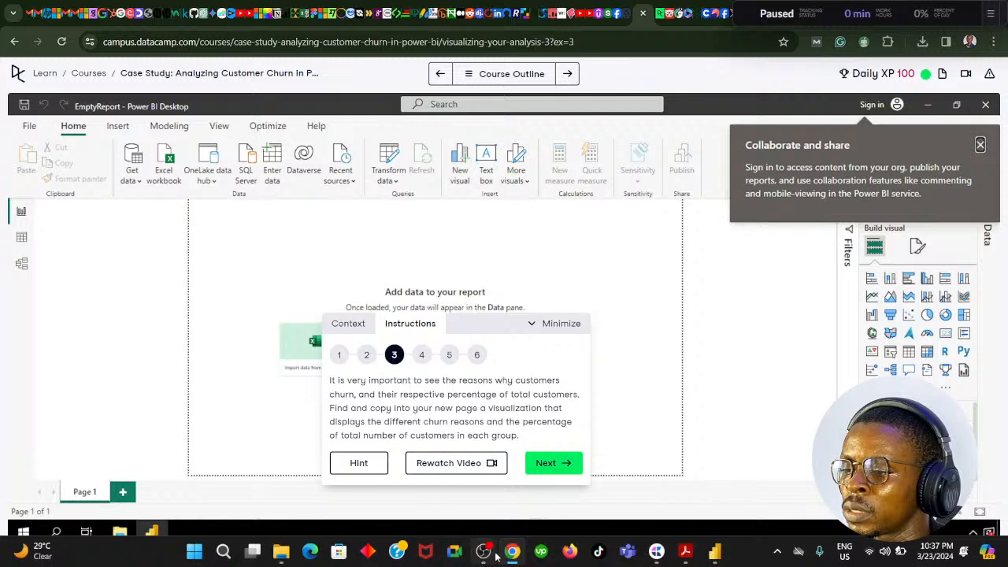
pyautogui.moveTo(511, 554)
pyautogui.click(512, 487)
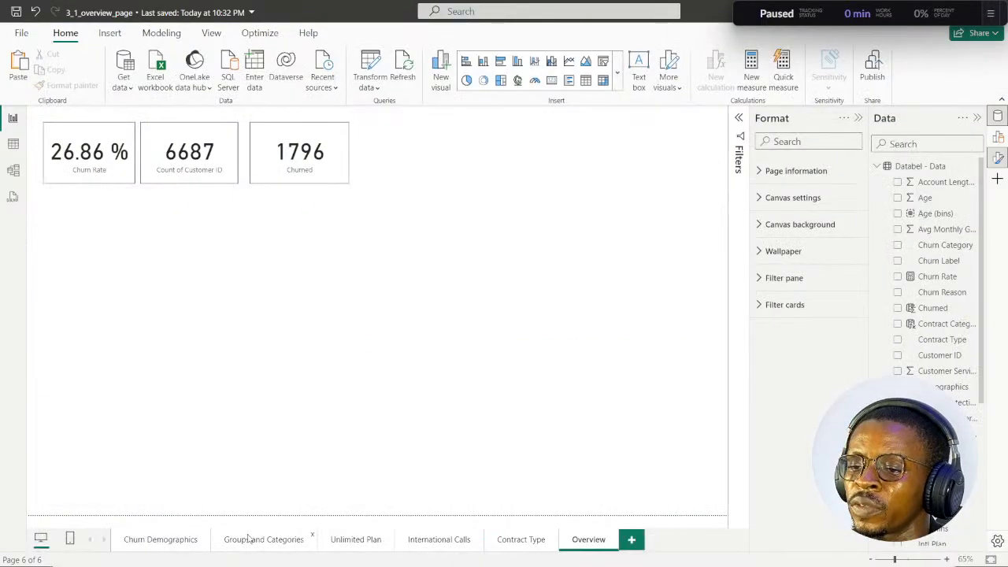
# Find the Churn Reasons bar chart on the Churn Demographics page and check which fields its axes use.
pyautogui.click(245, 542)
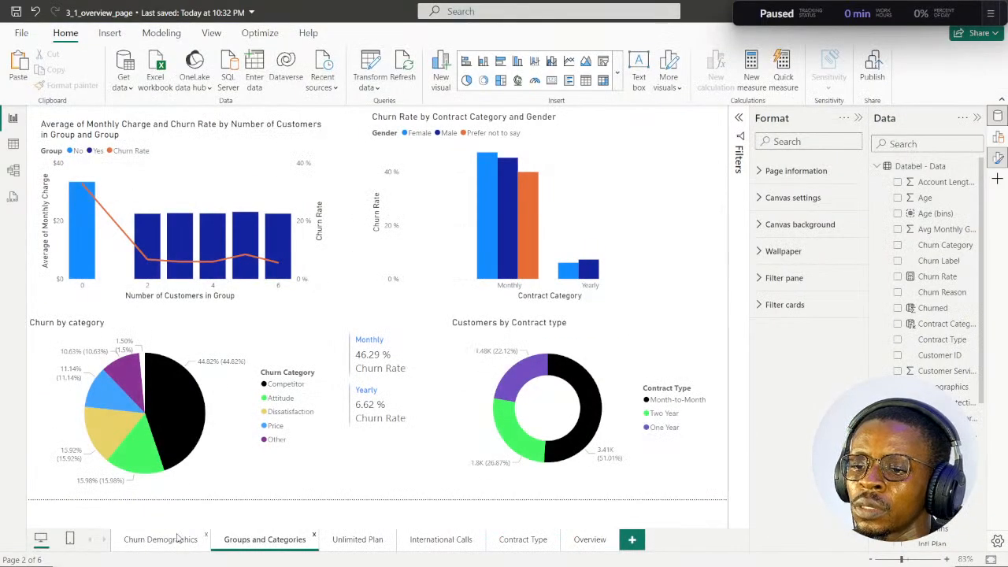
pyautogui.click(178, 539)
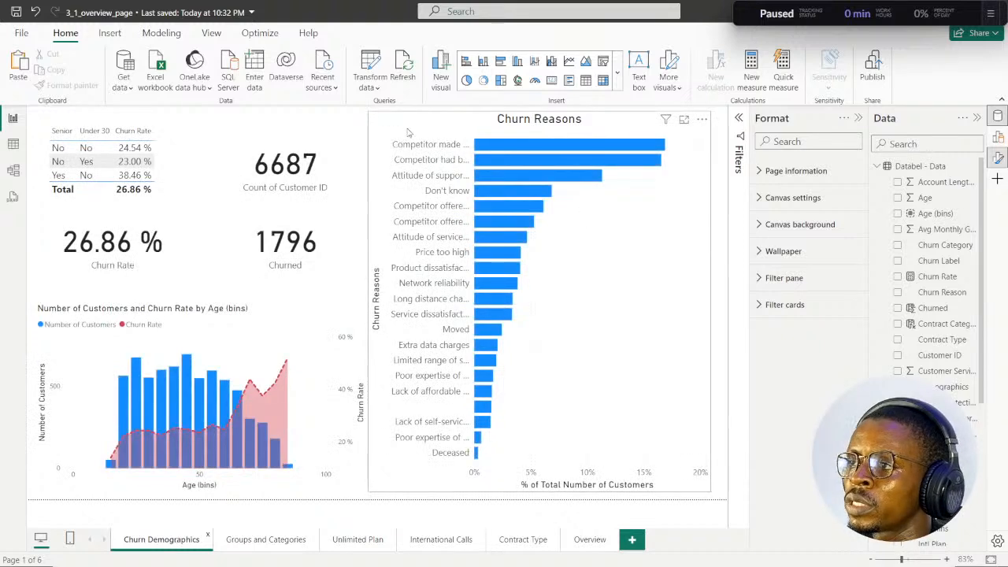
pyautogui.click(408, 132)
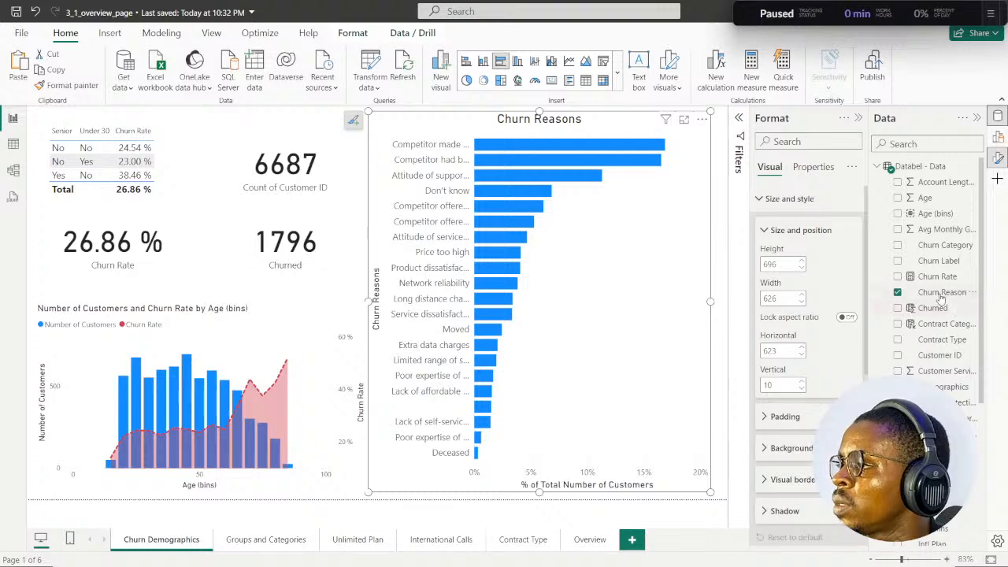
pyautogui.scroll(-5, 940, 291)
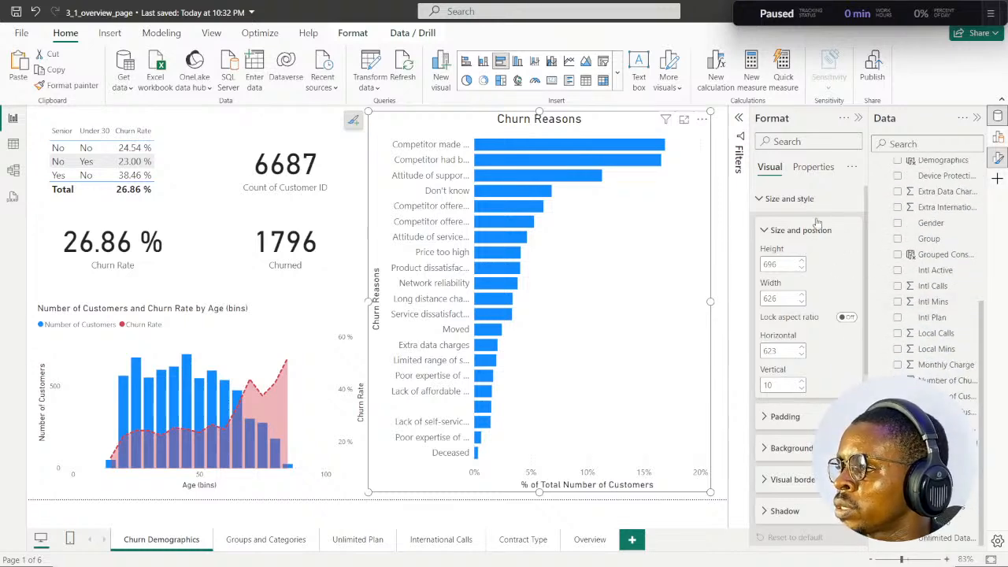
pyautogui.click(760, 199)
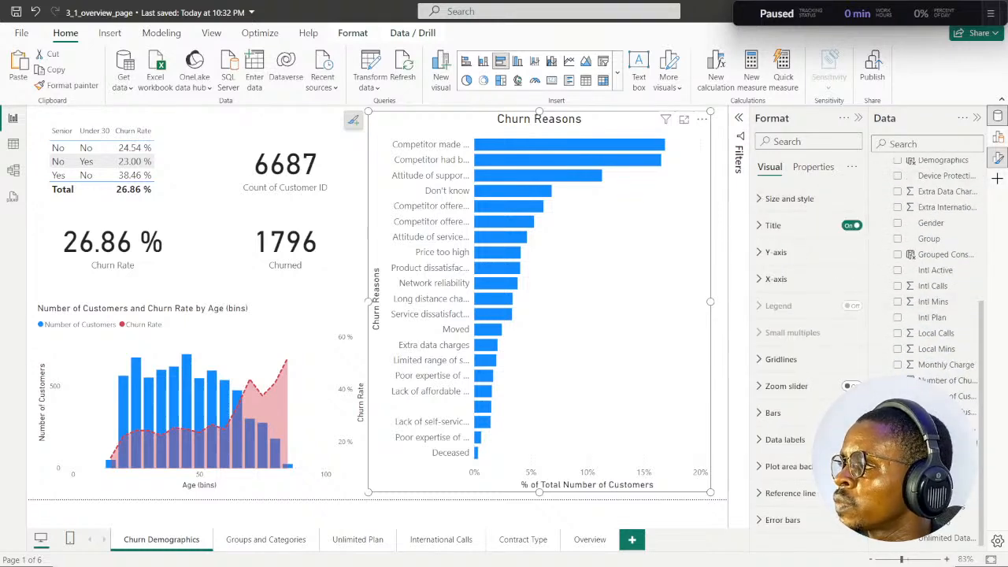
pyautogui.click(998, 138)
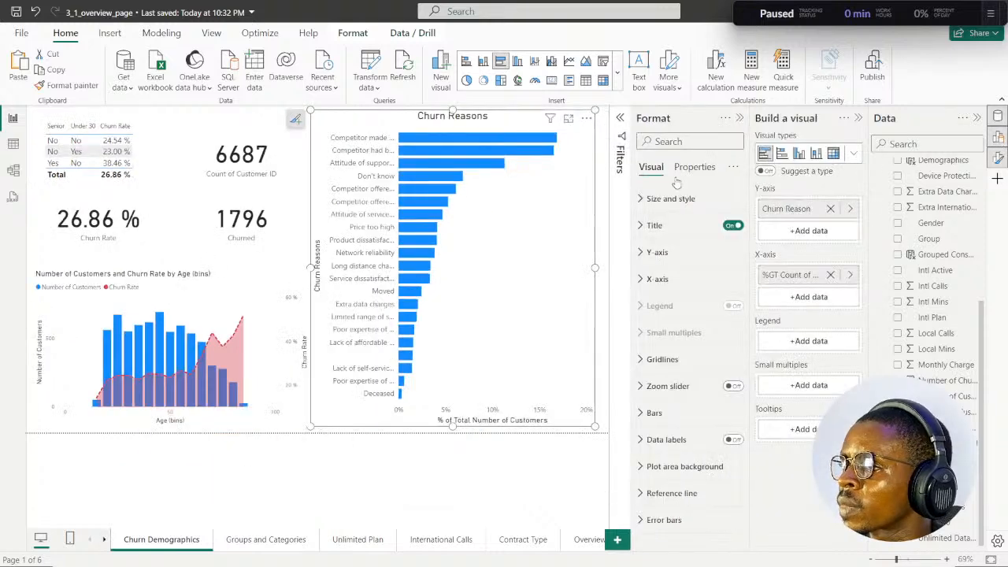
pyautogui.click(740, 119)
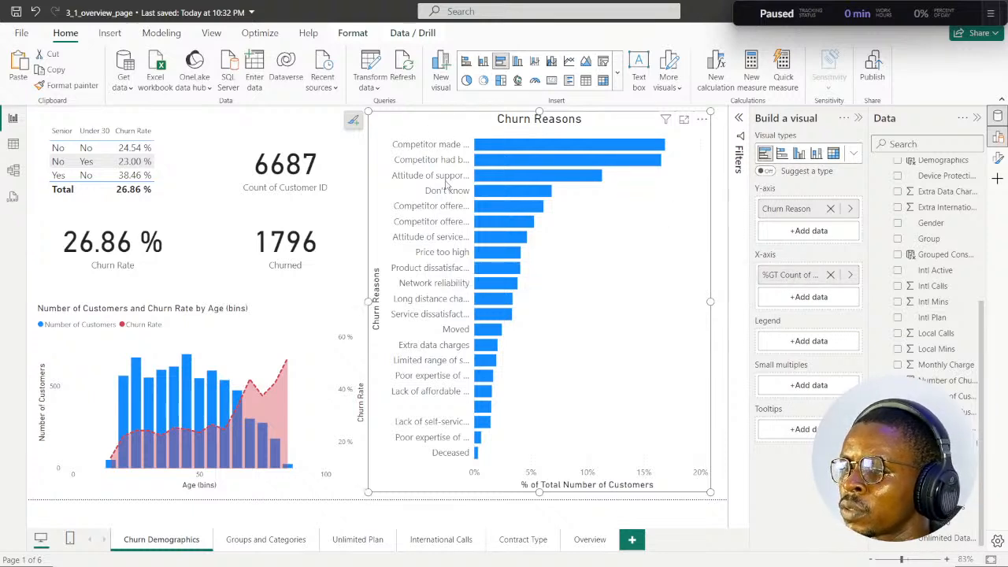
# Narrow the Churn Reasons chart slightly from its left edge and leave the chart selected.
pyautogui.moveTo(368, 492)
pyautogui.mouseDown()
pyautogui.moveTo(356, 499)
pyautogui.moveTo(383, 494)
pyautogui.mouseUp()
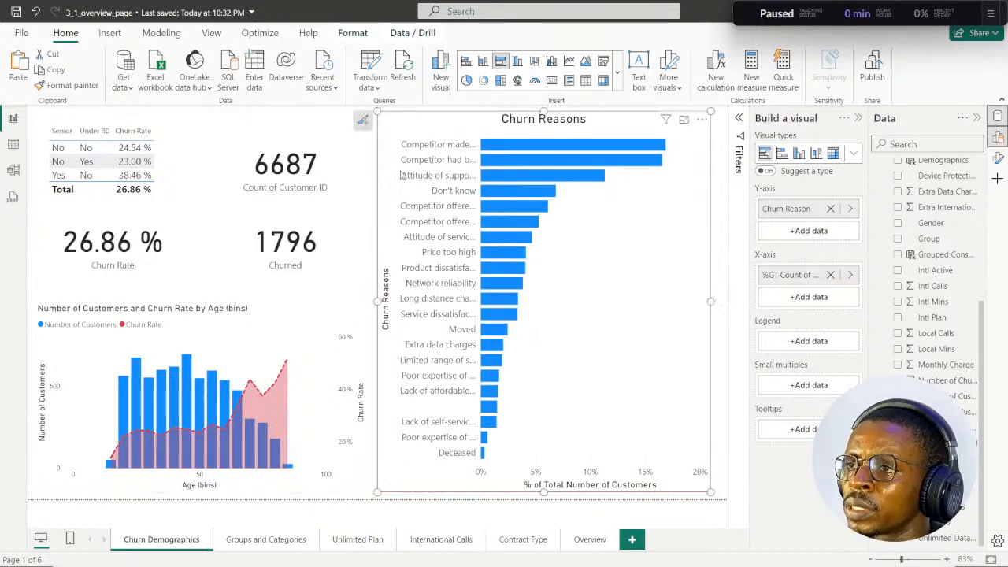
pyautogui.click(353, 148)
pyautogui.click(386, 126)
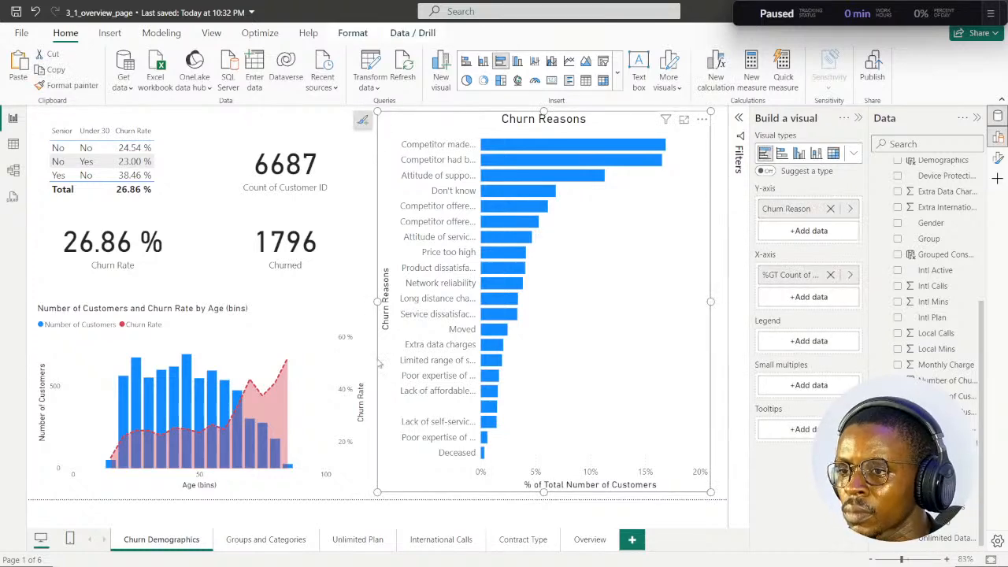
# Paste the Churn Reasons chart onto the Overview page, place it below the three cards, and enlarge it to about 715 wide by 721 high.
pyautogui.click(590, 540)
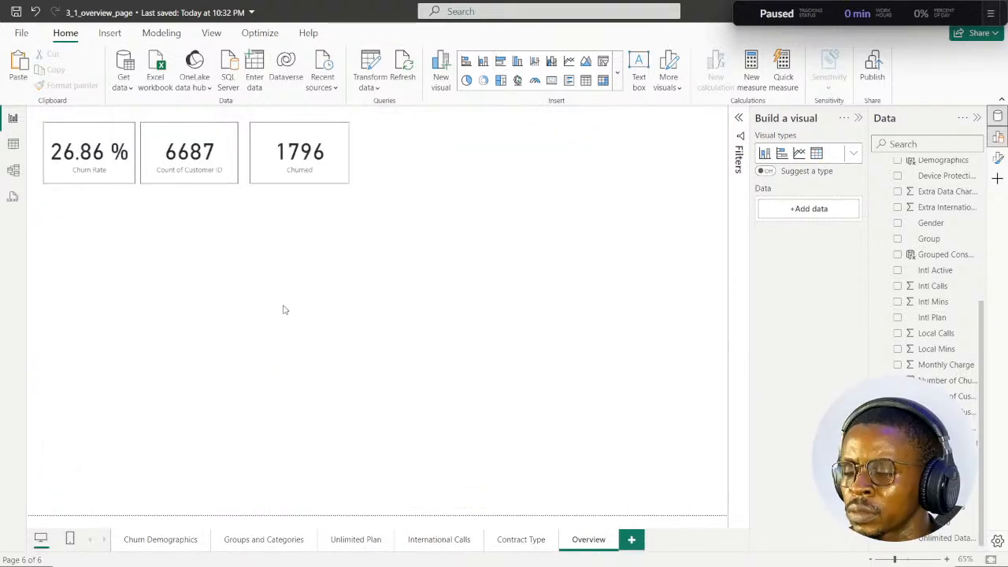
pyautogui.hotkey('ctrl', 'v')
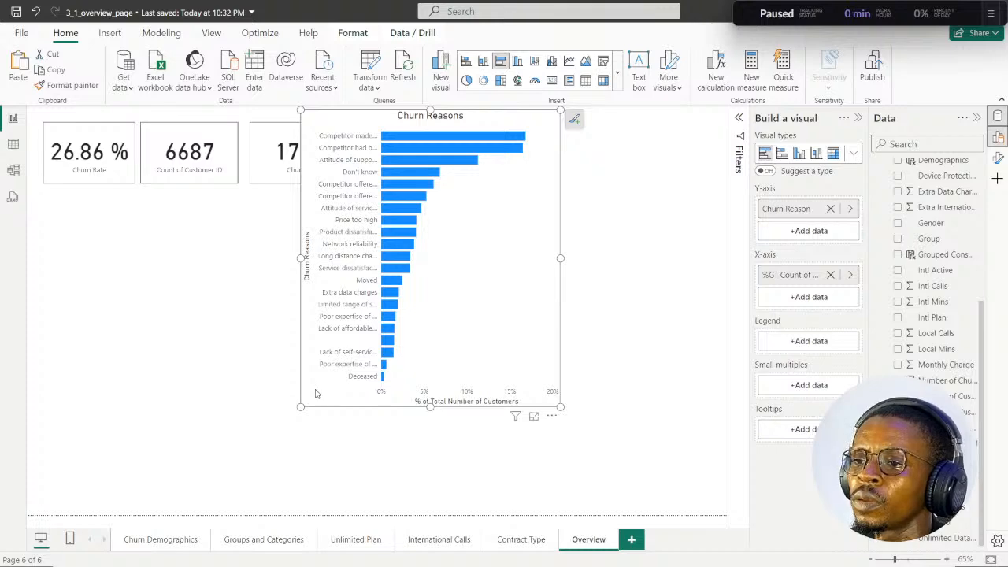
pyautogui.moveTo(319, 392); pyautogui.dragTo(65, 480)
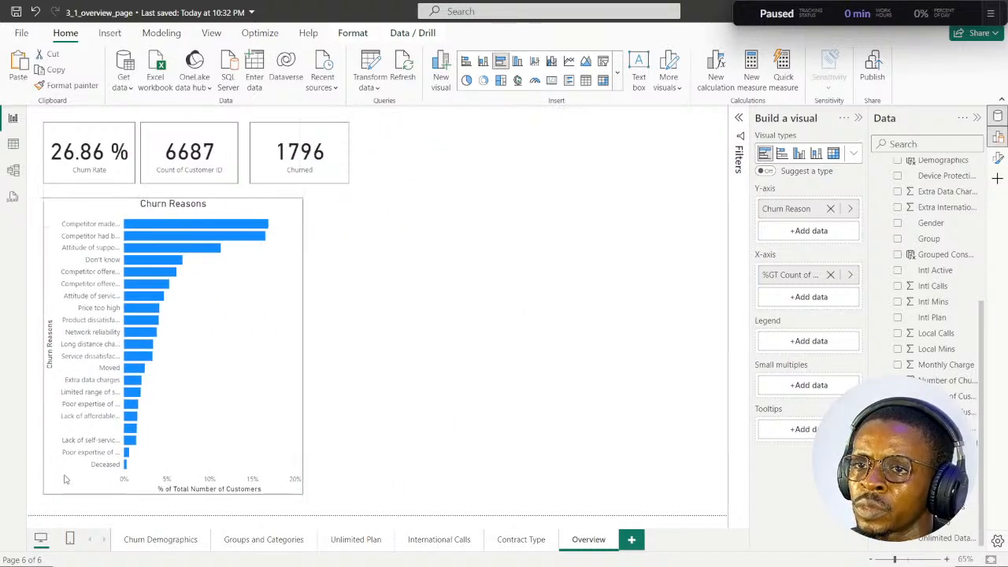
pyautogui.moveTo(65, 478); pyautogui.dragTo(66, 479)
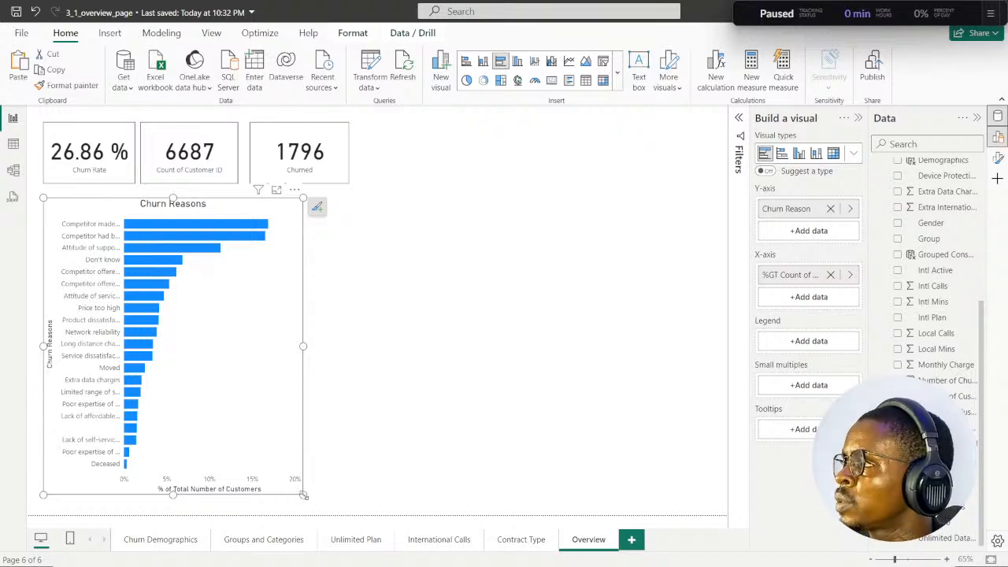
pyautogui.moveTo(305, 495); pyautogui.dragTo(351, 509)
pyautogui.click(418, 346)
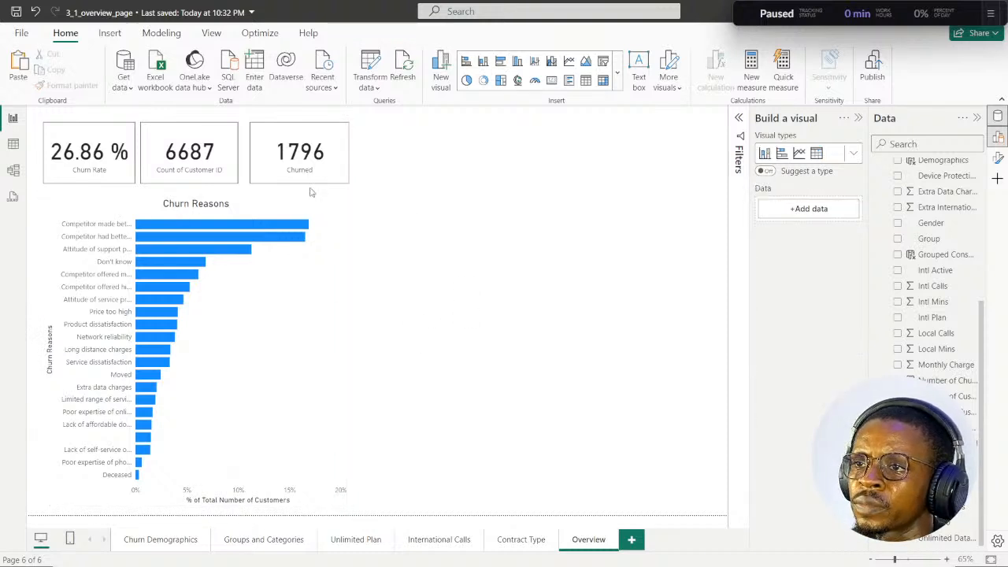
# Show the visual formatting options for the Churn Reasons chart and hide the Build a visual pane.
pyautogui.click(85, 211)
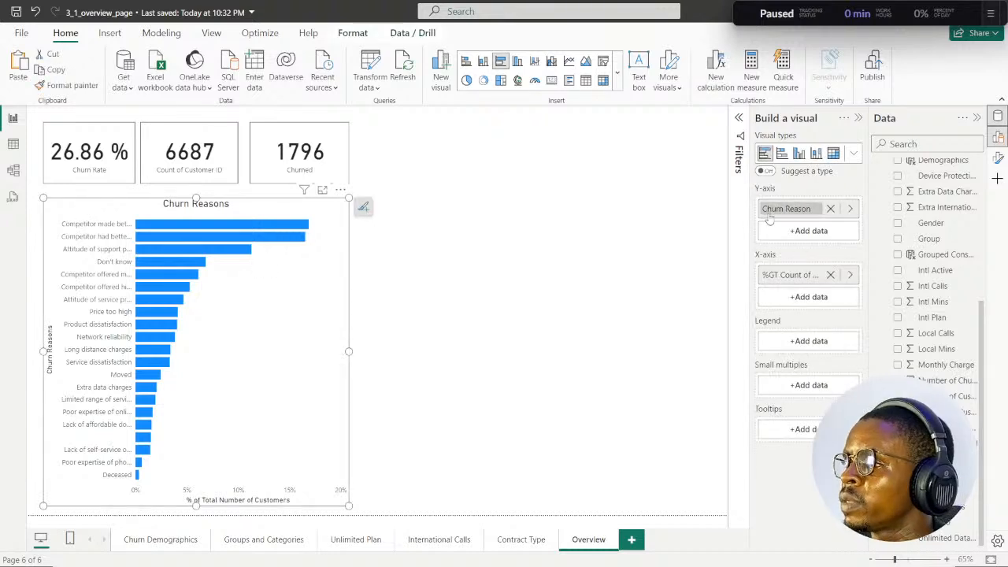
pyautogui.click(998, 158)
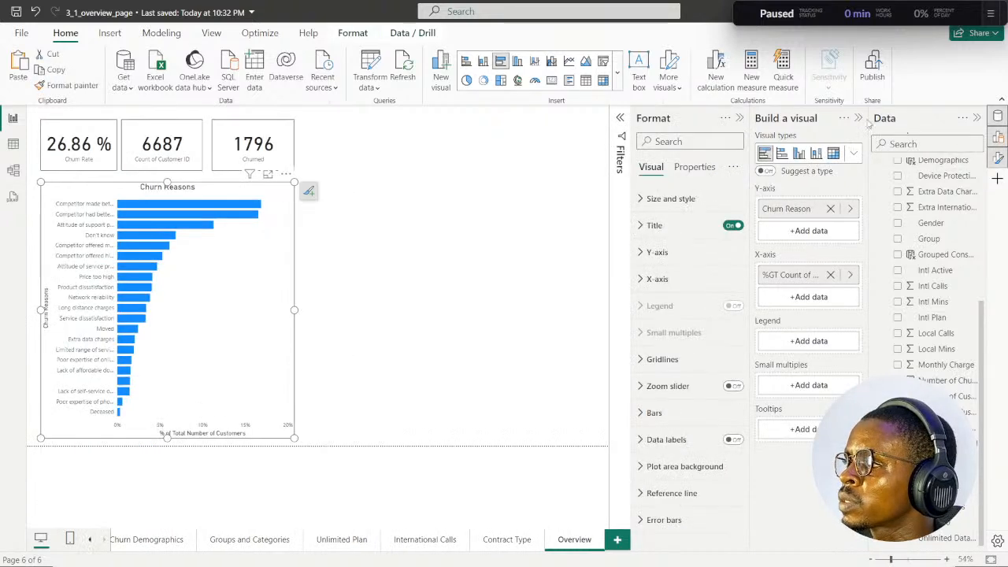
pyautogui.click(858, 119)
pyautogui.click(798, 167)
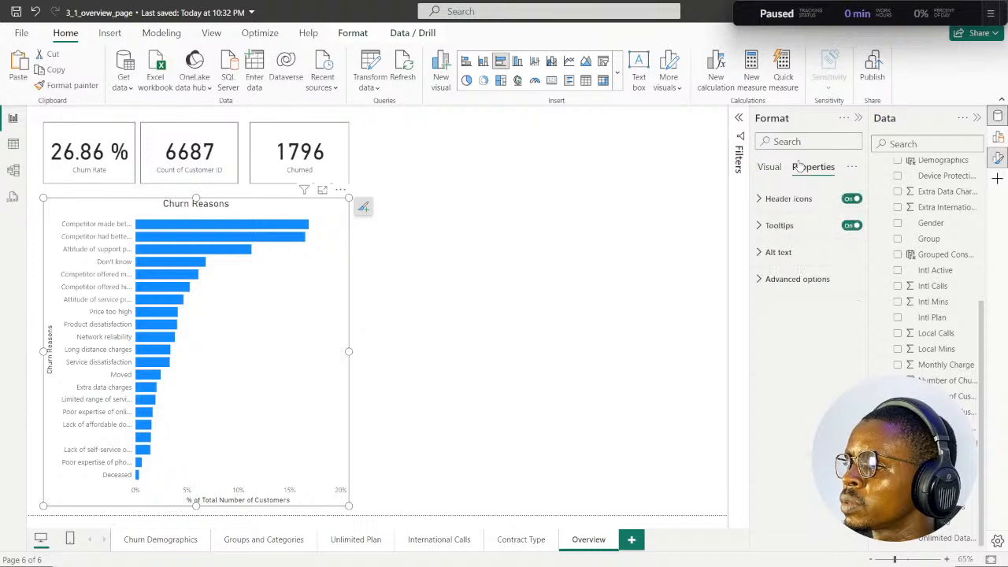
pyautogui.click(772, 167)
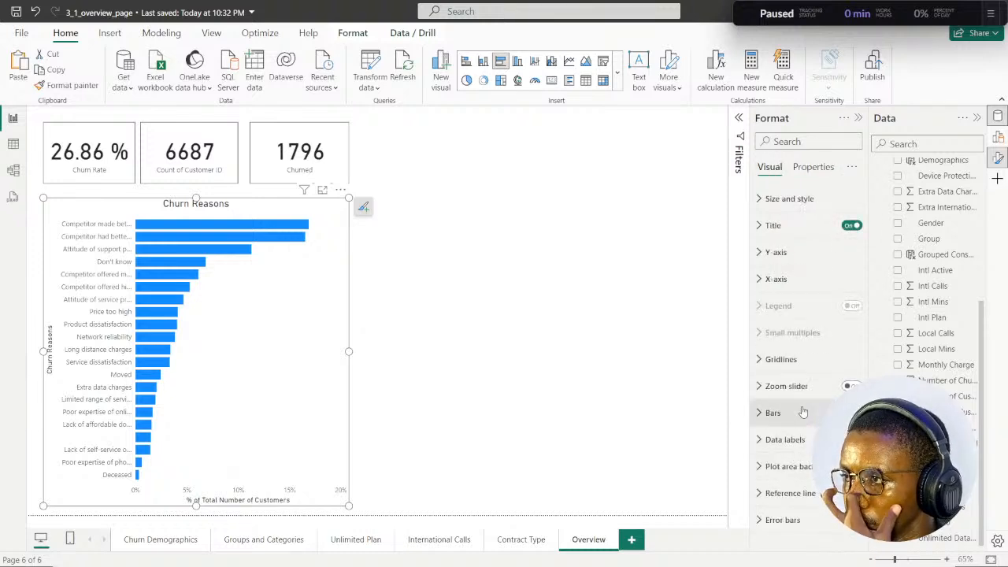
# Look through the Churned card's callout value and size and style formatting settings.
pyautogui.click(299, 134)
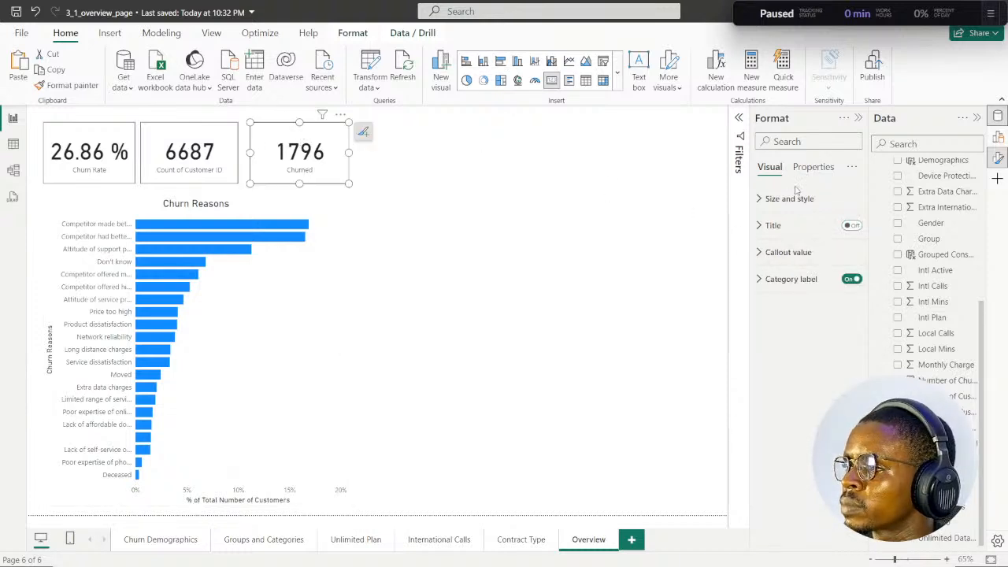
pyautogui.click(761, 254)
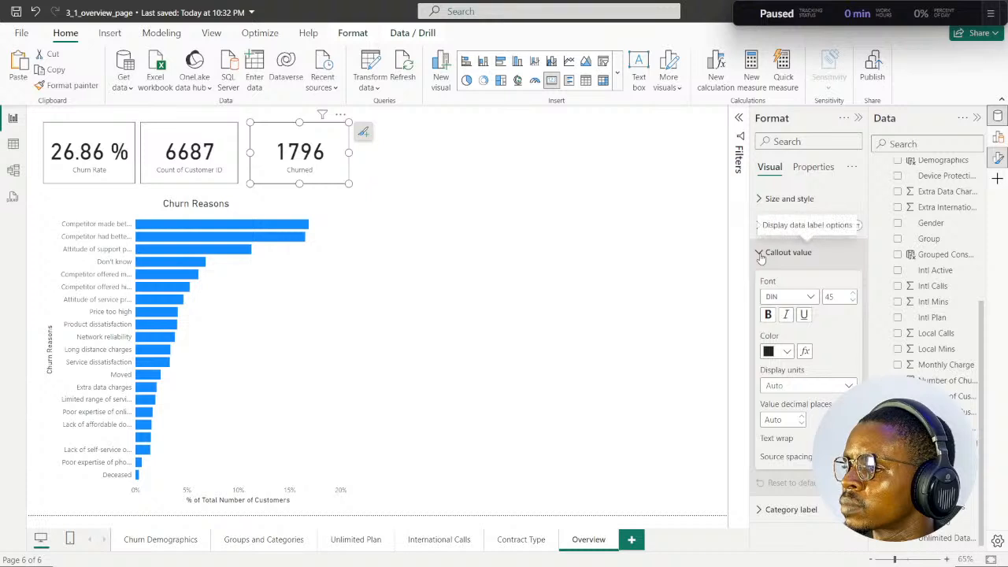
pyautogui.click(761, 254)
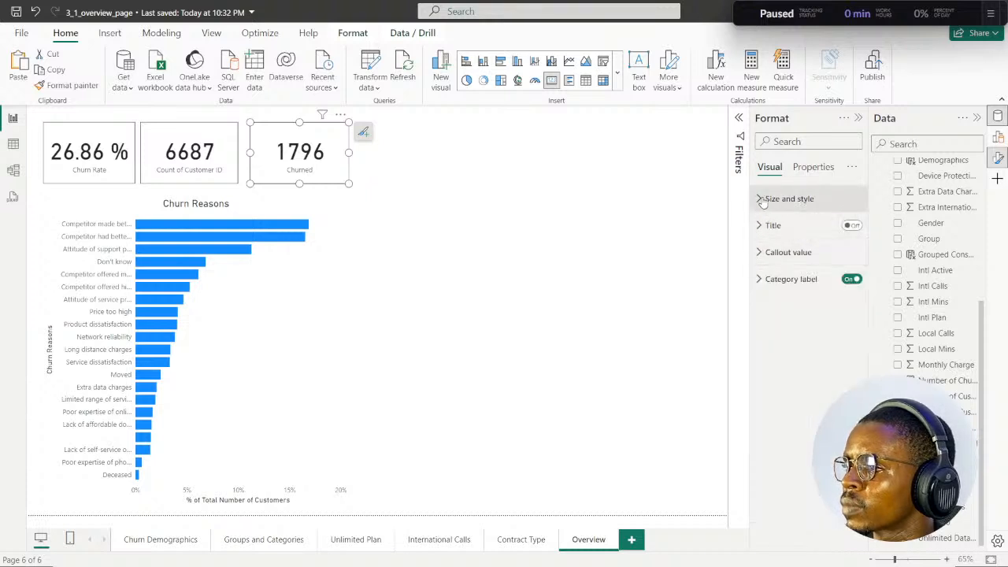
pyautogui.click(761, 199)
pyautogui.click(761, 199)
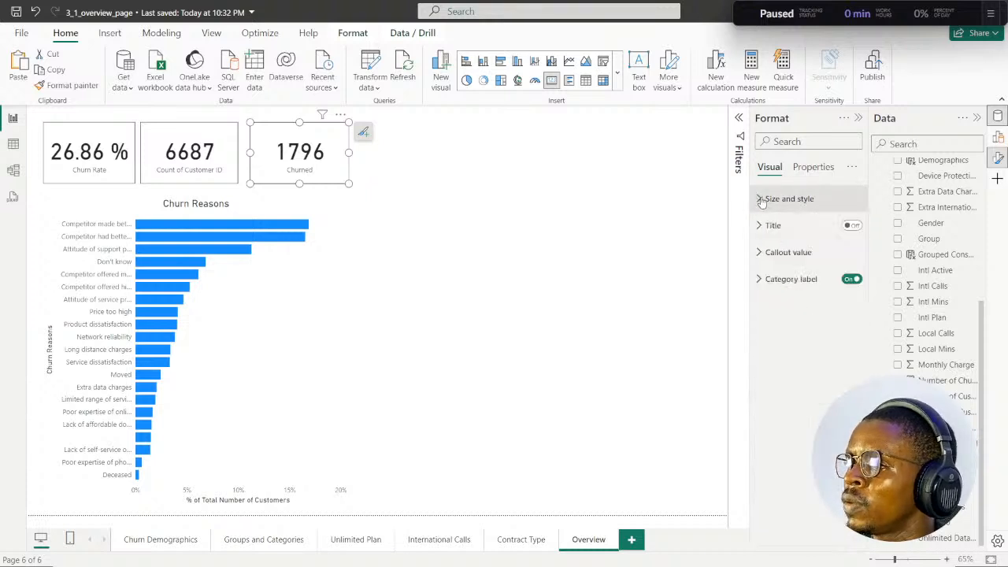
# Turn on the visual border for the Churn Reasons chart.
pyautogui.click(319, 246)
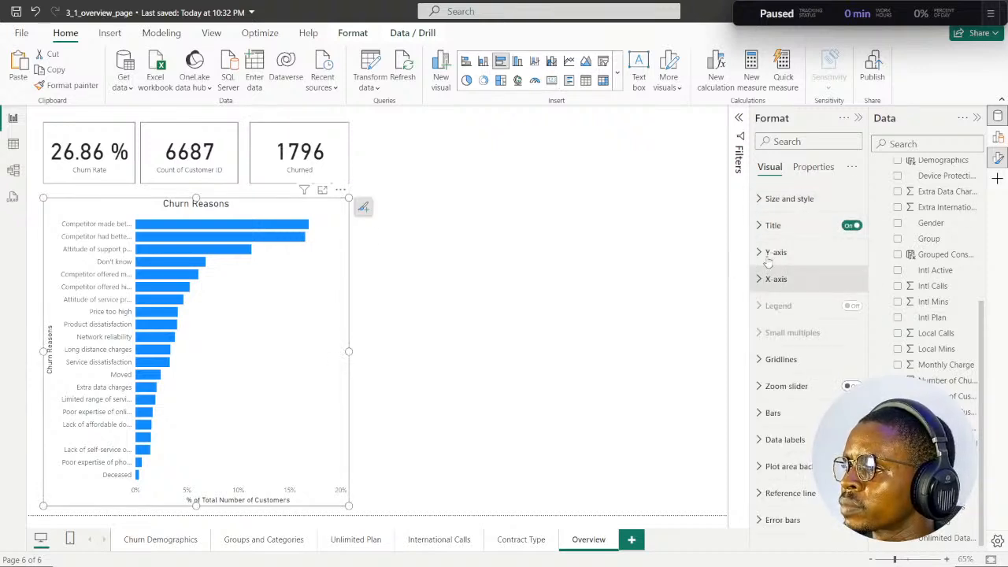
pyautogui.click(761, 199)
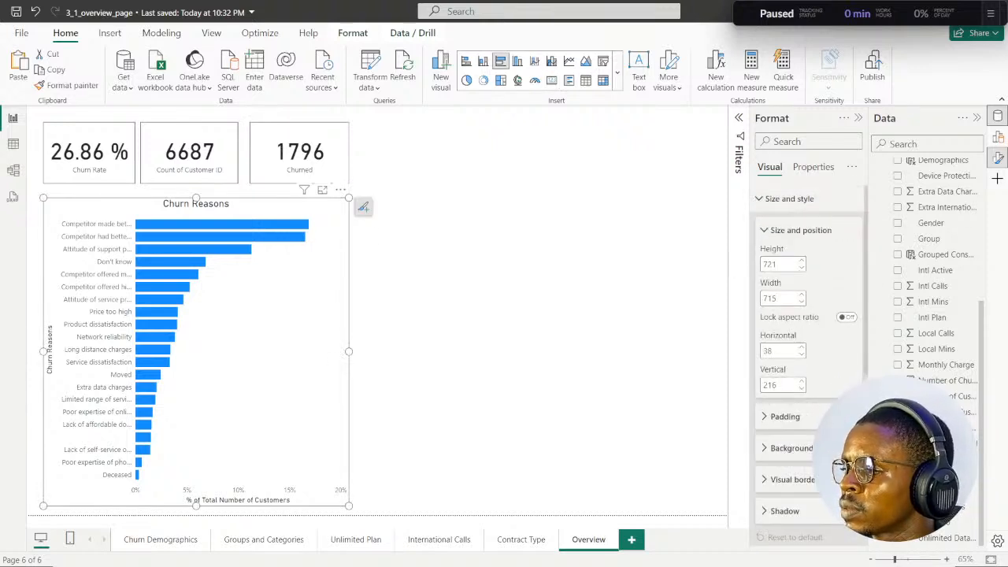
pyautogui.click(385, 284)
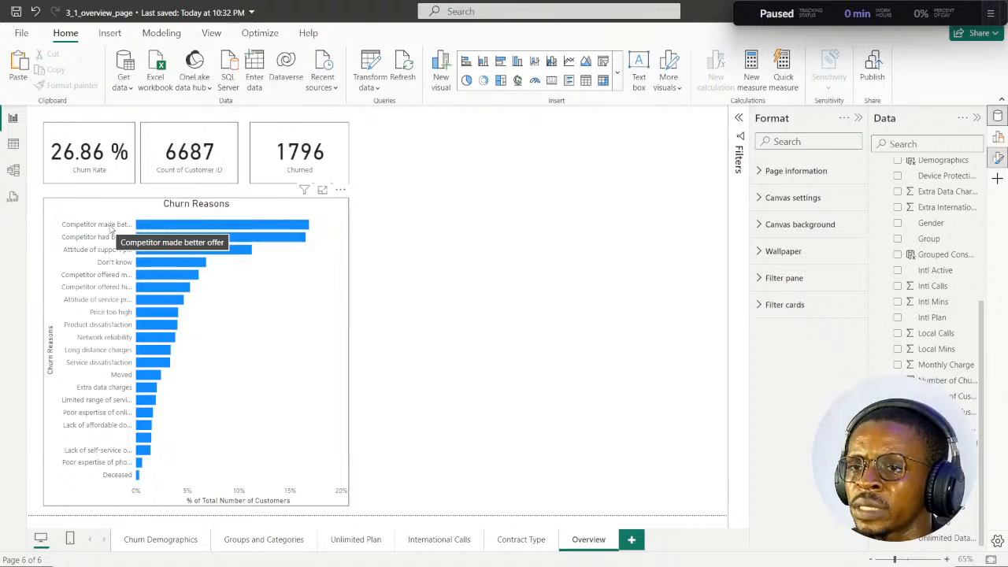
# Cross-filter the three cards by individual churn reasons, including Competitor made better offer and Don't know, to examine their values, and clear the selection.
pyautogui.click(197, 226)
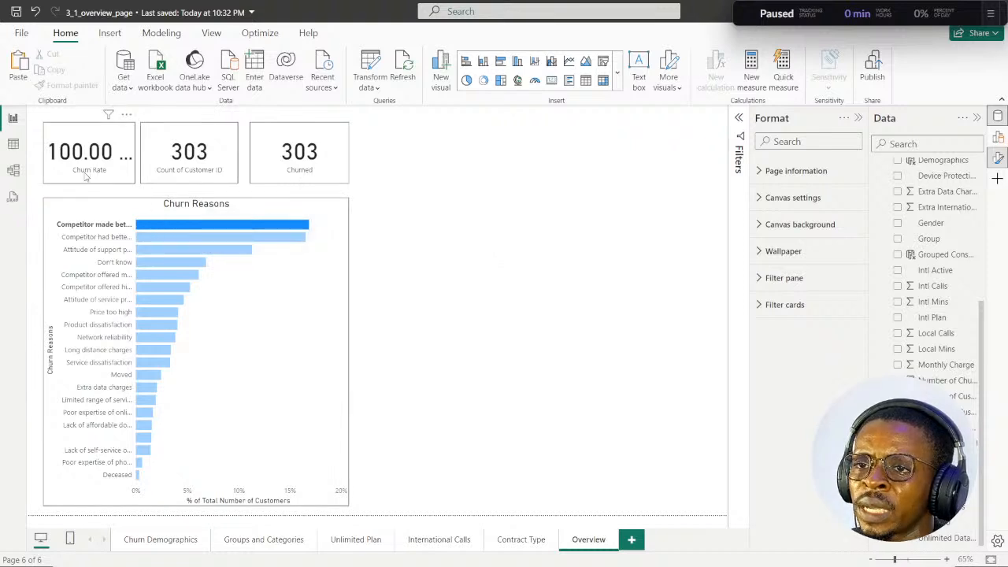
pyautogui.click(341, 223)
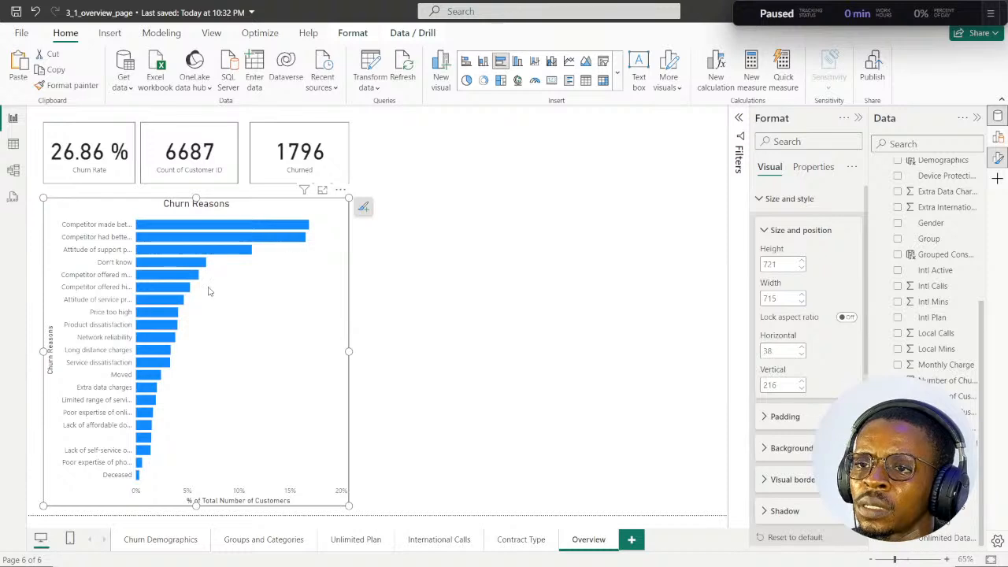
pyautogui.click(156, 264)
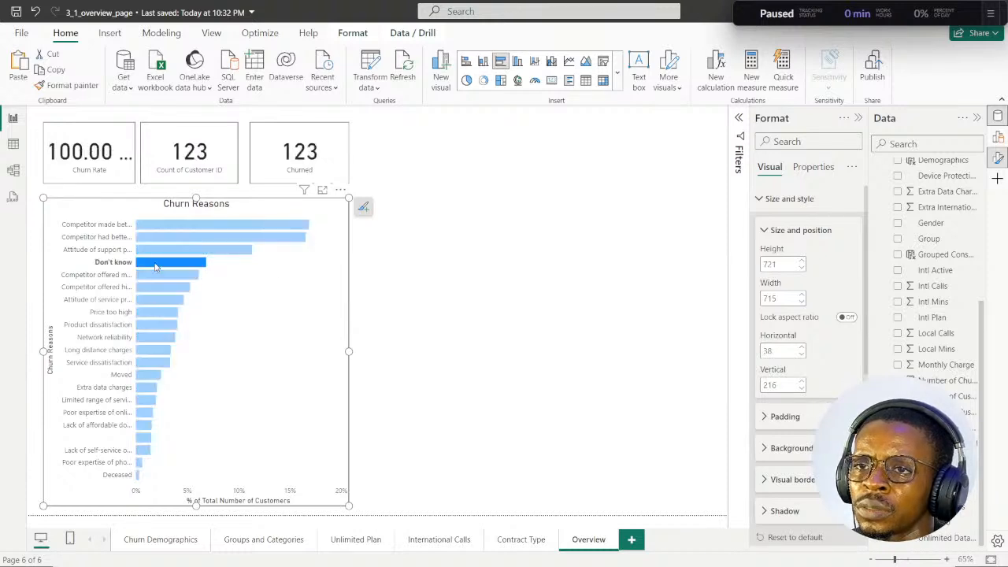
pyautogui.click(341, 223)
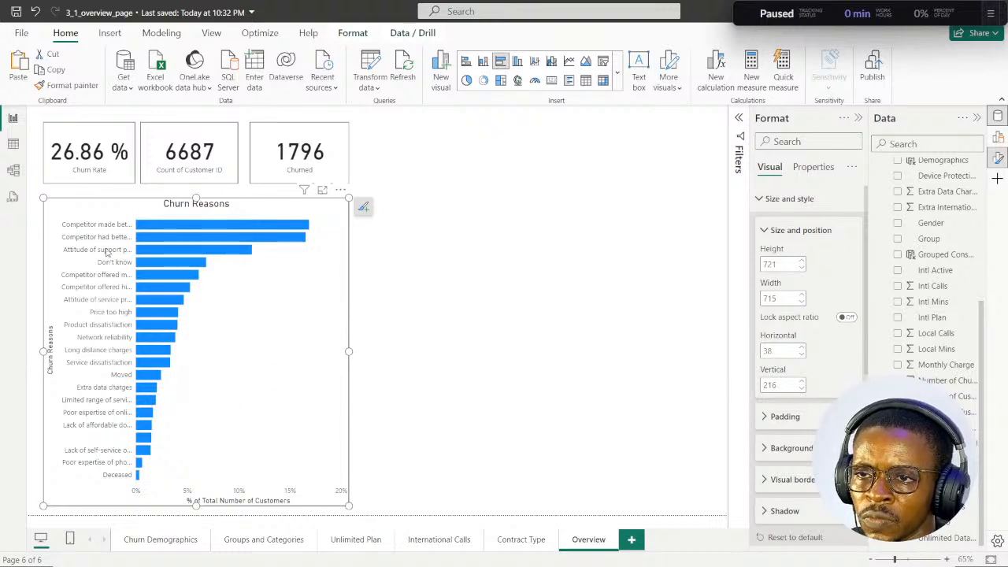
pyautogui.click(145, 239)
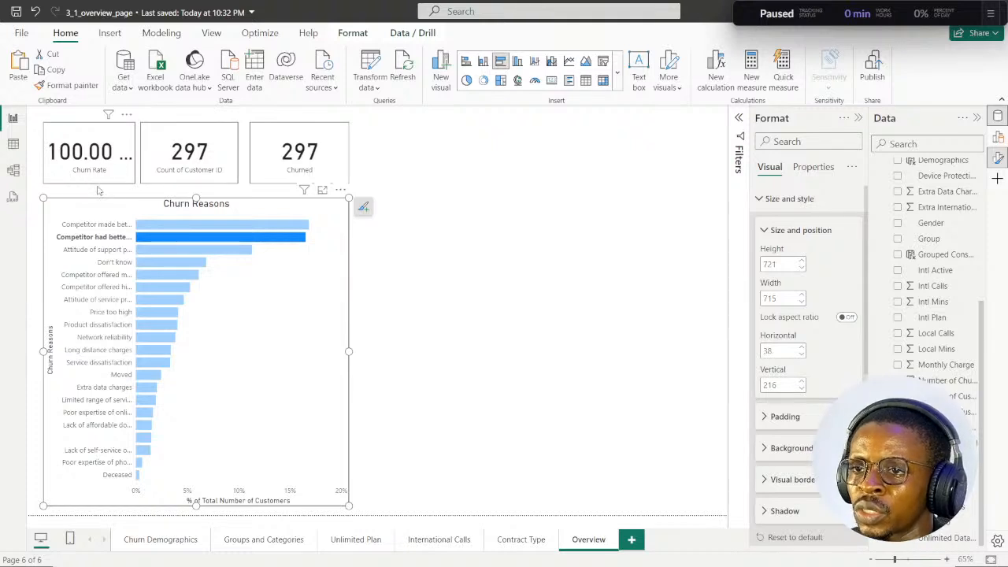
pyautogui.click(158, 228)
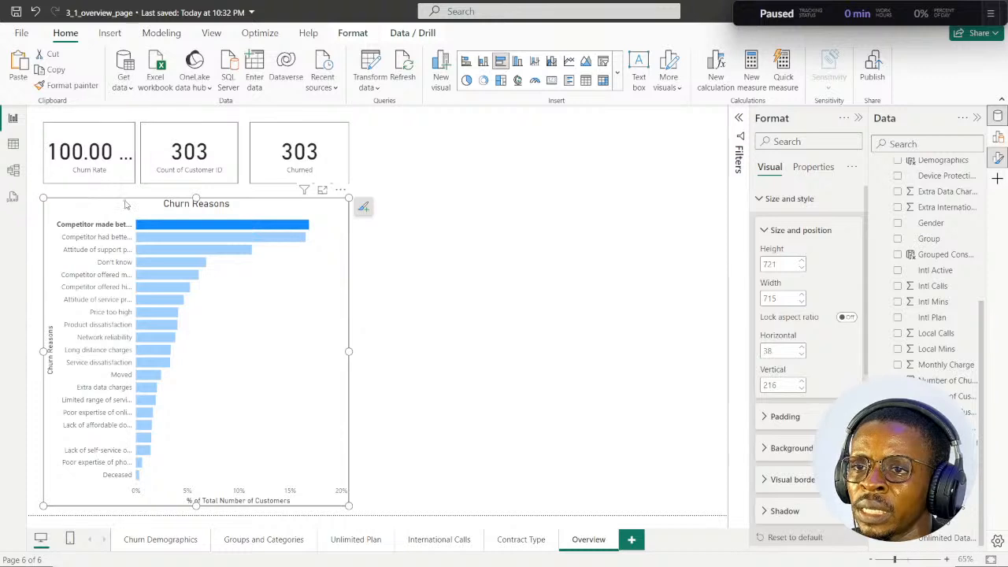
pyautogui.click(149, 277)
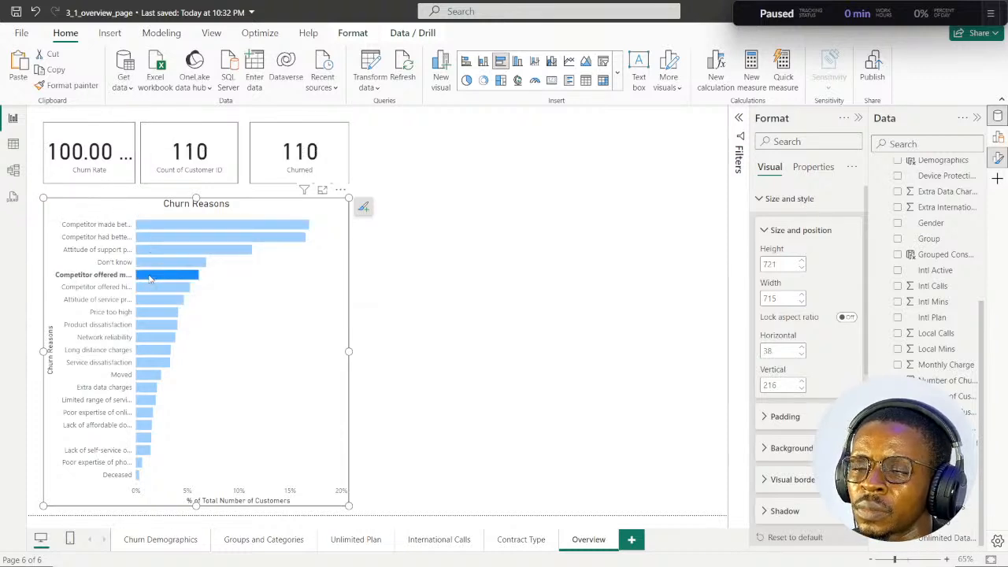
pyautogui.click(150, 289)
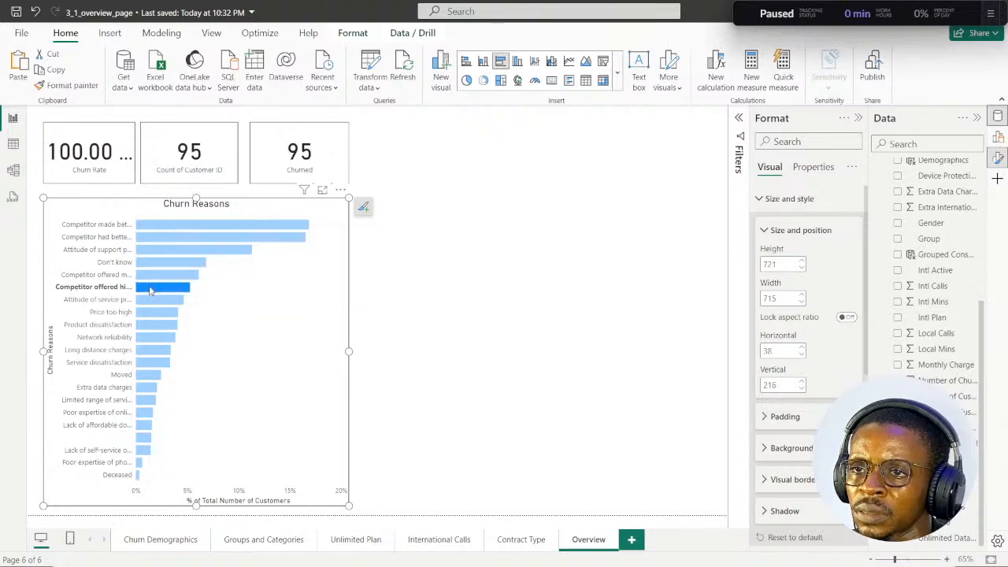
pyautogui.click(155, 300)
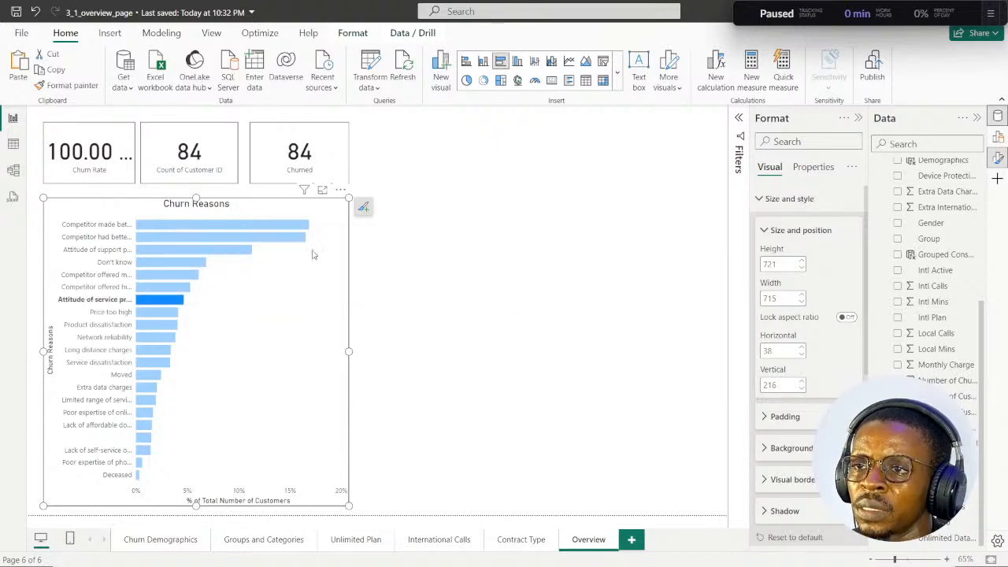
pyautogui.click(335, 231)
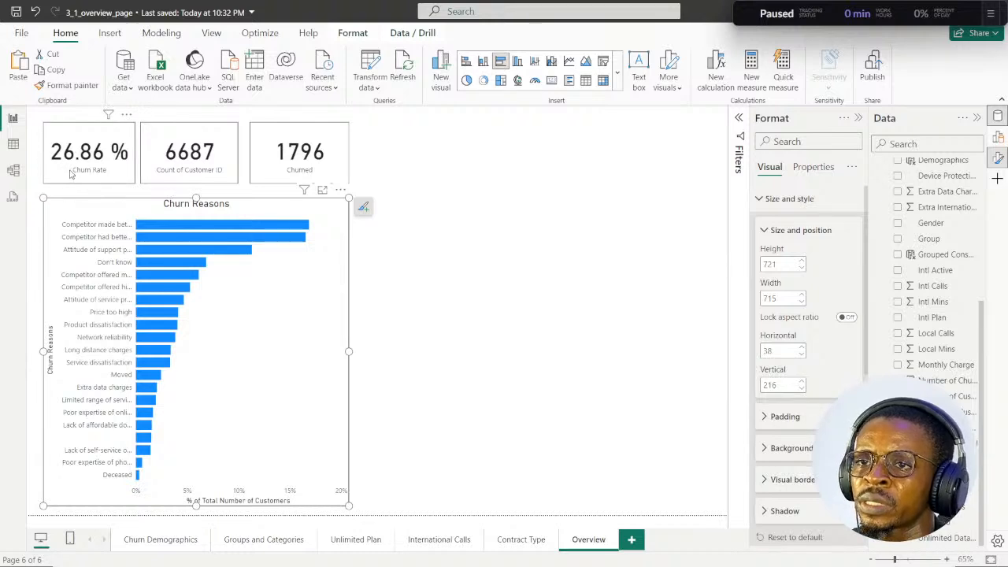
# Switch to the DataCamp exercise in the browser, advance to instruction 4 to read it, and return to Power BI Desktop.
pyautogui.moveTo(428, 560)
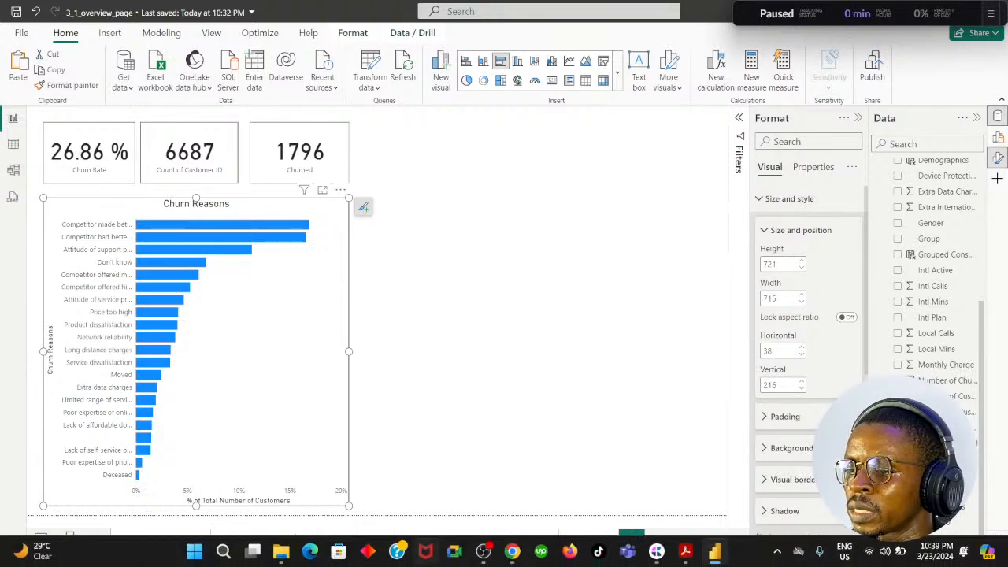
pyautogui.click(512, 554)
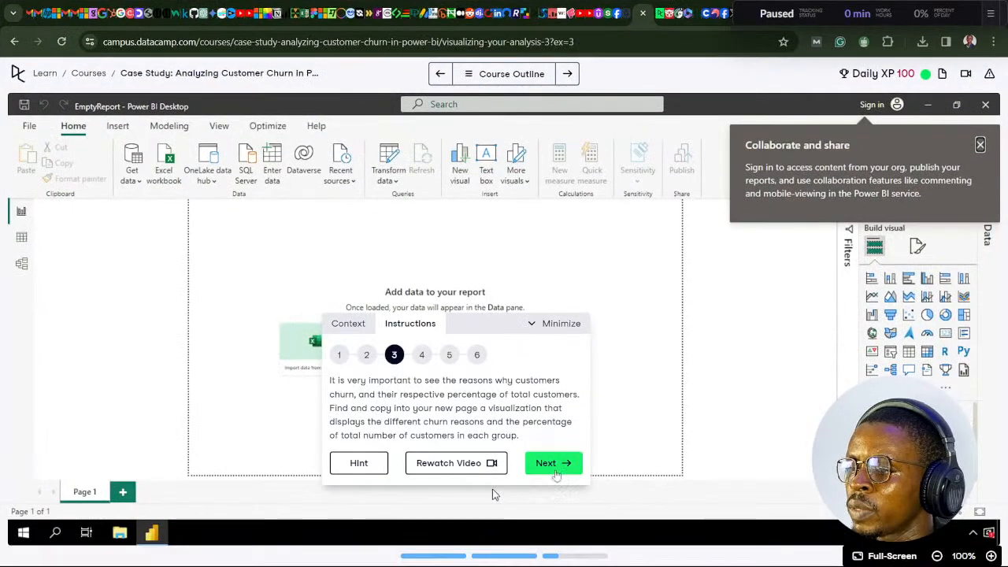
pyautogui.click(556, 472)
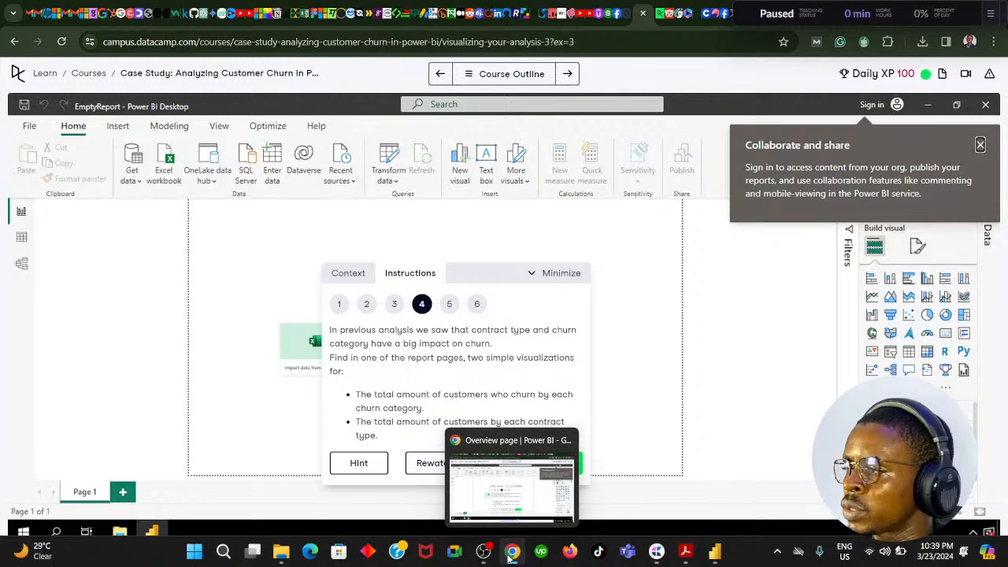
pyautogui.click(512, 553)
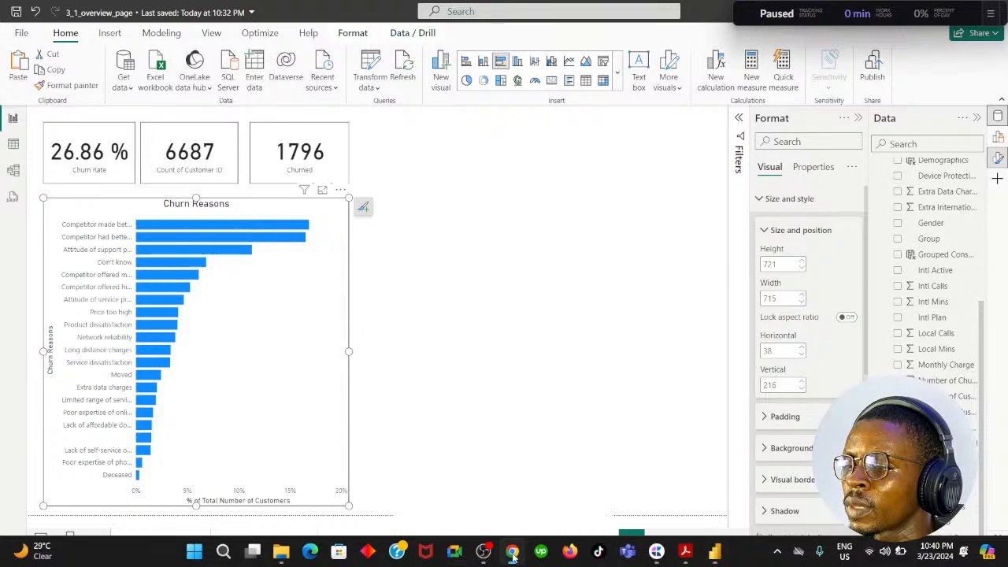
# Reread instructions 3 and 4 of the DataCamp exercise in the browser, and switch back to the report in Power BI Desktop.
pyautogui.click(512, 555)
pyautogui.click(394, 307)
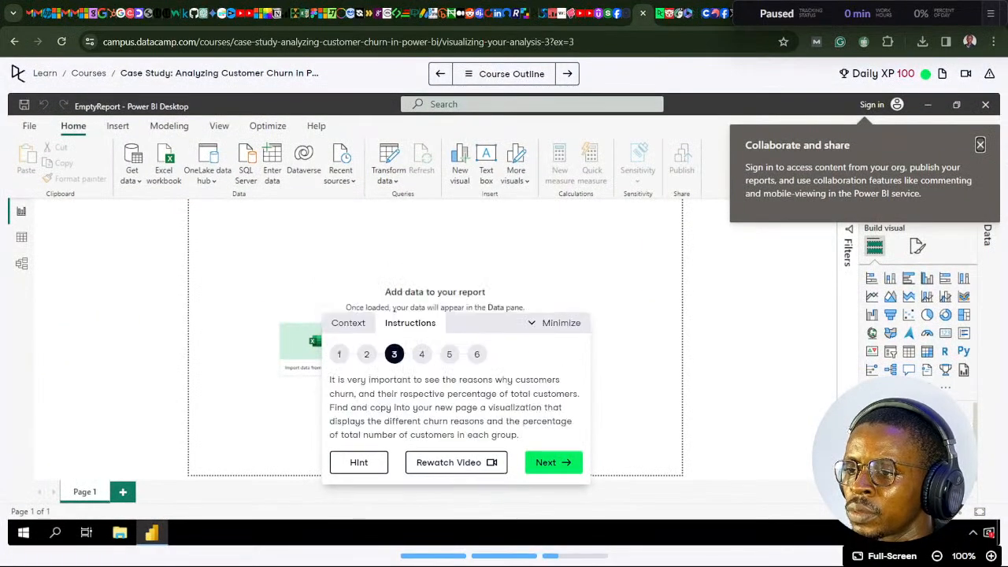
pyautogui.click(554, 465)
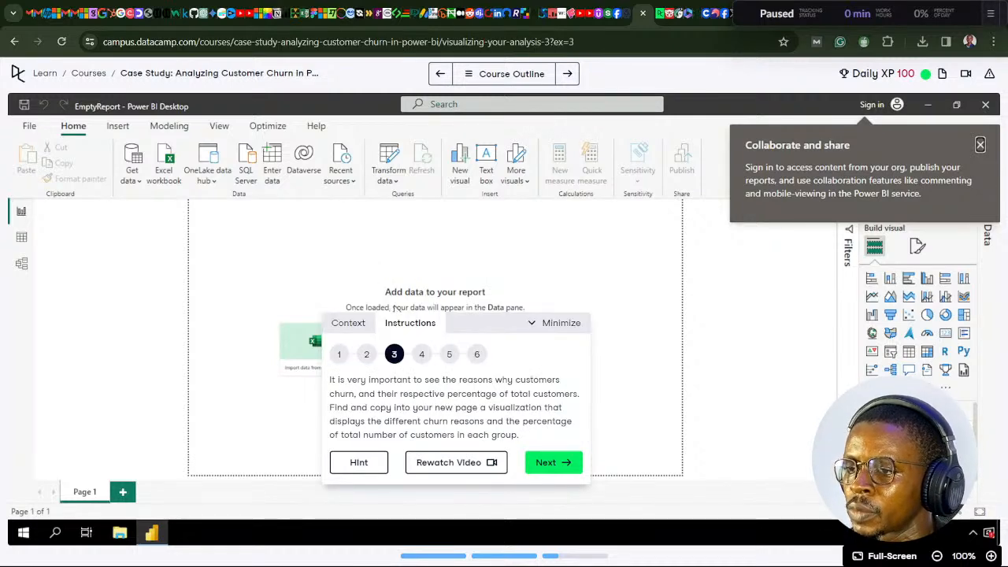
pyautogui.click(422, 354)
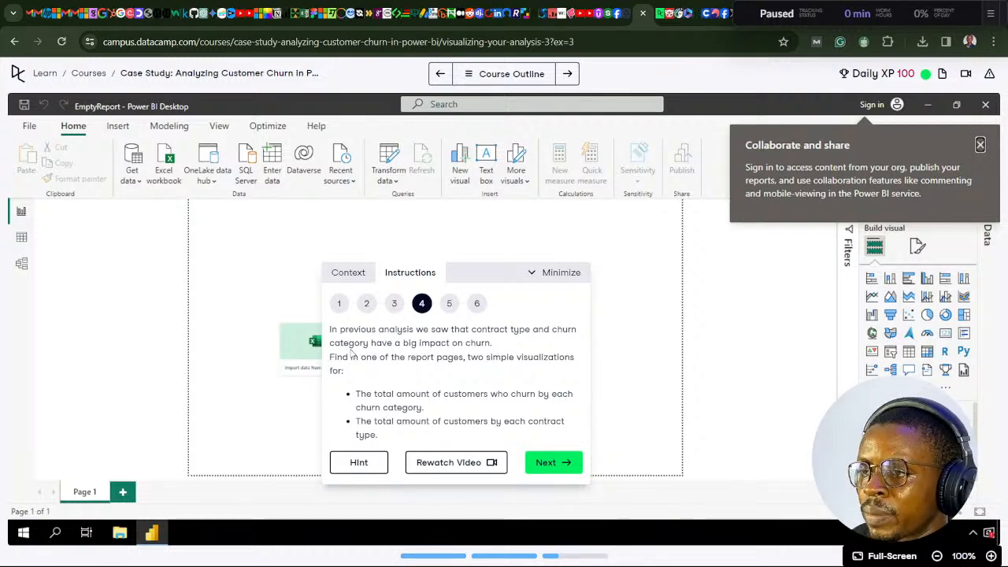
pyautogui.moveTo(496, 561)
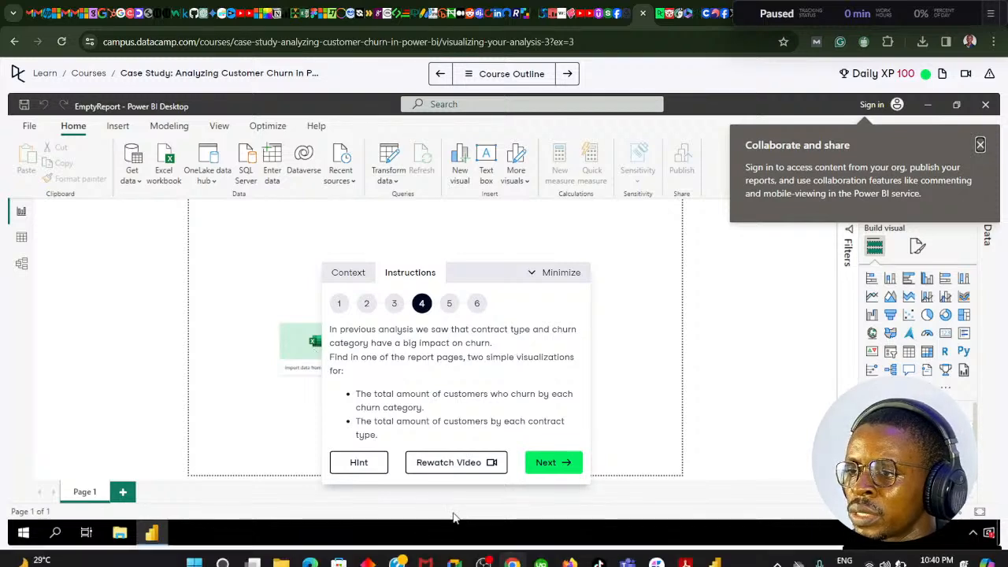
pyautogui.click(505, 473)
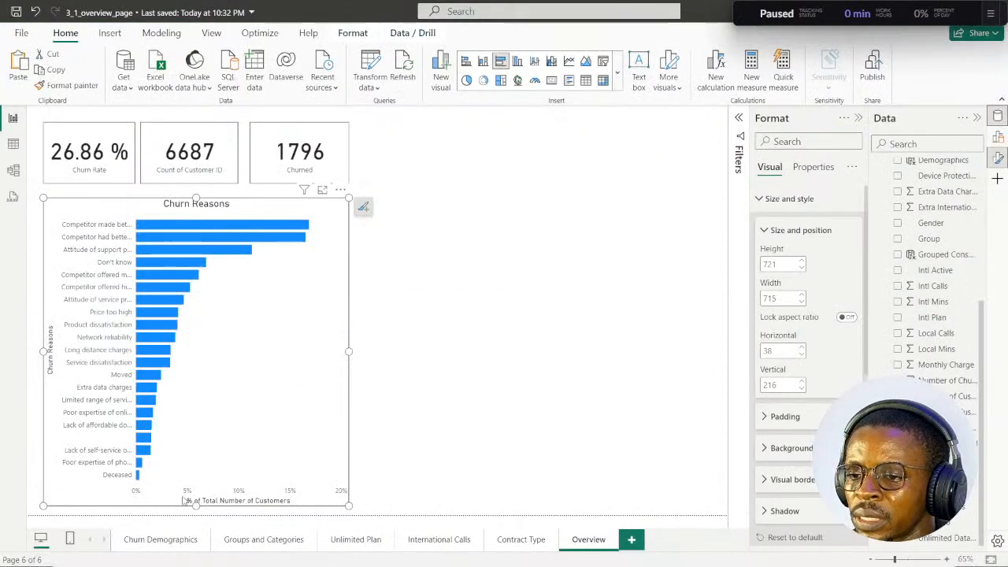
# View the Churn Demographics page, open the Groups and Categories page and shift the Churn by category pie chart to horizontal position 10.
pyautogui.click(173, 543)
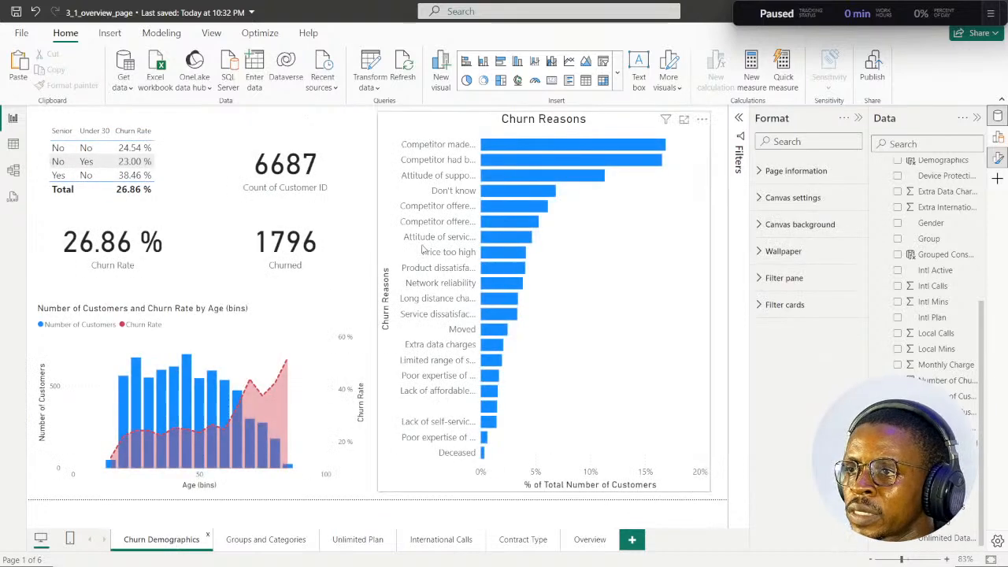
pyautogui.click(266, 542)
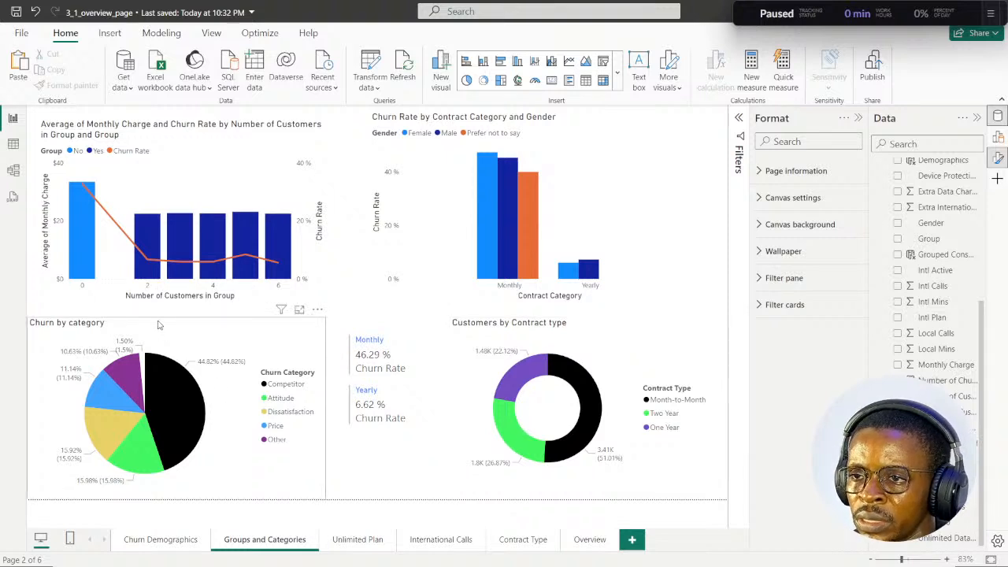
pyautogui.moveTo(158, 325); pyautogui.dragTo(166, 332)
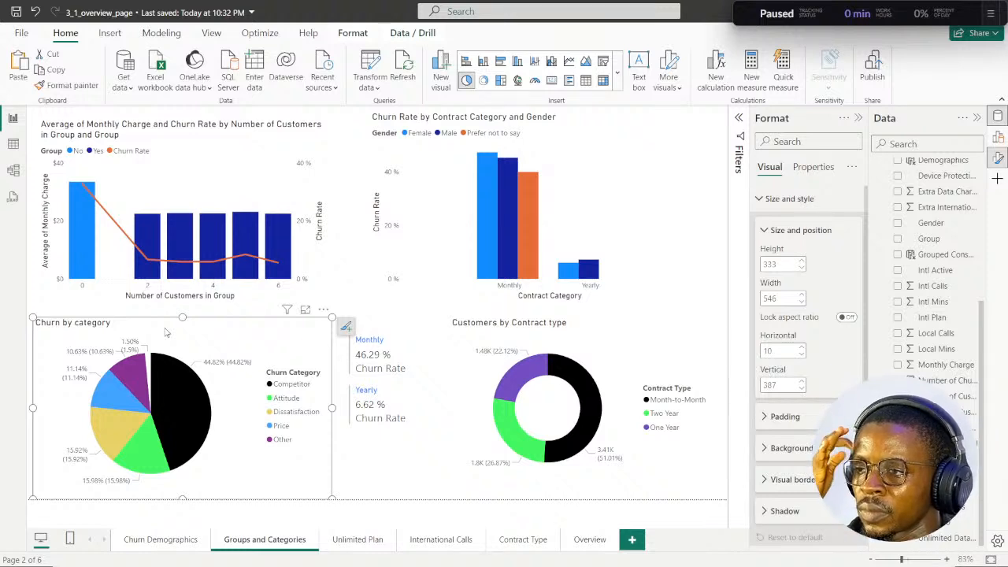
# Examine the legend and values field settings, including the aggregation, of the Customers by Contract type donut chart.
pyautogui.click(607, 345)
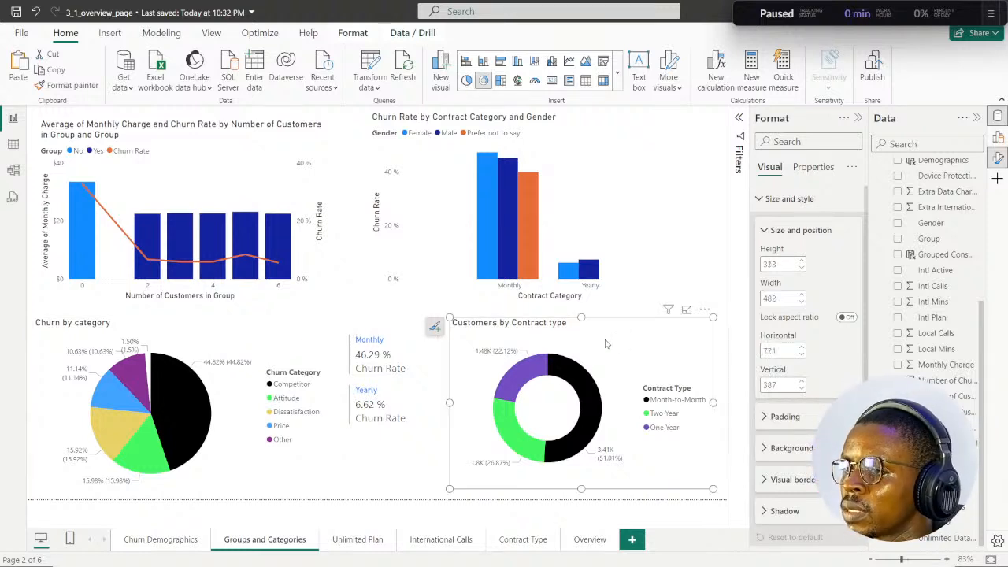
pyautogui.click(998, 137)
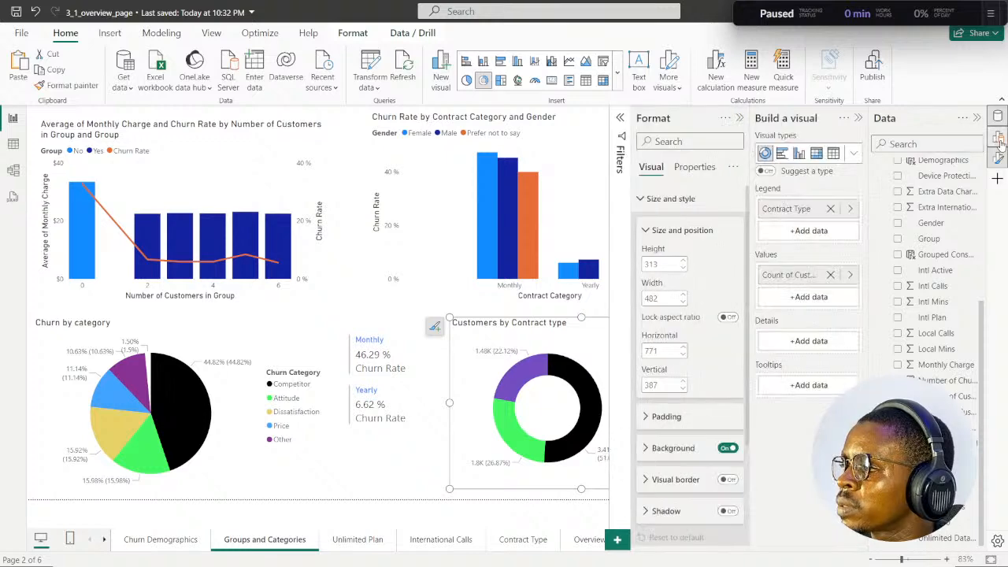
pyautogui.click(739, 118)
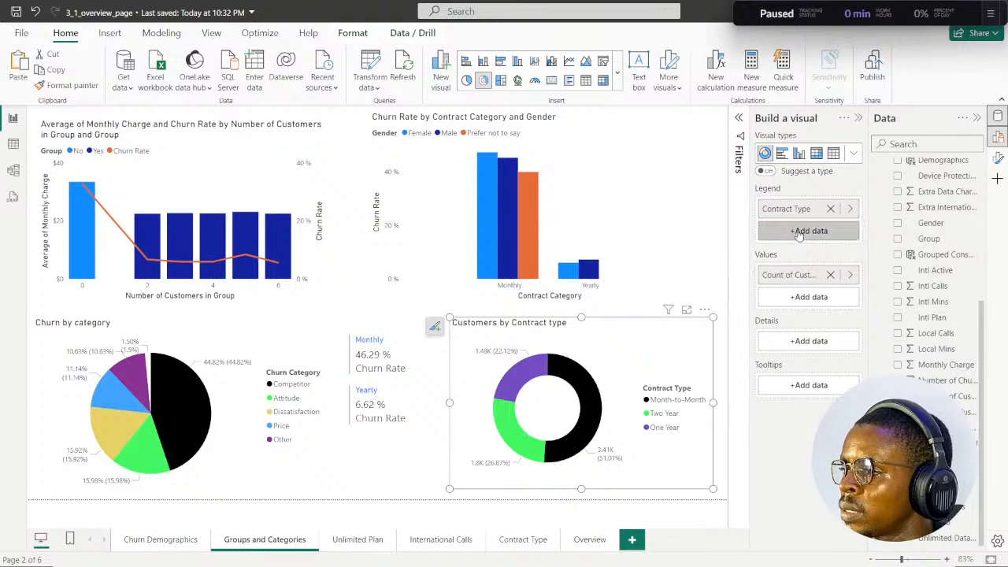
pyautogui.moveTo(587, 409)
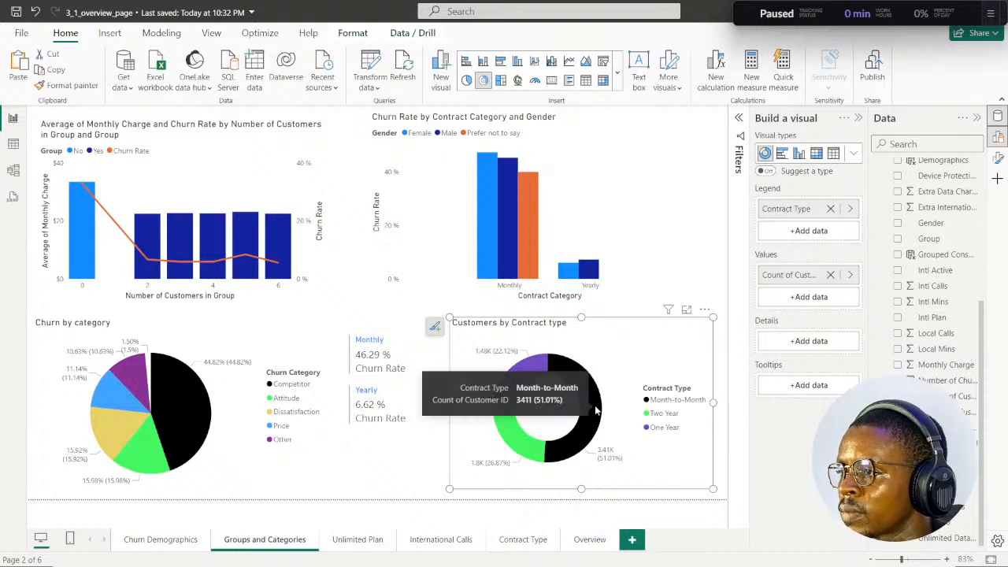
pyautogui.click(850, 276)
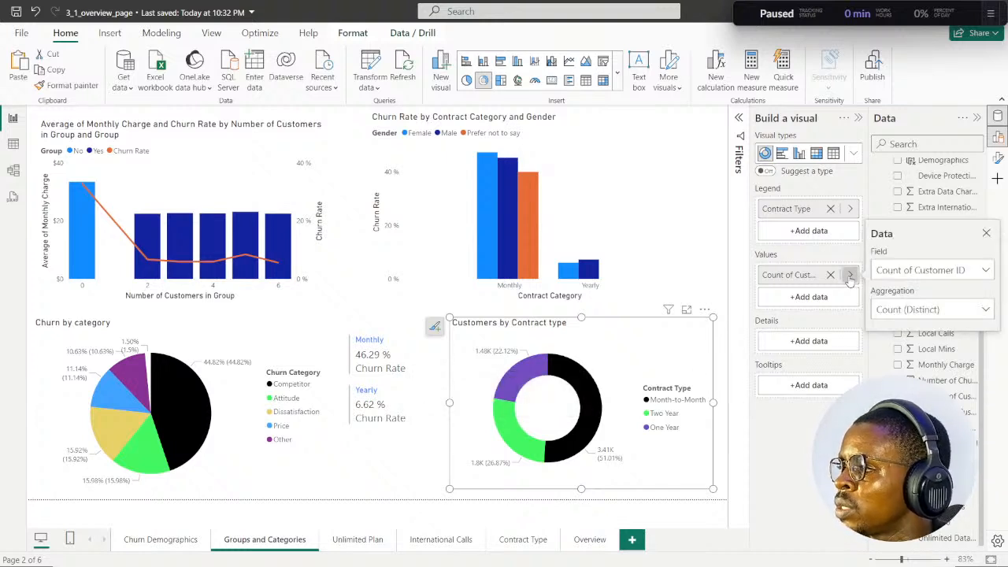
pyautogui.click(988, 311)
pyautogui.click(969, 291)
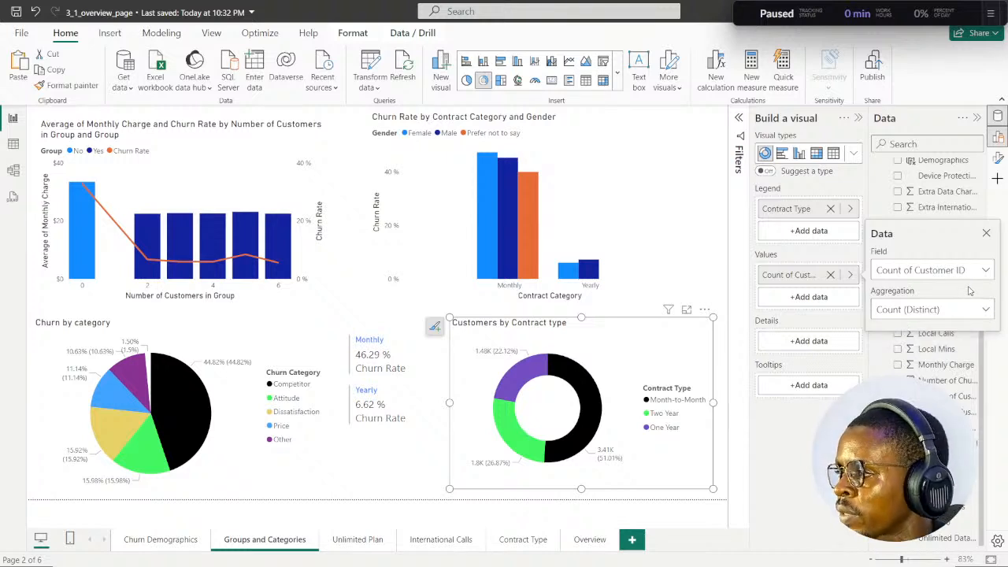
pyautogui.click(850, 211)
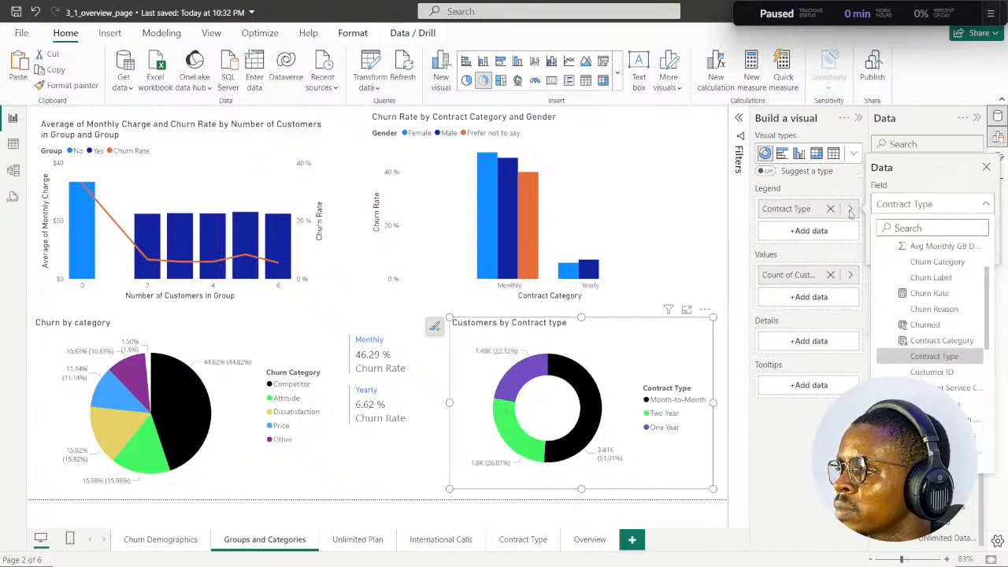
pyautogui.click(791, 253)
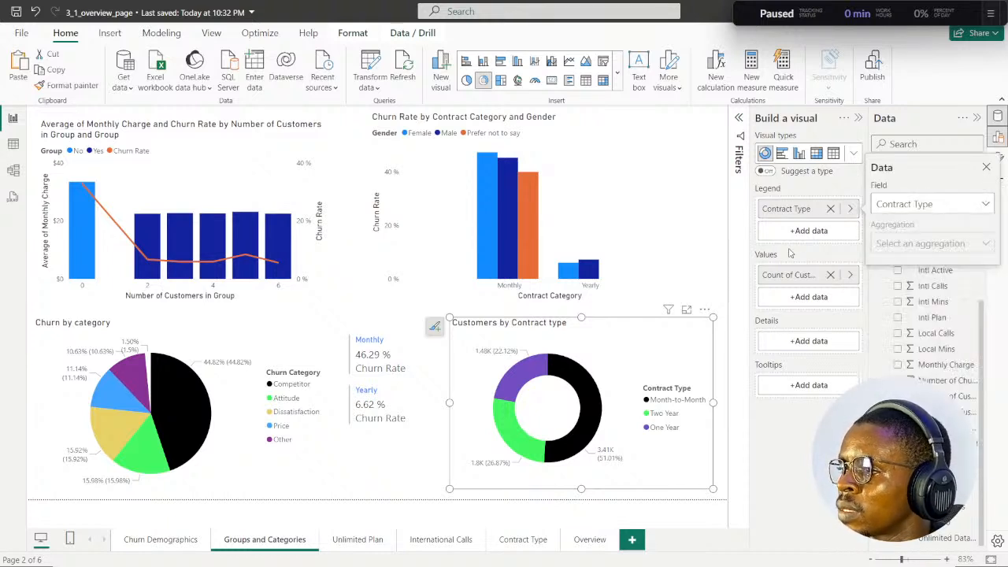
# Examine the legend and values field settings of the Churn by category pie chart, including its available aggregation options.
pyautogui.click(202, 342)
pyautogui.moveTo(230, 336)
pyautogui.mouseDown()
pyautogui.moveTo(231, 321)
pyautogui.moveTo(229, 330)
pyautogui.mouseUp()
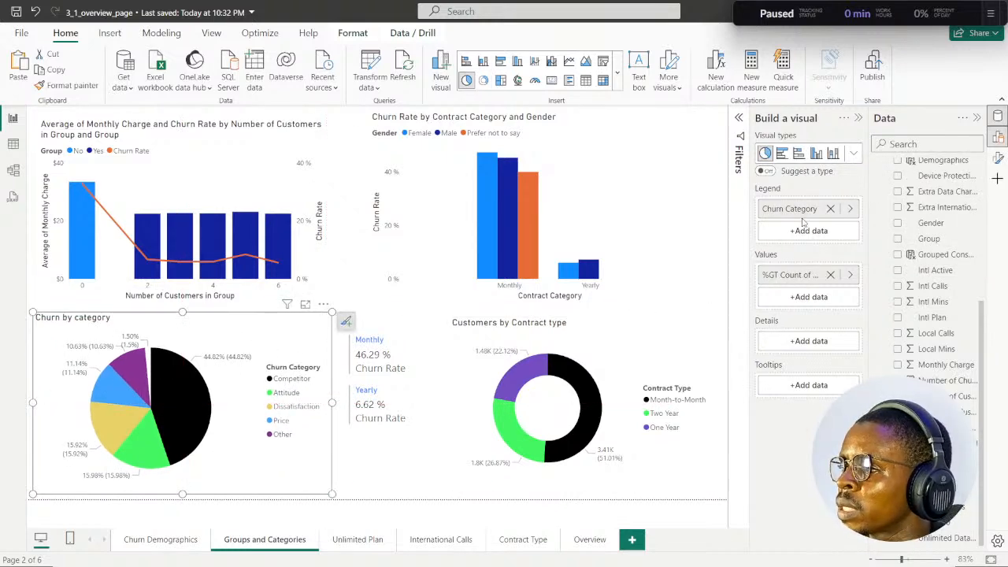
pyautogui.click(850, 208)
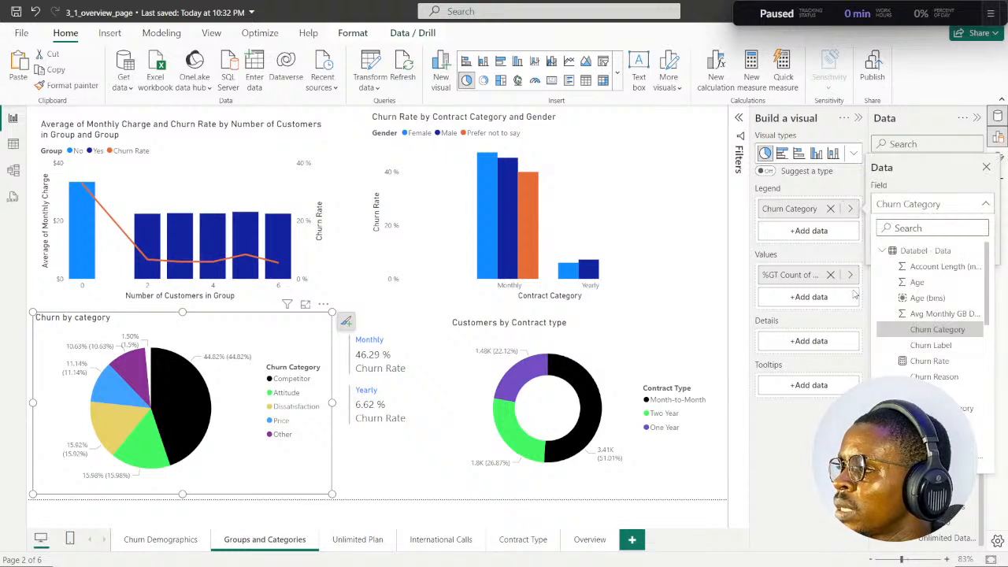
pyautogui.click(831, 254)
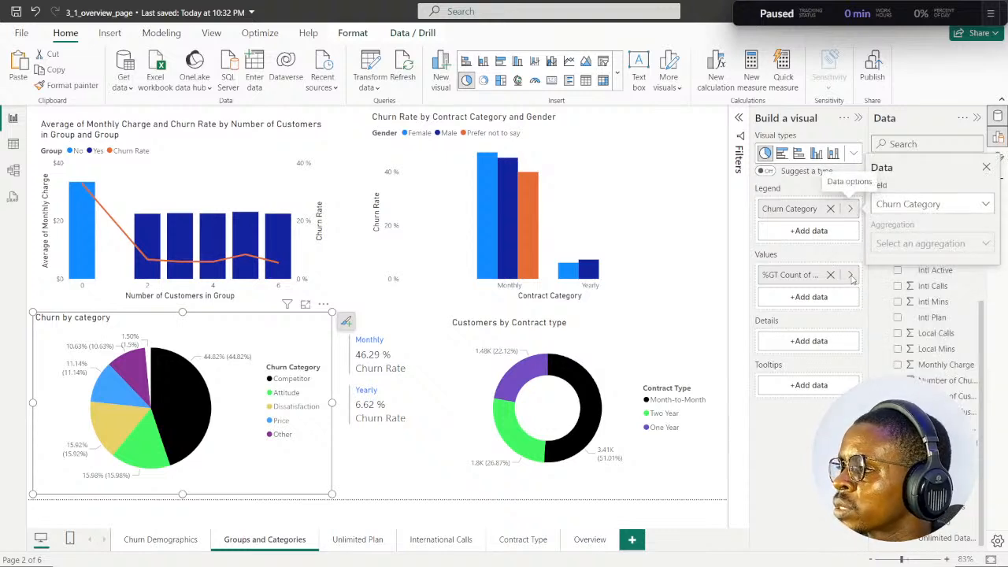
pyautogui.click(851, 276)
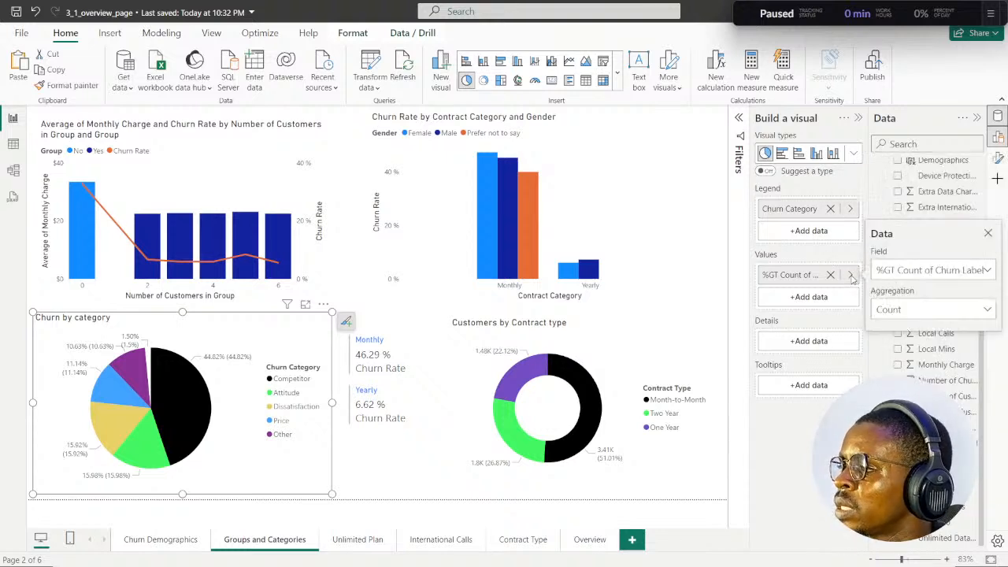
pyautogui.click(989, 271)
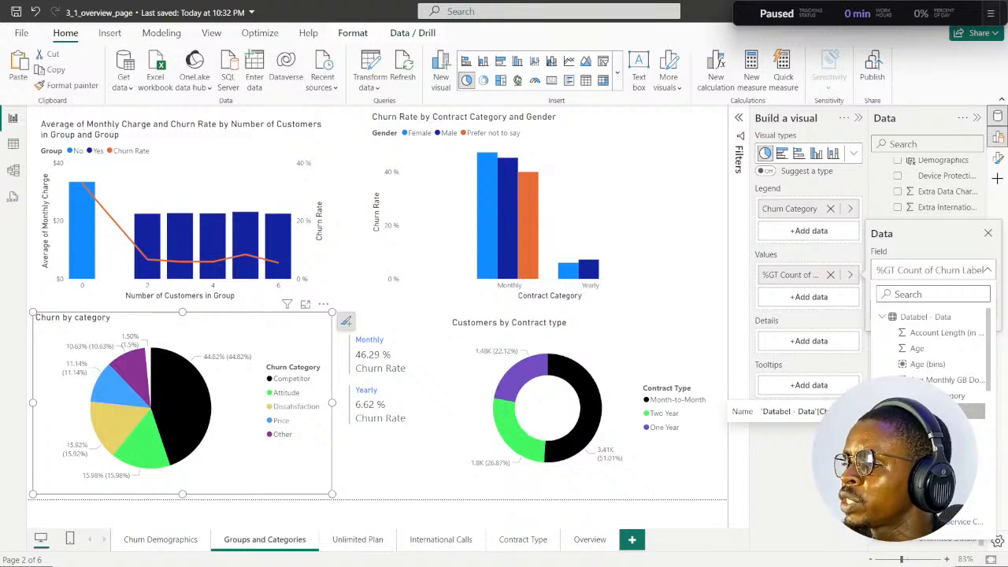
pyautogui.click(854, 276)
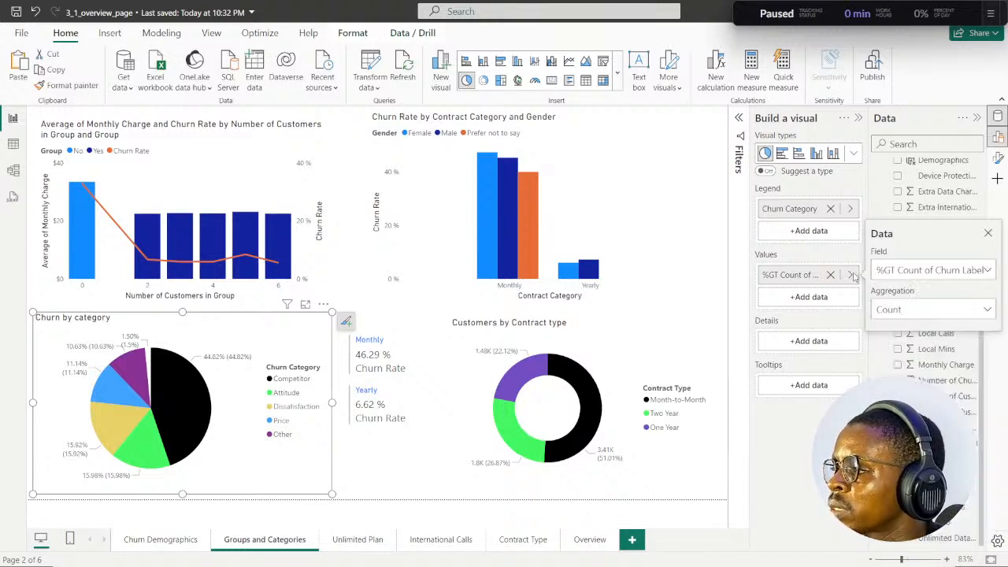
pyautogui.click(989, 312)
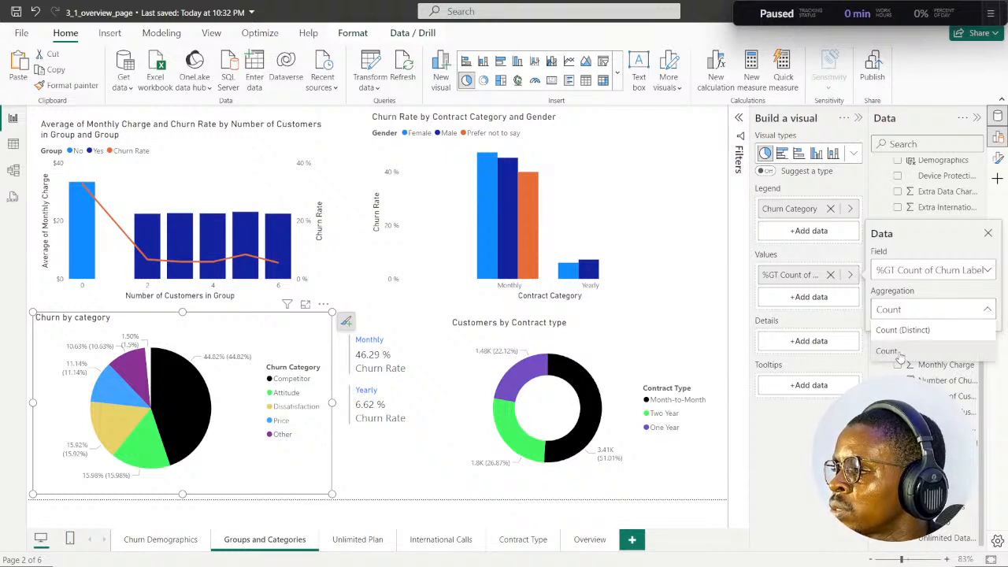
pyautogui.click(820, 257)
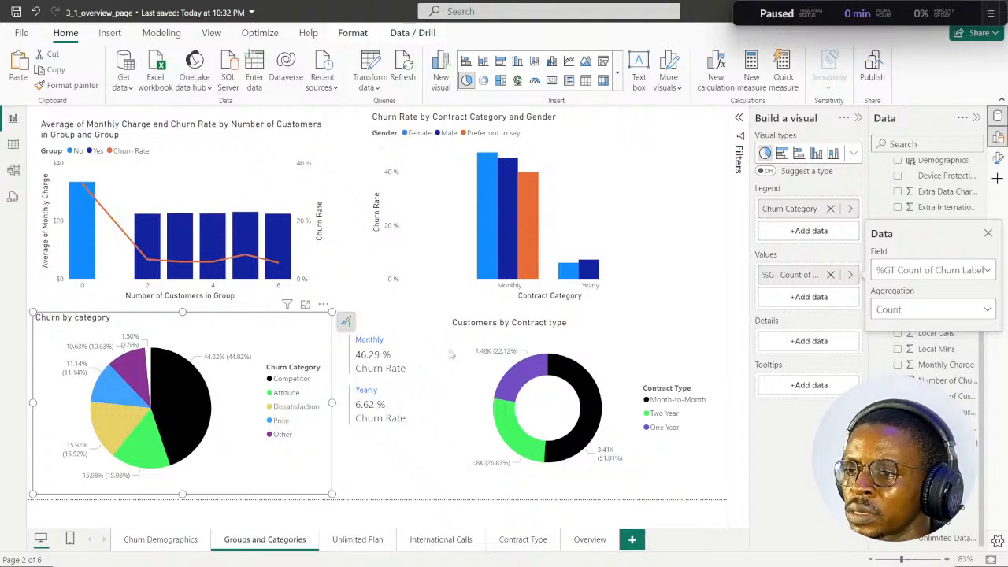
# Copy the Churn by category pie chart and the Customers by Contract type donut chart onto the Overview page.
pyautogui.click(286, 331)
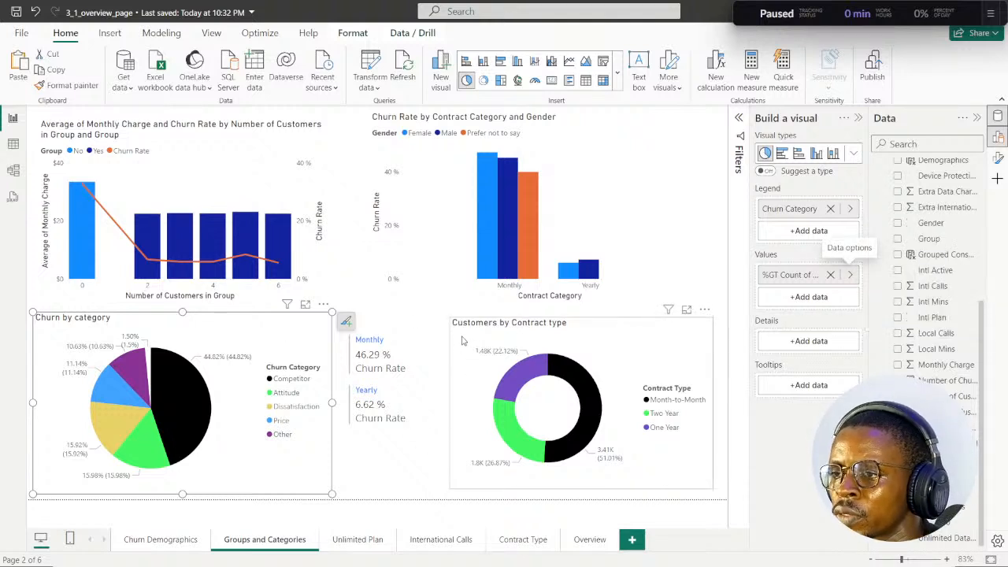
pyautogui.keyDown('ctrl'); pyautogui.click(462, 340); pyautogui.keyUp('ctrl')
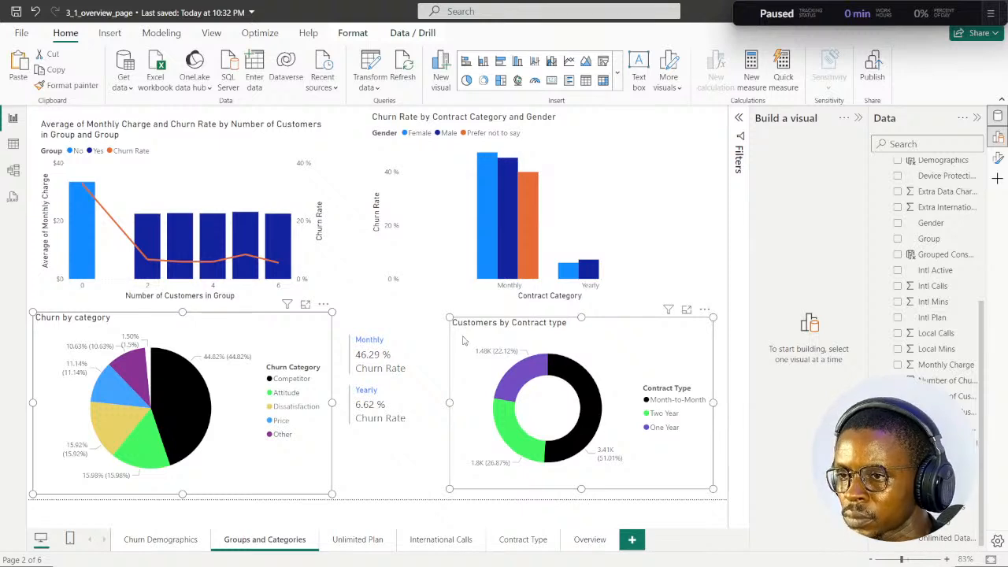
pyautogui.click(591, 541)
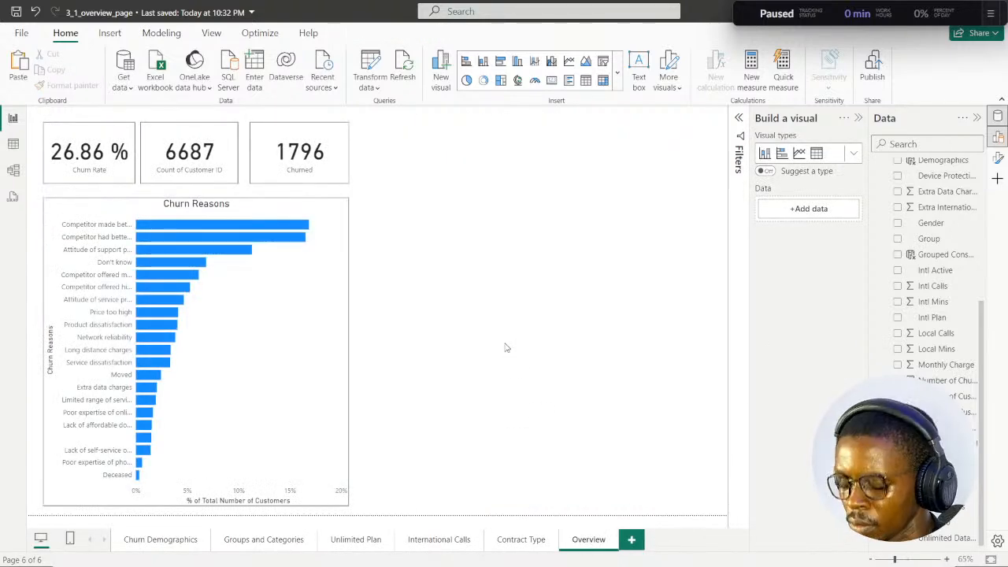
pyautogui.hotkey('ctrl', 'v')
# Move the donut chart to the upper-right area of the Overview page and the pie chart below it, and shrink the pie chart.
pyautogui.moveTo(483, 305); pyautogui.dragTo(638, 172)
pyautogui.click(534, 282)
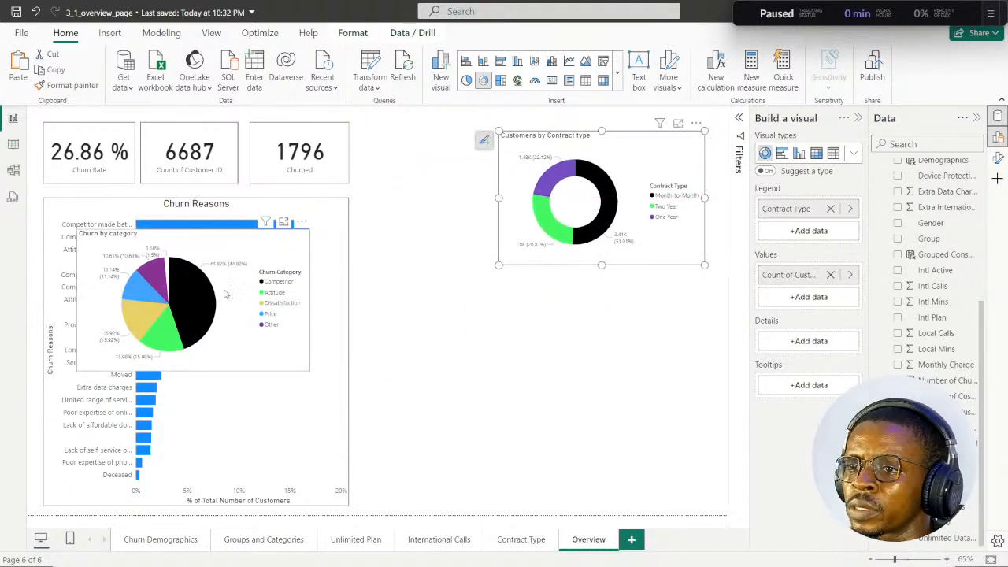
pyautogui.click(239, 251)
pyautogui.moveTo(239, 251); pyautogui.dragTo(540, 308)
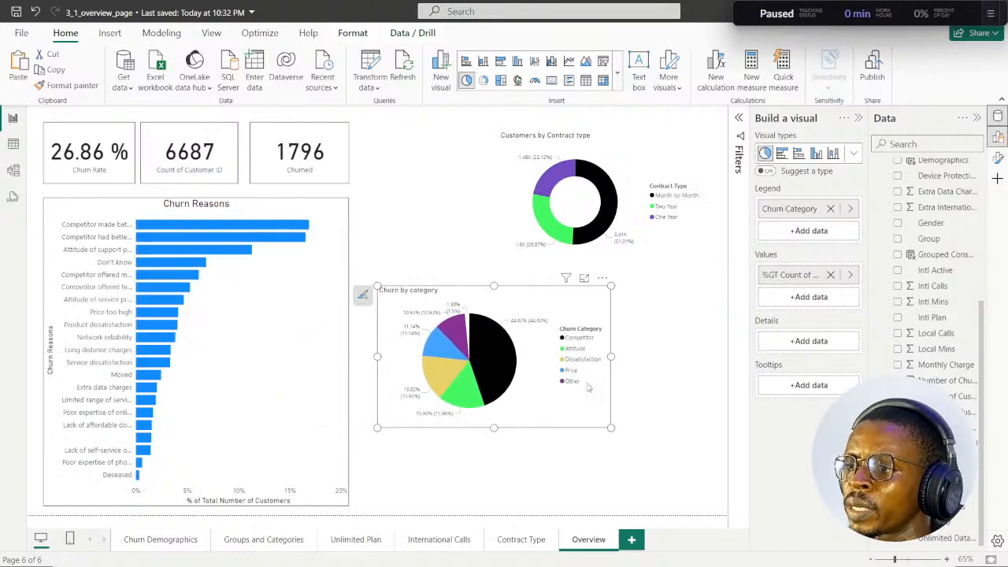
pyautogui.moveTo(611, 430); pyautogui.dragTo(564, 404)
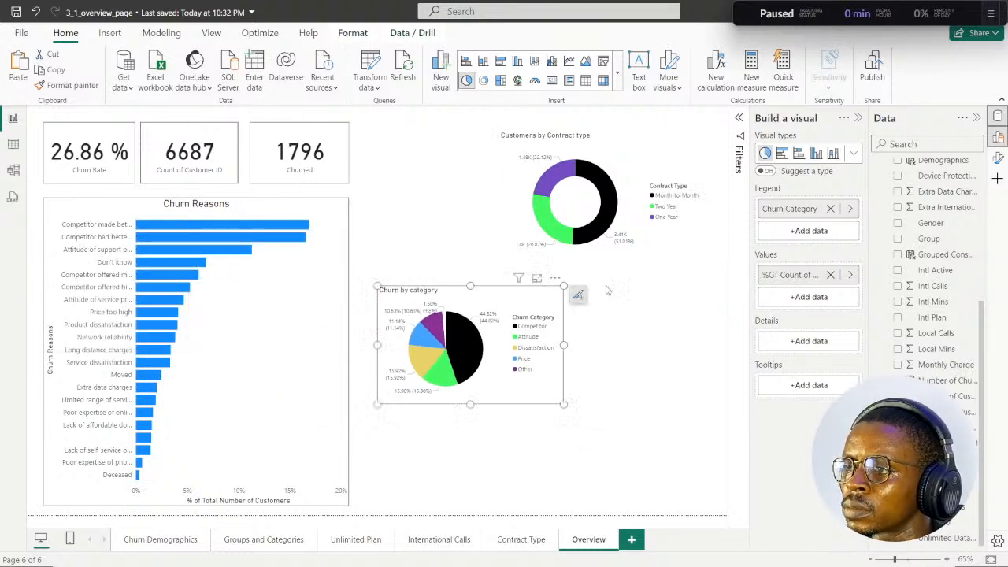
# Shrink the Customers by Contract type donut chart and place the Churn by category pie chart between the Churned card and the donut.
pyautogui.click(511, 240)
pyautogui.moveTo(499, 264); pyautogui.dragTo(538, 245)
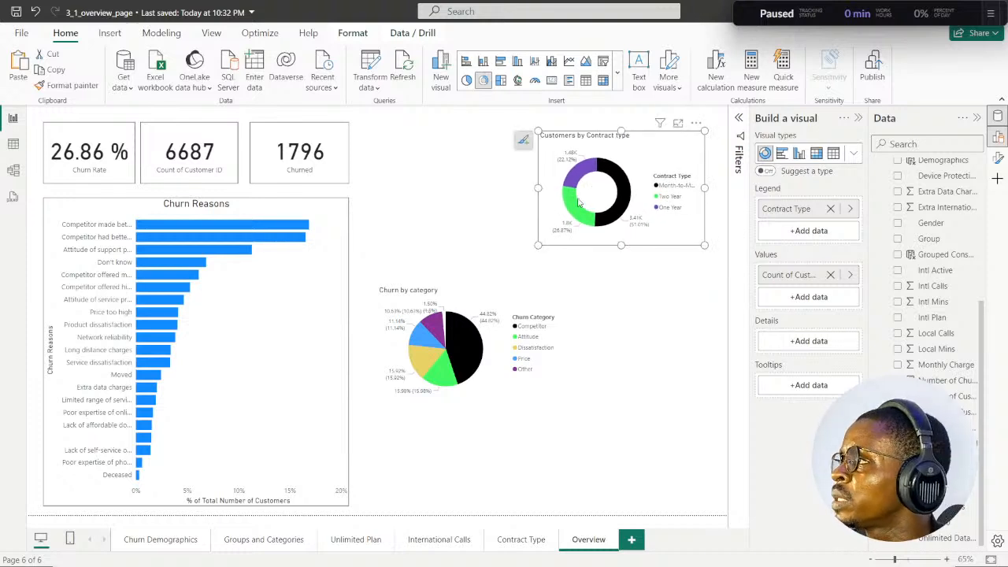
pyautogui.moveTo(479, 298); pyautogui.dragTo(455, 136)
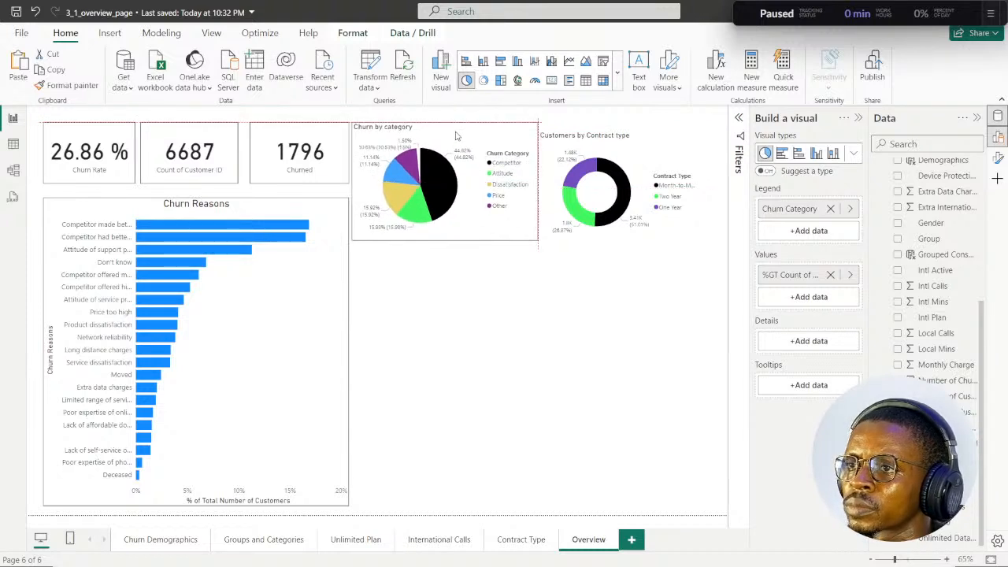
# Try to narrow the Churn Rate, Count of Customer ID and Churned cards together, and undo the resize.
pyautogui.click(124, 181)
pyautogui.keyDown('ctrl'); pyautogui.click(231, 180); pyautogui.keyUp('ctrl')
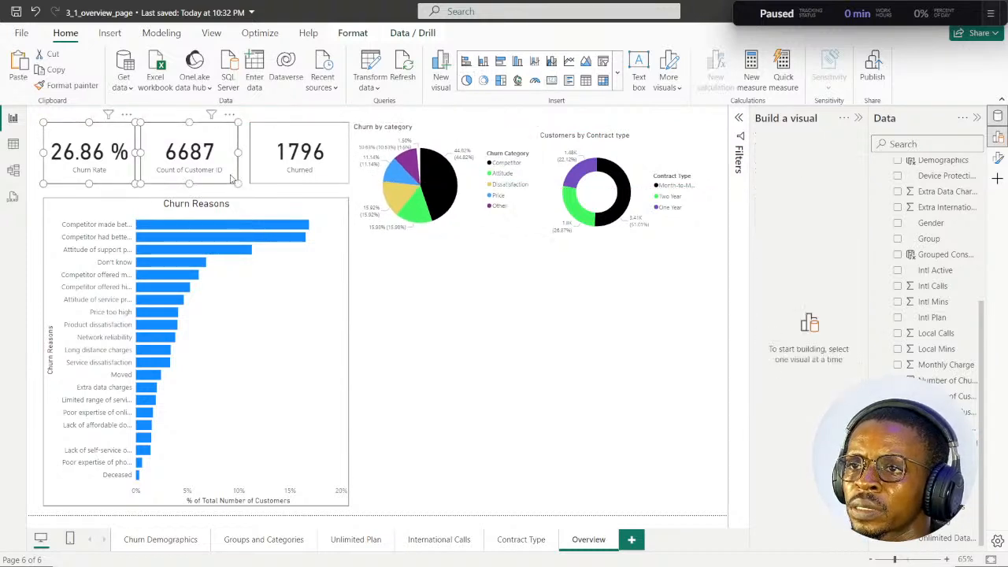
pyautogui.keyDown('ctrl'); pyautogui.click(325, 182); pyautogui.keyUp('ctrl')
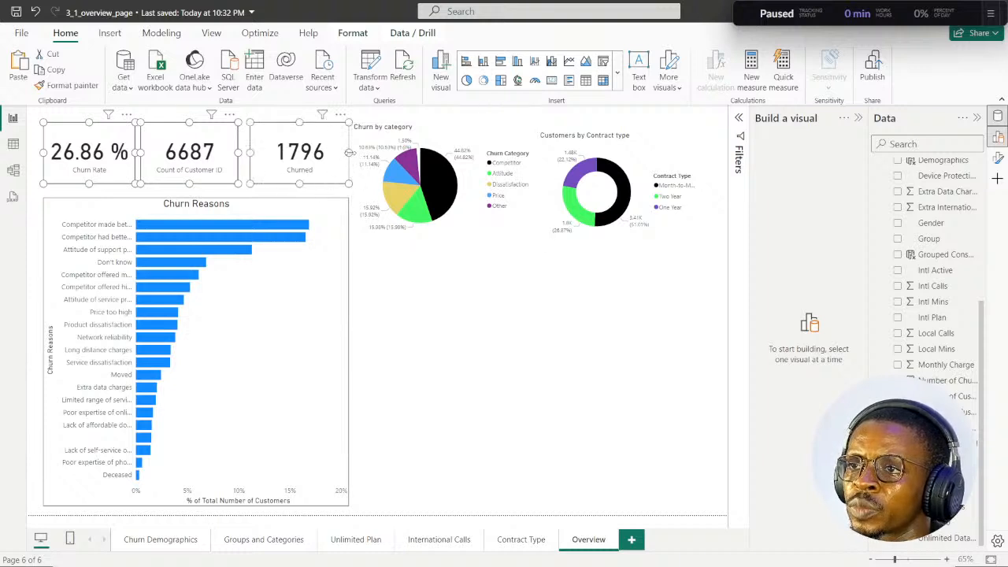
pyautogui.moveTo(350, 152); pyautogui.dragTo(332, 153)
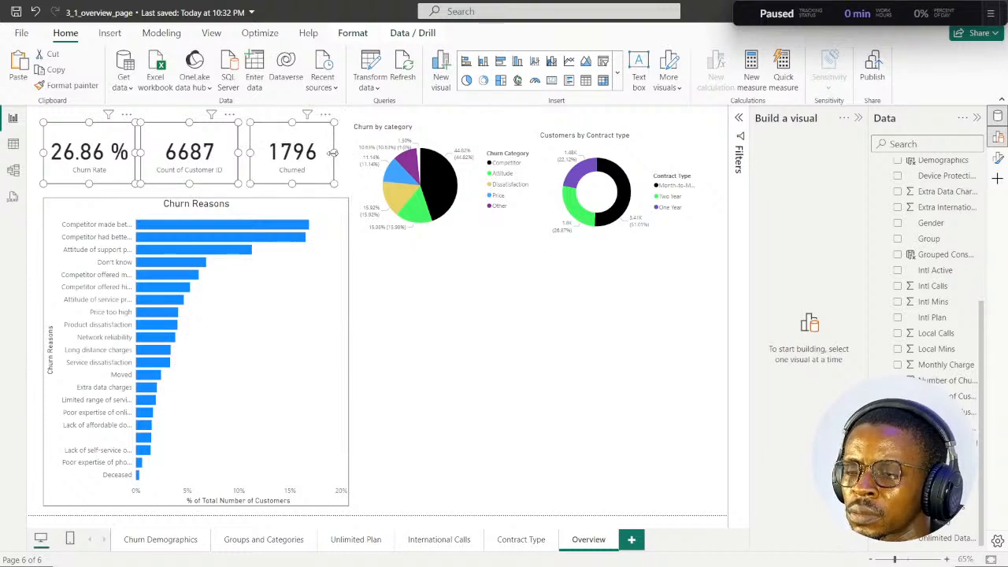
pyautogui.hotkey('ctrl', 'z')
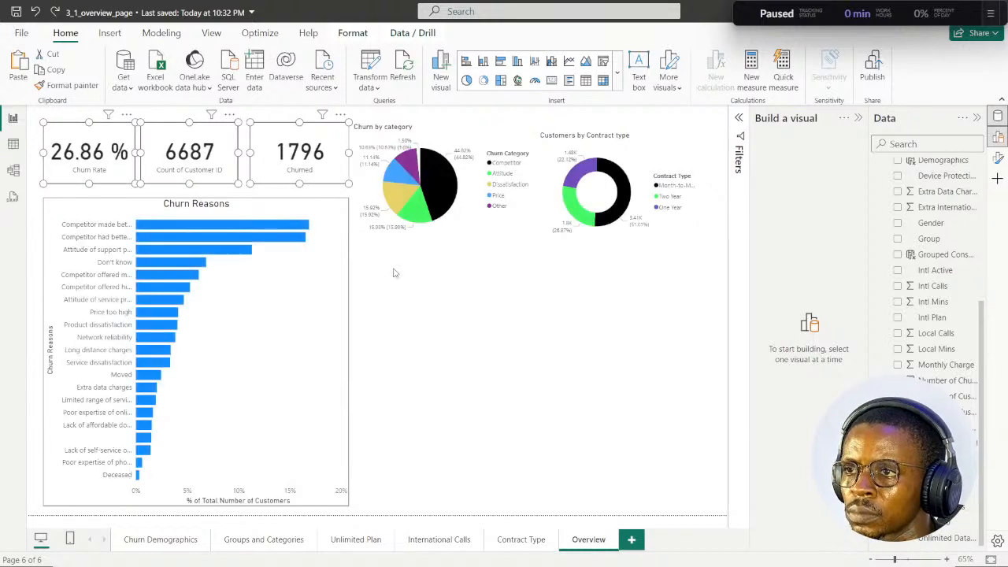
# Reselect the three cards, try to shrink them together from the Churned card's lower-right corner, and undo the resize.
pyautogui.click(396, 273)
pyautogui.click(321, 181)
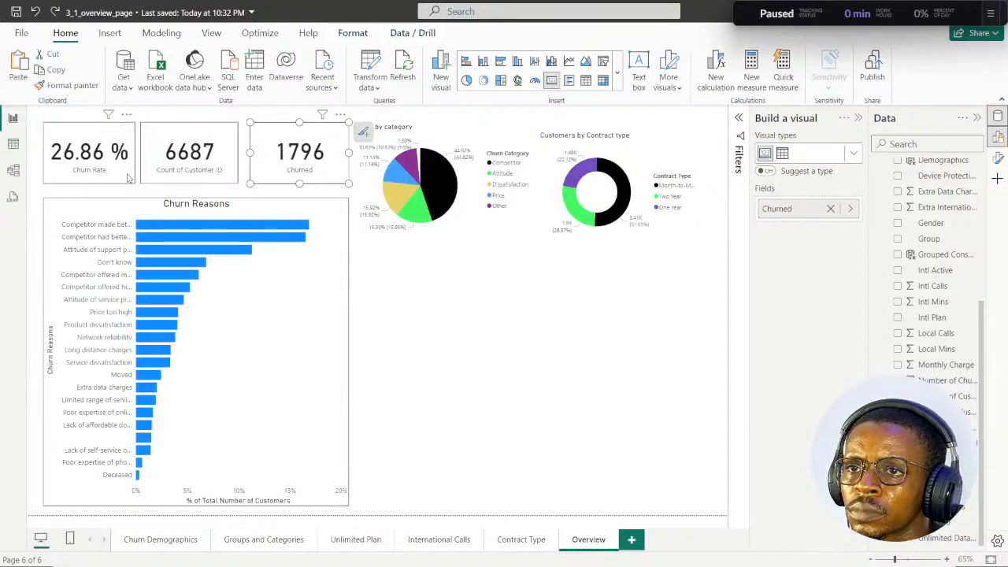
pyautogui.keyDown('ctrl'); pyautogui.click(128, 176); pyautogui.keyUp('ctrl')
pyautogui.keyDown('ctrl'); pyautogui.click(229, 179); pyautogui.keyUp('ctrl')
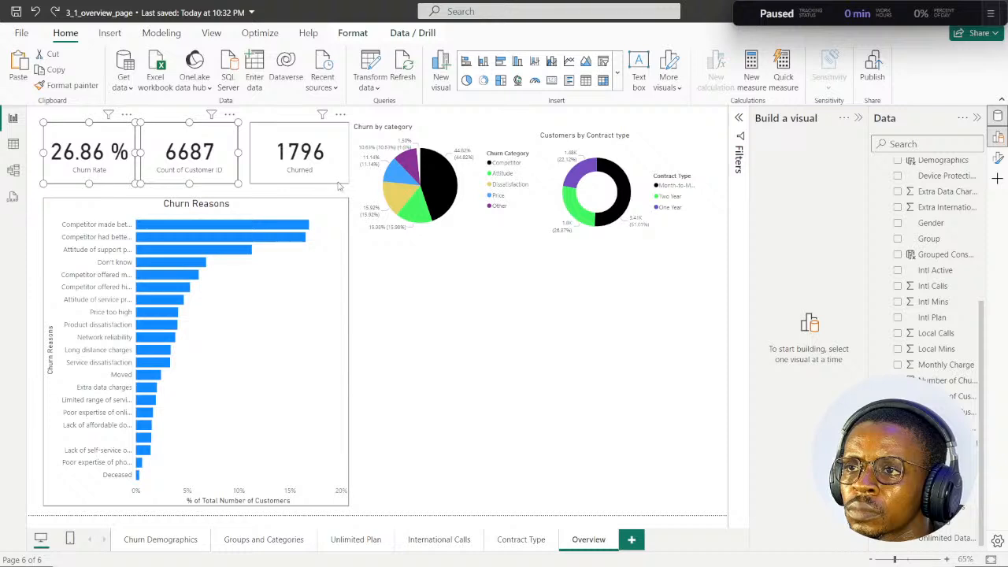
pyautogui.moveTo(346, 183); pyautogui.dragTo(332, 184)
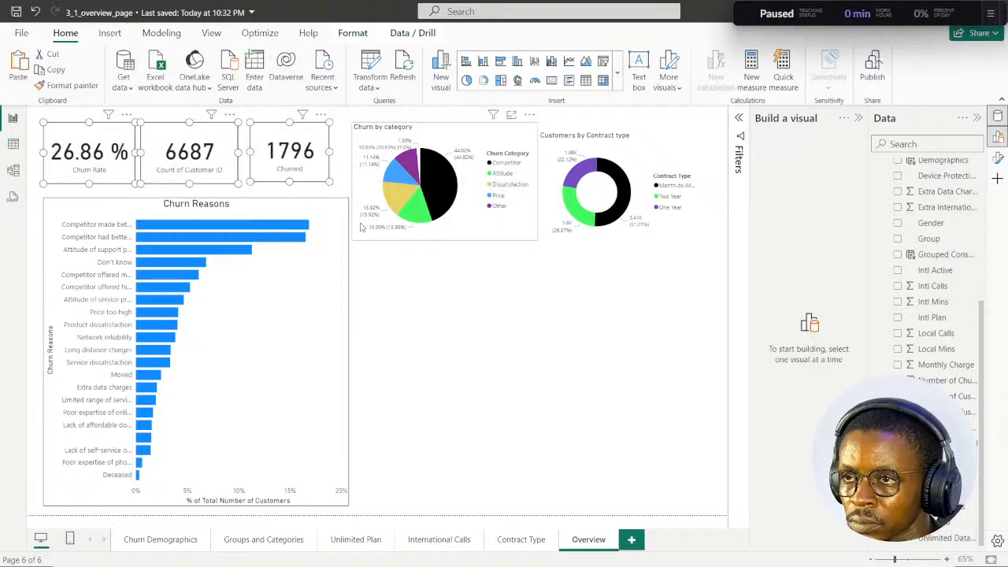
pyautogui.hotkey('ctrl', 'z')
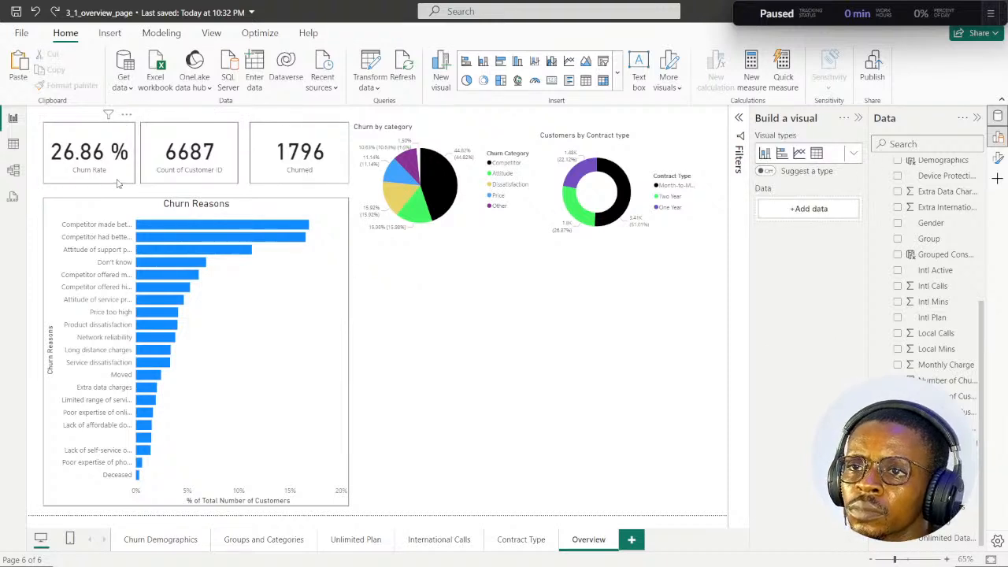
# Shrink the Churn Rate, Count of Customer ID and Churned cards individually to a matching height and place them closely side by side.
pyautogui.click(117, 183)
pyautogui.moveTo(136, 184); pyautogui.dragTo(134, 179)
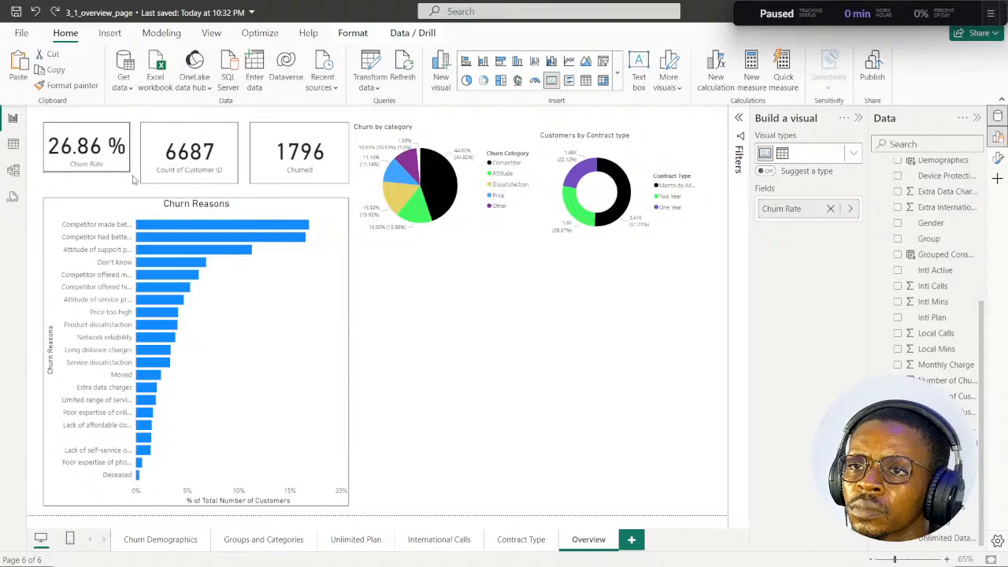
pyautogui.click(211, 186)
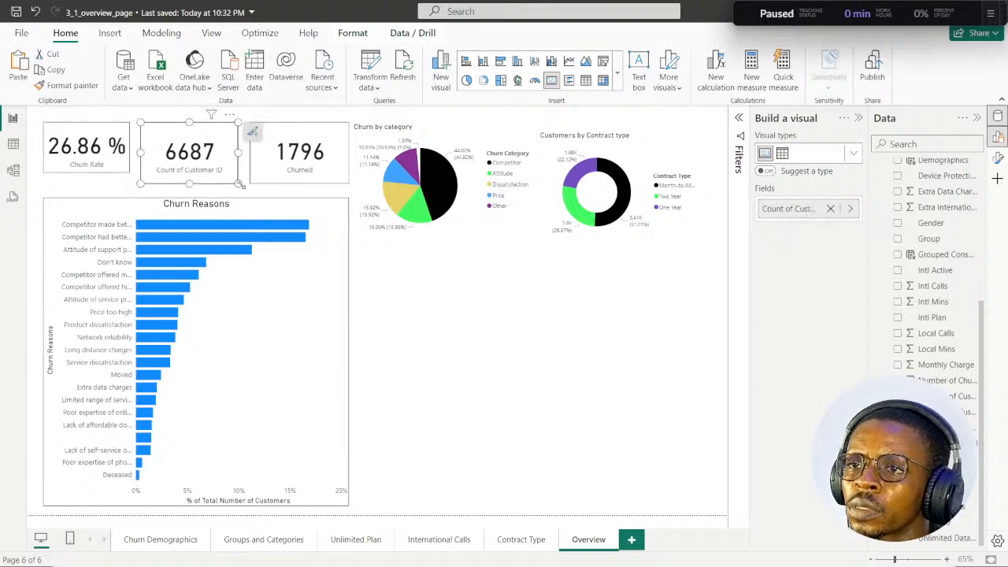
pyautogui.moveTo(240, 184); pyautogui.dragTo(222, 176)
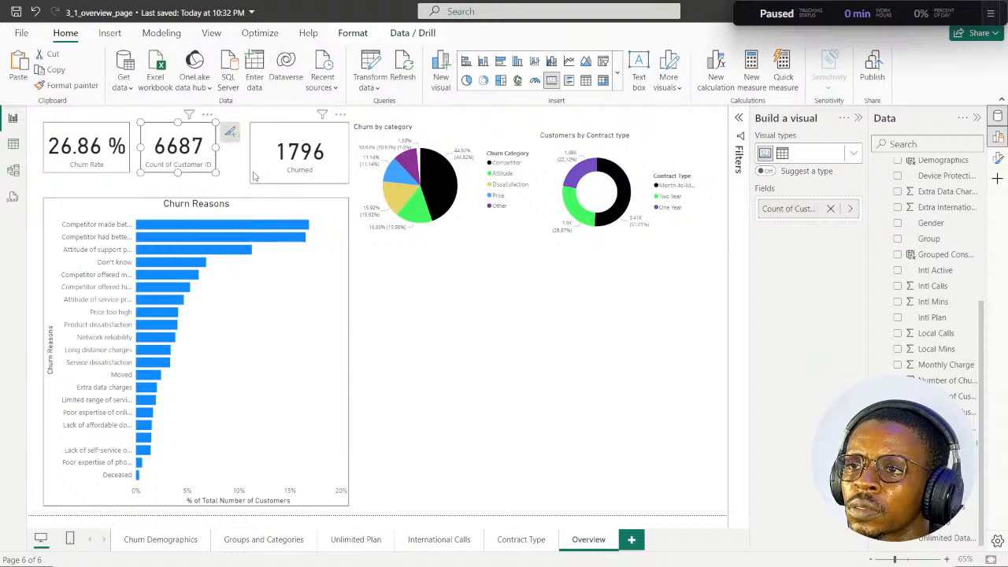
pyautogui.click(255, 176)
pyautogui.moveTo(347, 184); pyautogui.dragTo(292, 171)
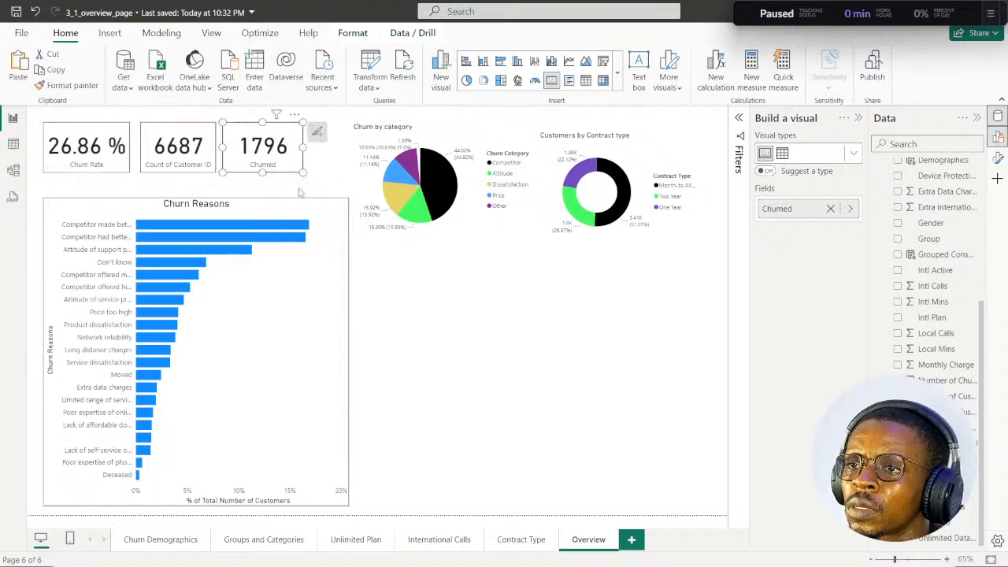
# Narrow the Churn Reasons bar chart to the width of the card row and fit it between the cards and the page's lower edge.
pyautogui.click(335, 236)
pyautogui.moveTo(354, 514); pyautogui.dragTo(308, 484)
pyautogui.moveTo(267, 430); pyautogui.dragTo(267, 421)
pyautogui.moveTo(303, 459); pyautogui.dragTo(304, 507)
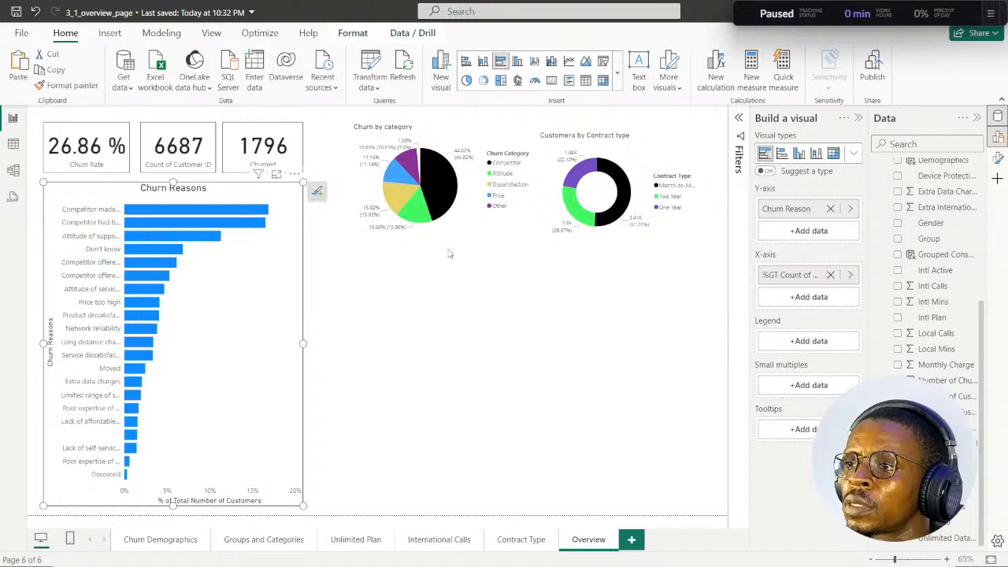
# Move the Churn by category pie beside the Churned card, align and widen the Customers by Contract type donut, and slightly shrink the pie.
pyautogui.moveTo(467, 231); pyautogui.dragTo(430, 230)
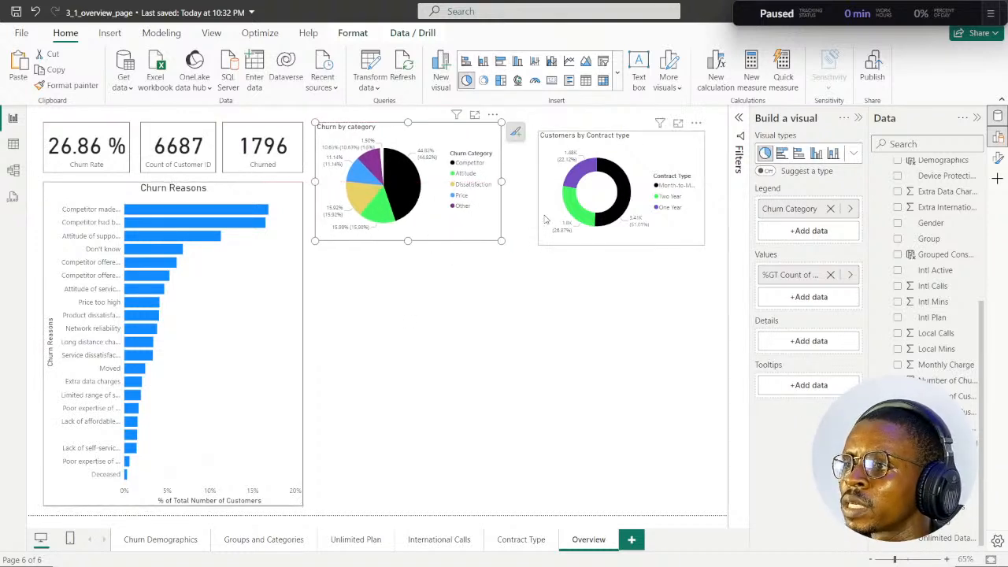
pyautogui.moveTo(546, 225); pyautogui.dragTo(526, 216)
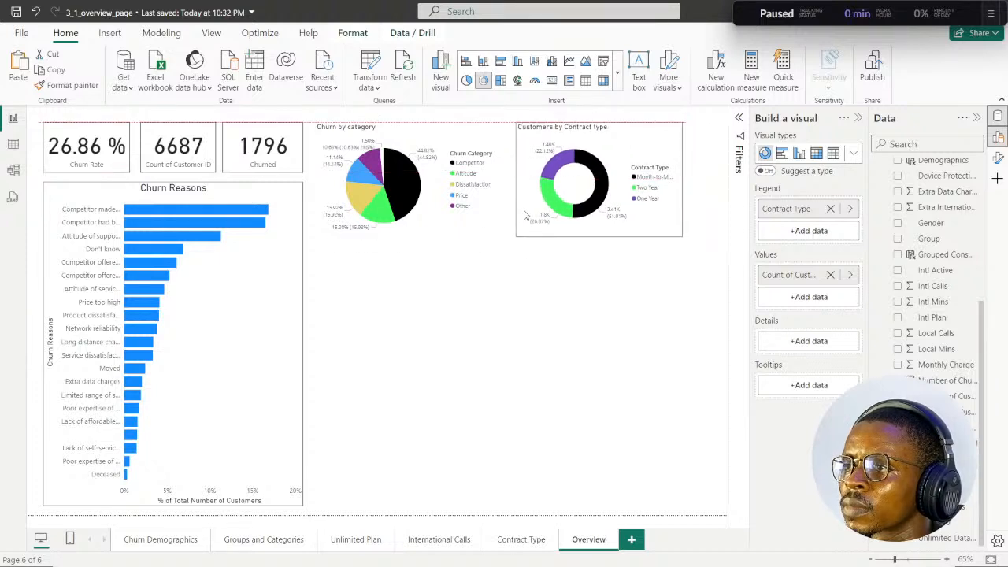
pyautogui.moveTo(684, 237); pyautogui.dragTo(720, 240)
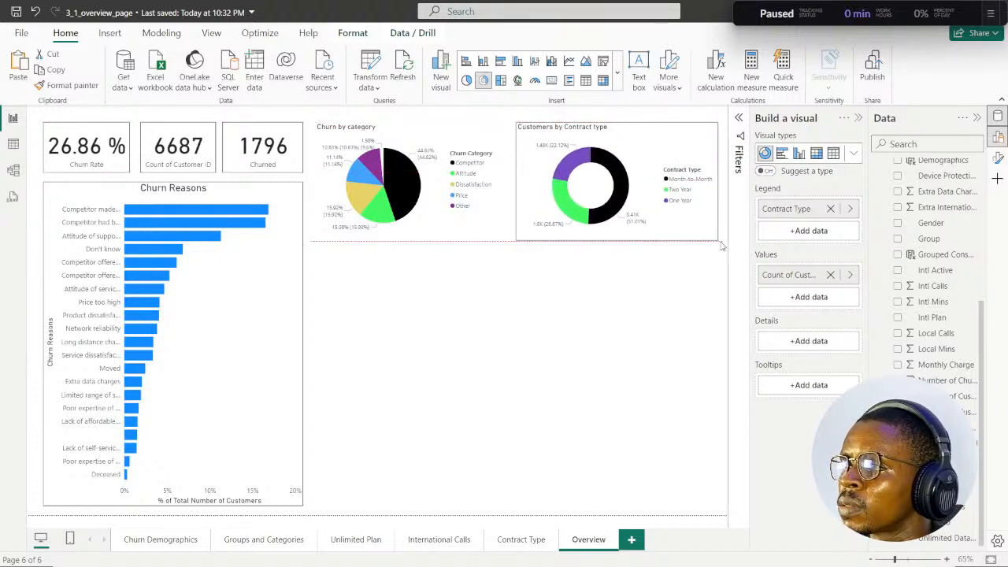
pyautogui.click(490, 231)
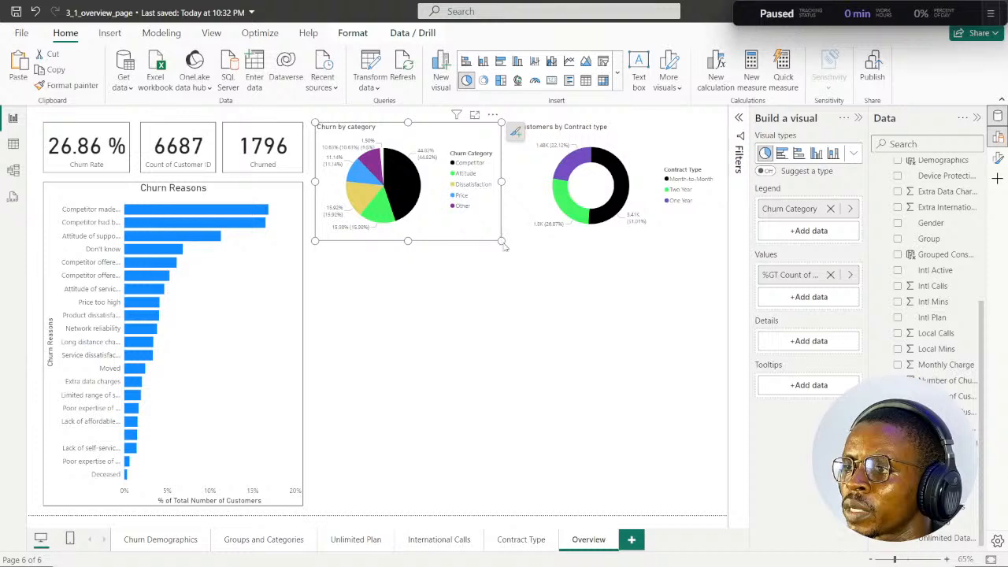
pyautogui.moveTo(504, 247)
pyautogui.mouseDown()
pyautogui.moveTo(500, 228)
pyautogui.moveTo(506, 248)
pyautogui.moveTo(498, 242)
pyautogui.mouseUp()
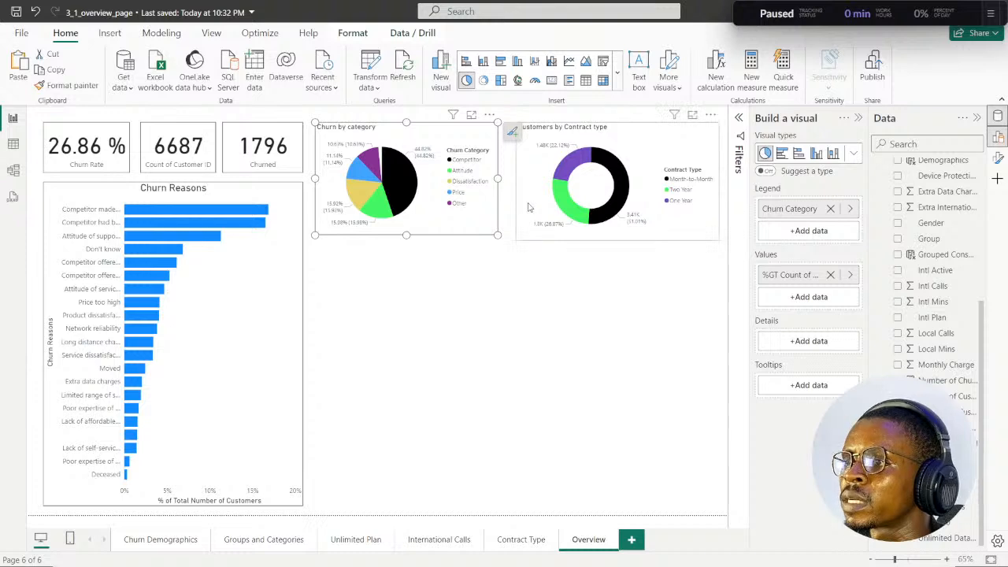
# Match the Customers by Contract type donut's height to the Churn by category pie and tighten the spacing between the two charts.
pyautogui.click(522, 238)
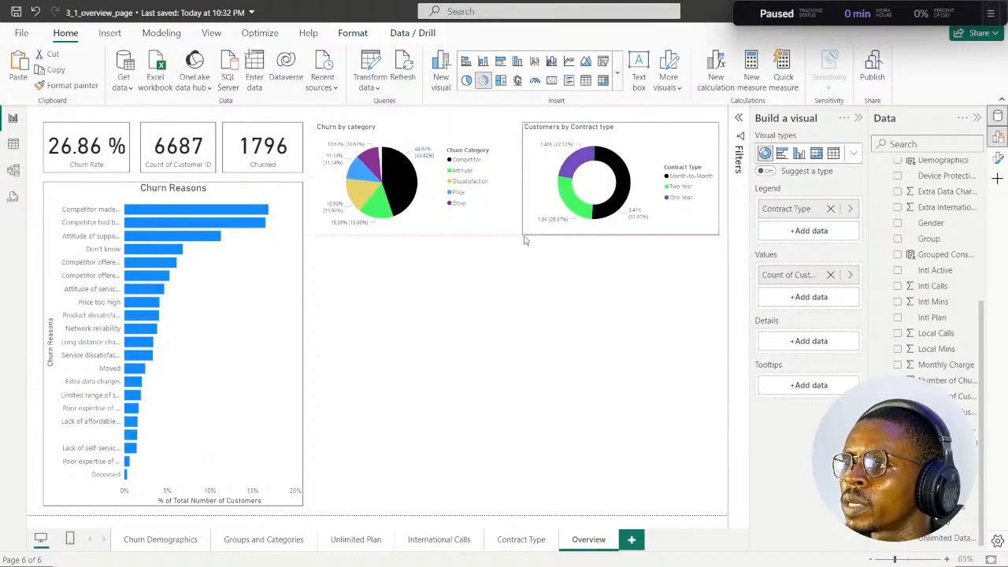
pyautogui.moveTo(528, 201); pyautogui.dragTo(529, 202)
pyautogui.moveTo(439, 231); pyautogui.dragTo(437, 230)
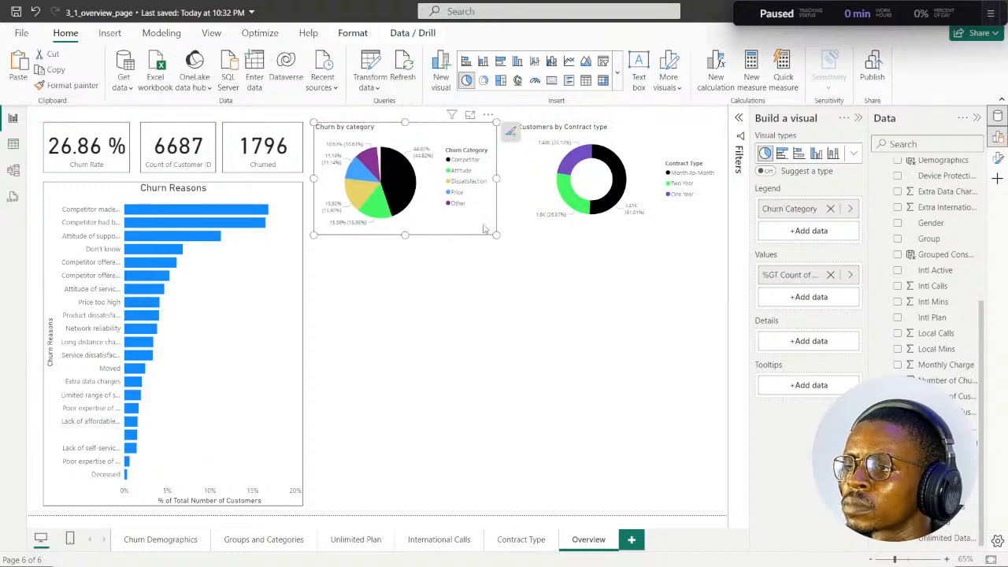
pyautogui.moveTo(522, 222); pyautogui.dragTo(509, 241)
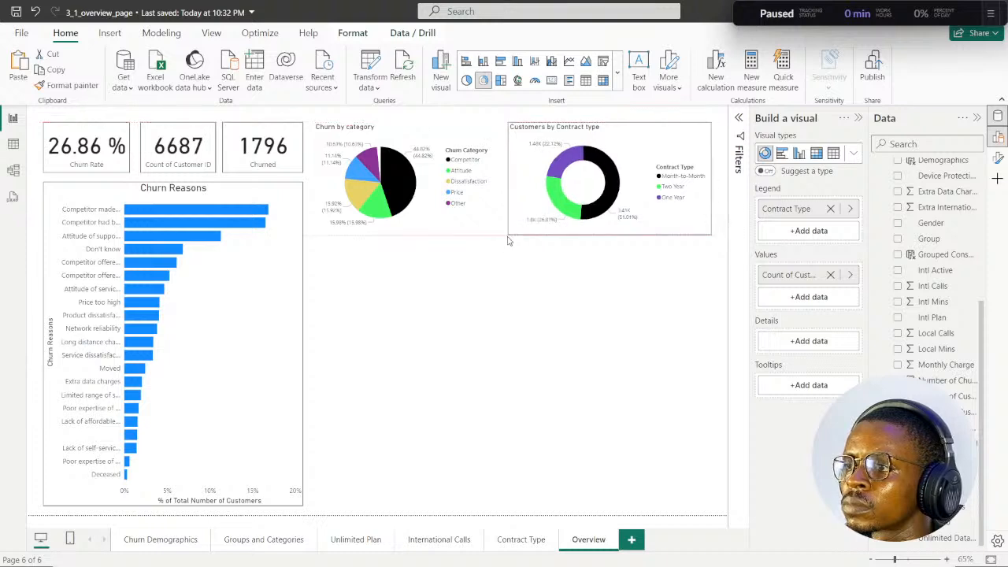
pyautogui.click(461, 274)
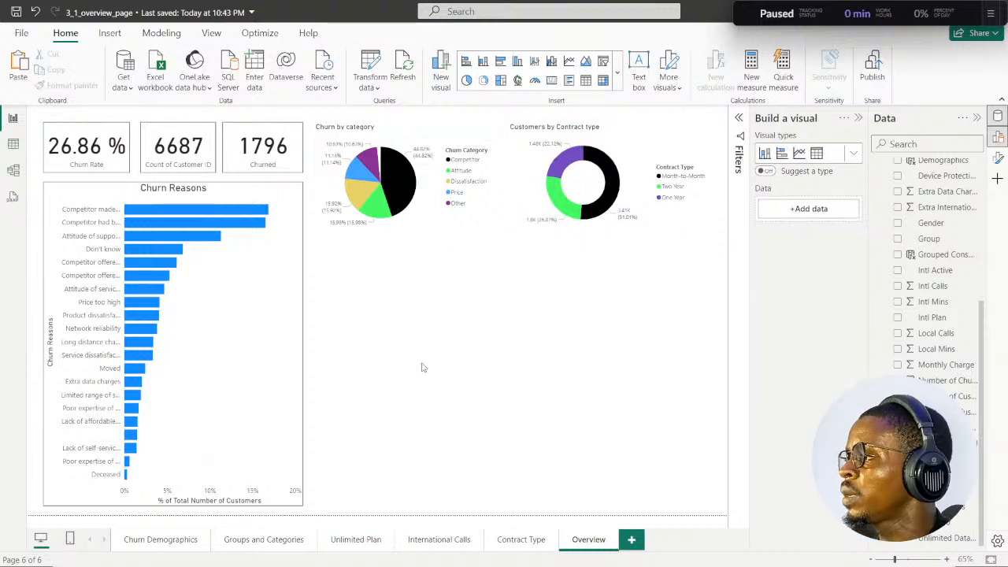
# Reread instruction 4 of the DataCamp exercise in Chrome and compare it with the churn category chart on the Overview page.
pyautogui.moveTo(514, 556)
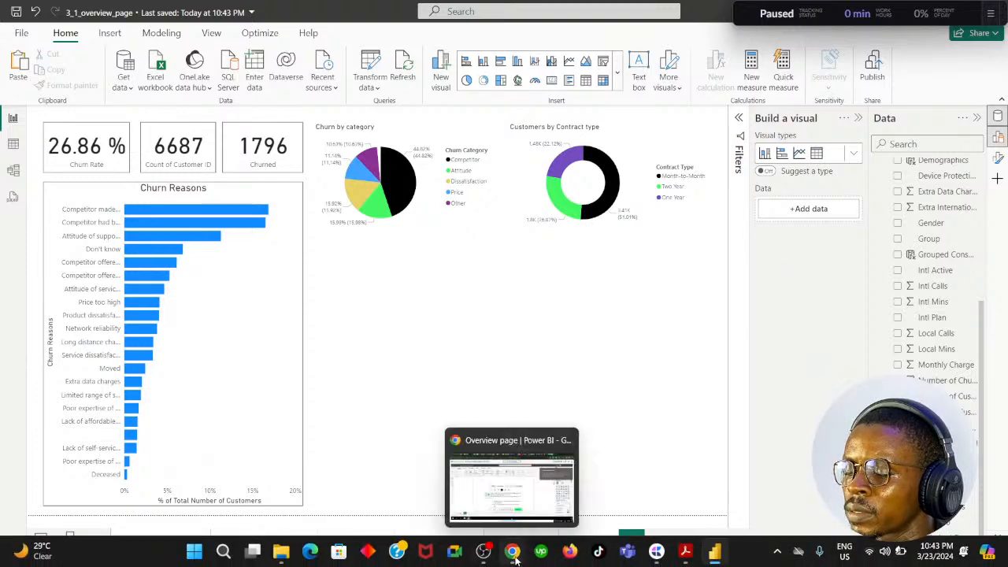
pyautogui.click(508, 484)
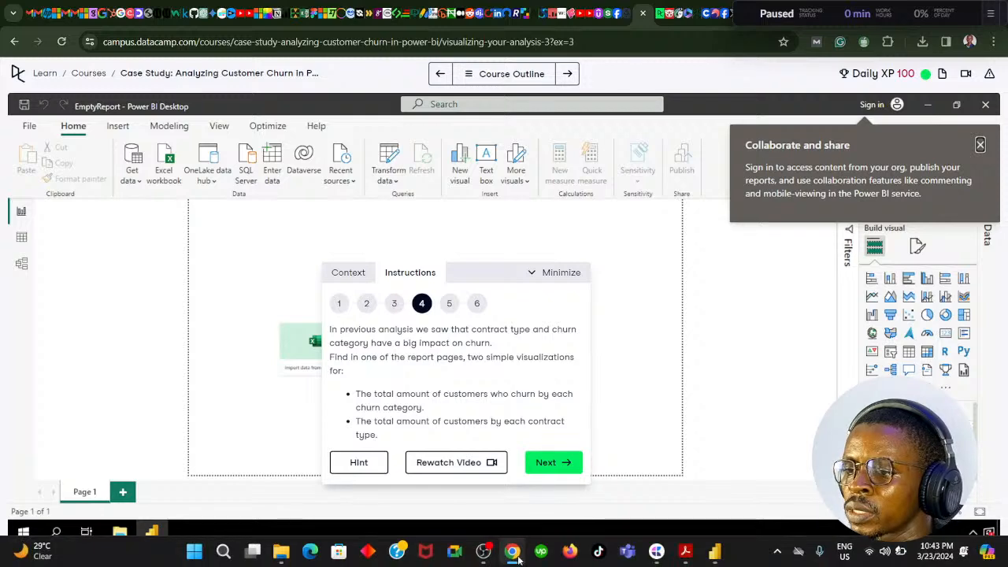
pyautogui.click(513, 553)
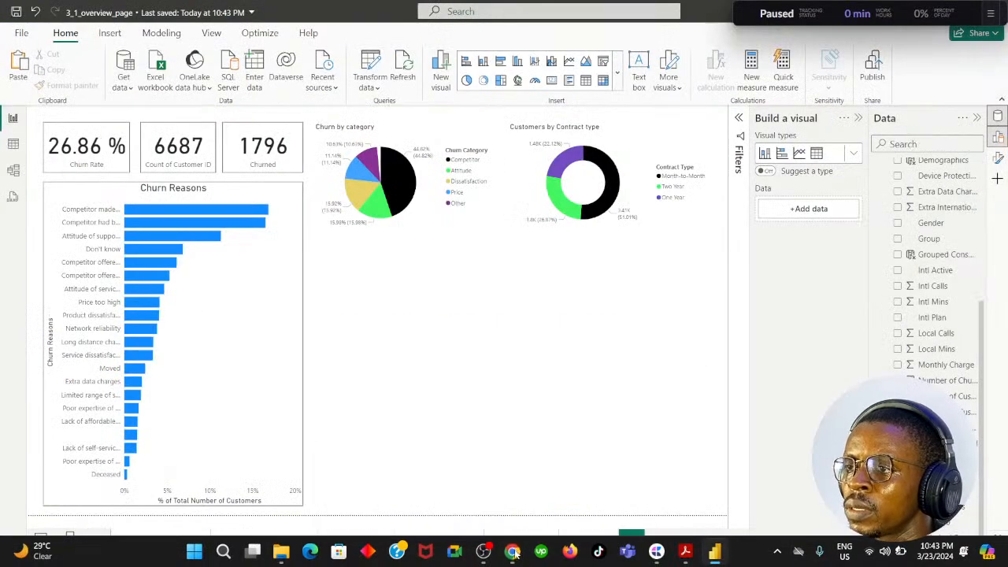
pyautogui.click(468, 221)
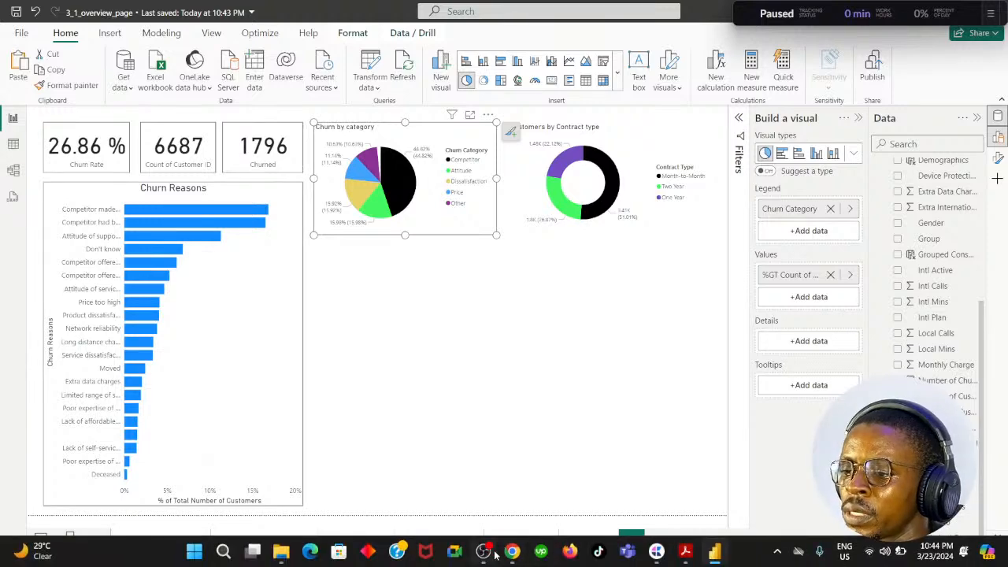
pyautogui.click(511, 556)
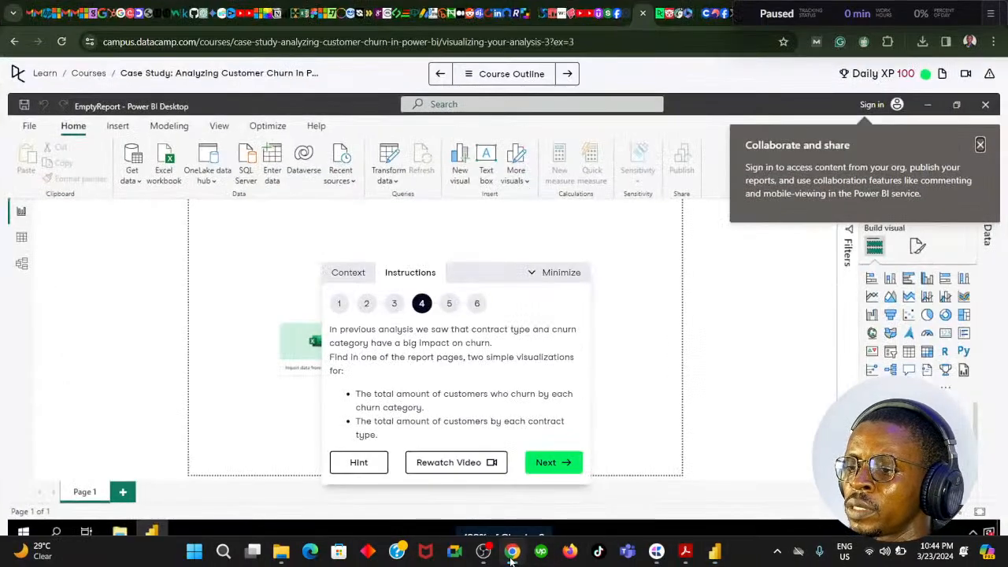
pyautogui.click(511, 557)
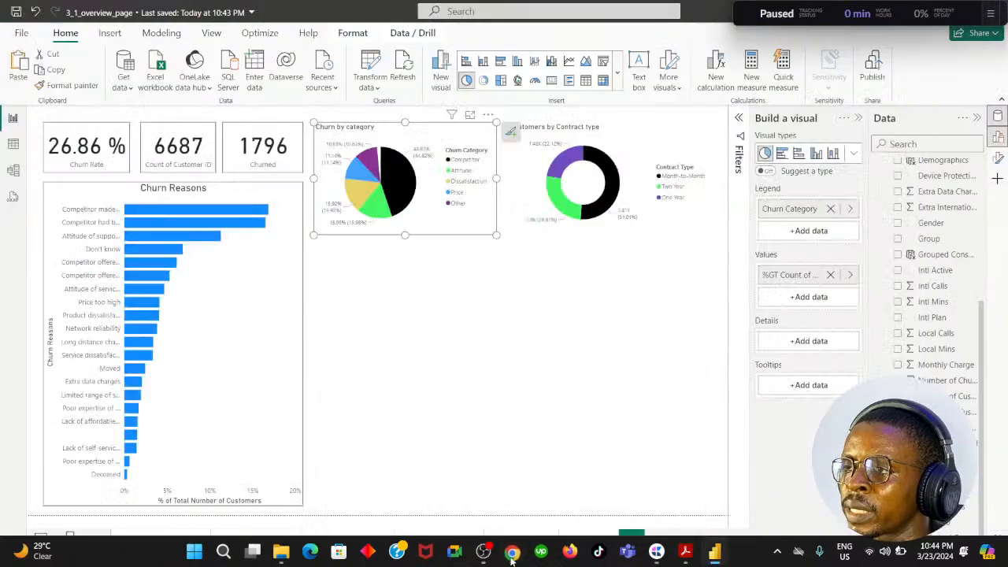
# Check the contract type donut, advance the DataCamp exercise to instruction 5, and return to the Power BI report.
pyautogui.click(524, 132)
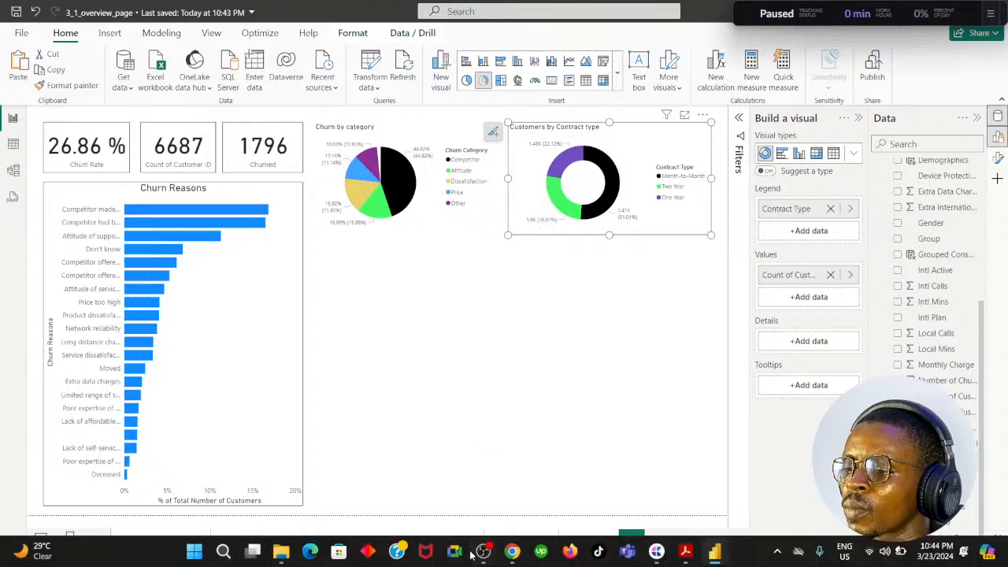
pyautogui.click(511, 556)
pyautogui.click(542, 470)
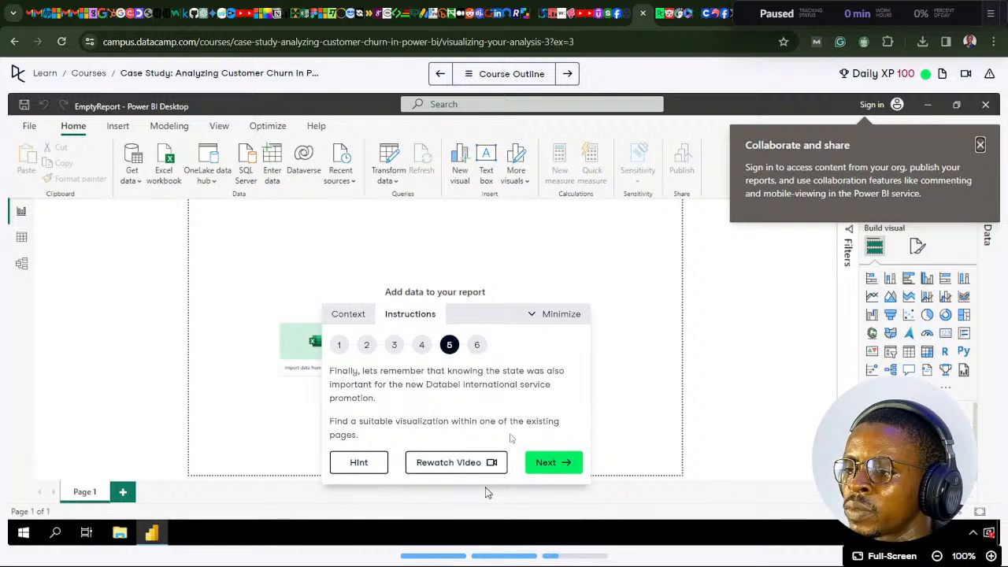
pyautogui.click(511, 554)
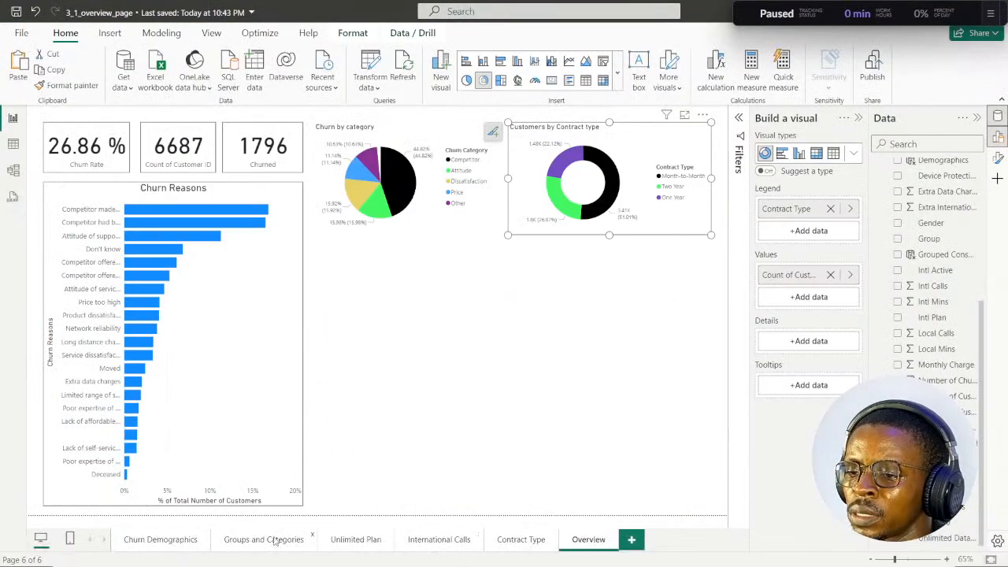
# Find the Churn Rate by State map on the International Calls page and examine its bubbles over the United States.
pyautogui.click(274, 550)
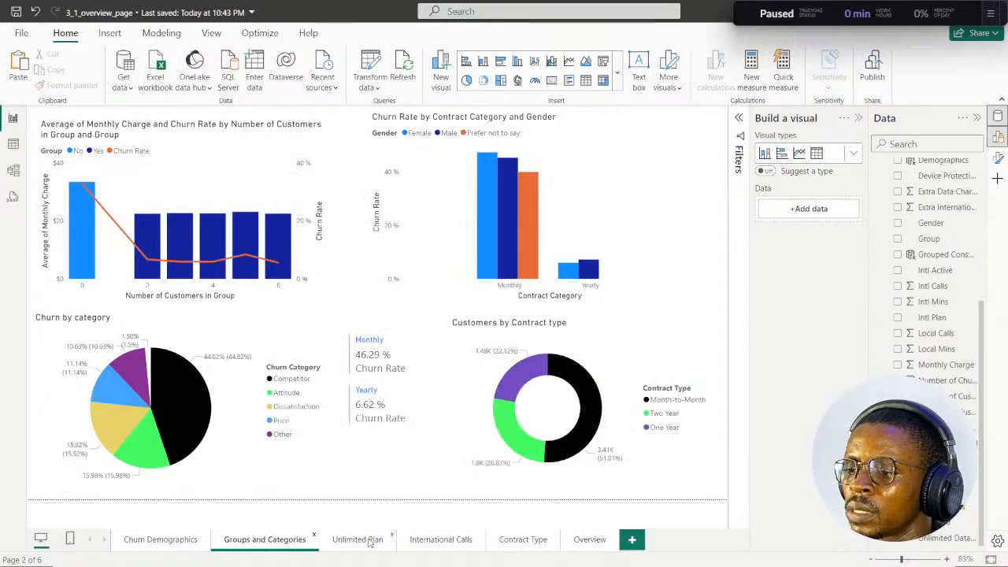
pyautogui.click(456, 542)
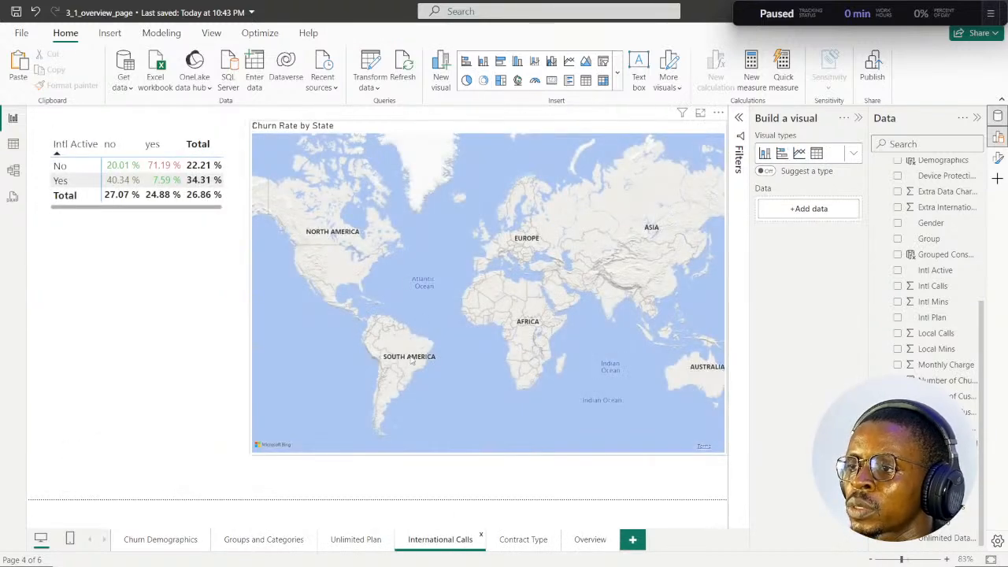
pyautogui.scroll(2, 480, 319)
pyautogui.moveTo(357, 282); pyautogui.dragTo(577, 334)
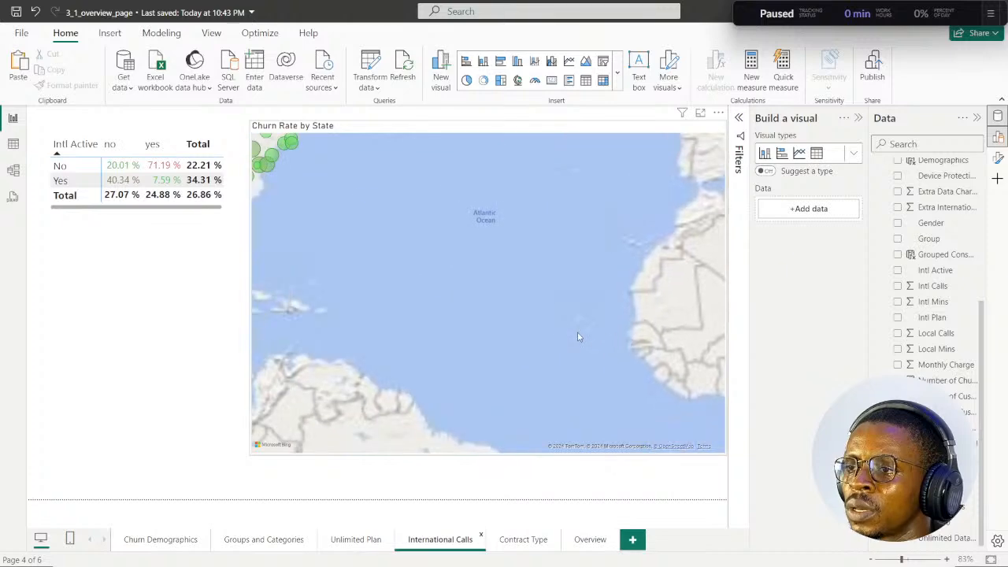
pyautogui.scroll(1, 368, 328)
pyautogui.scroll(-5, 378, 323)
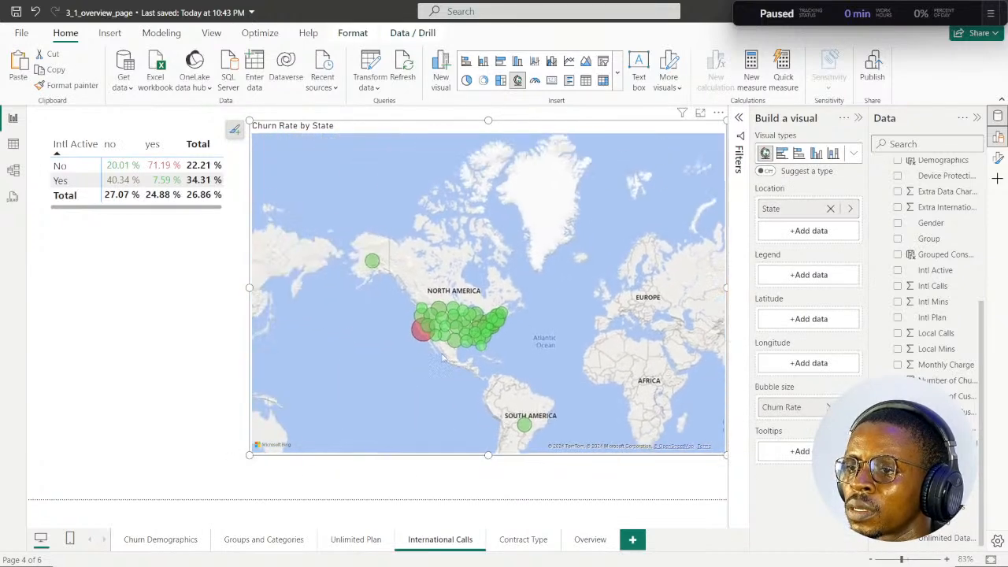
pyautogui.scroll(2, 466, 341)
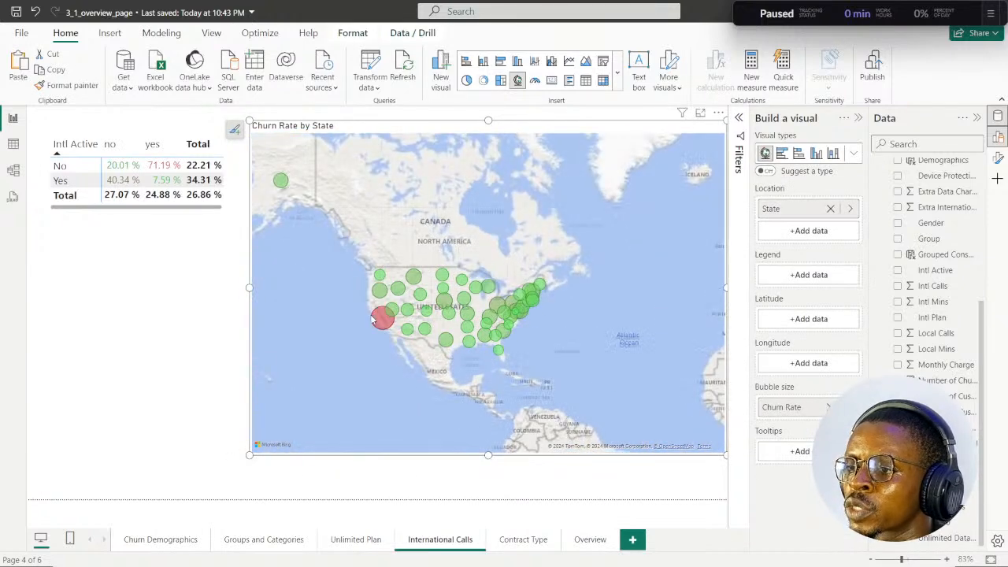
pyautogui.moveTo(382, 332)
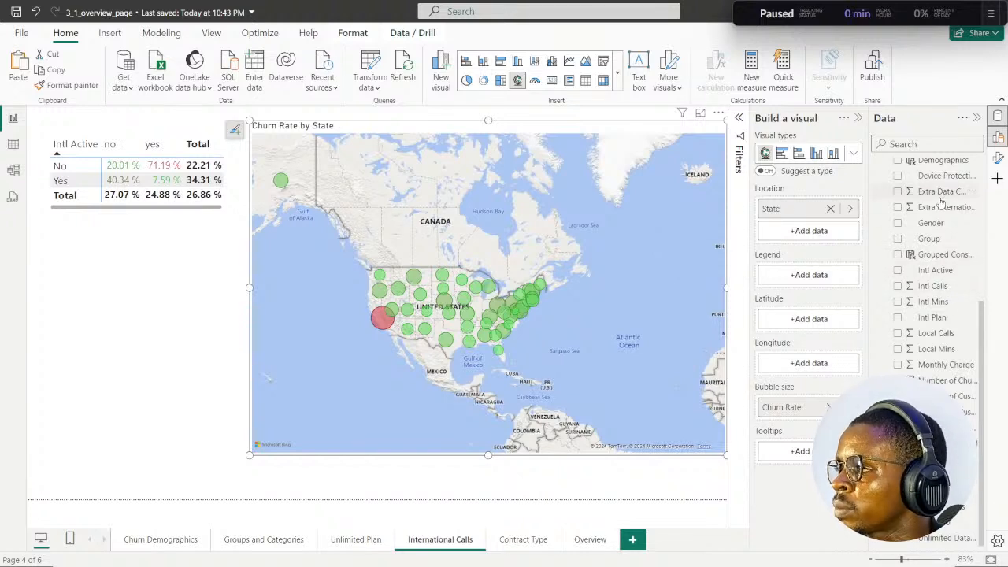
# Inspect the formula of the Churn Rate measure in the Databel - Data table.
pyautogui.scroll(5, 941, 204)
pyautogui.click(941, 277)
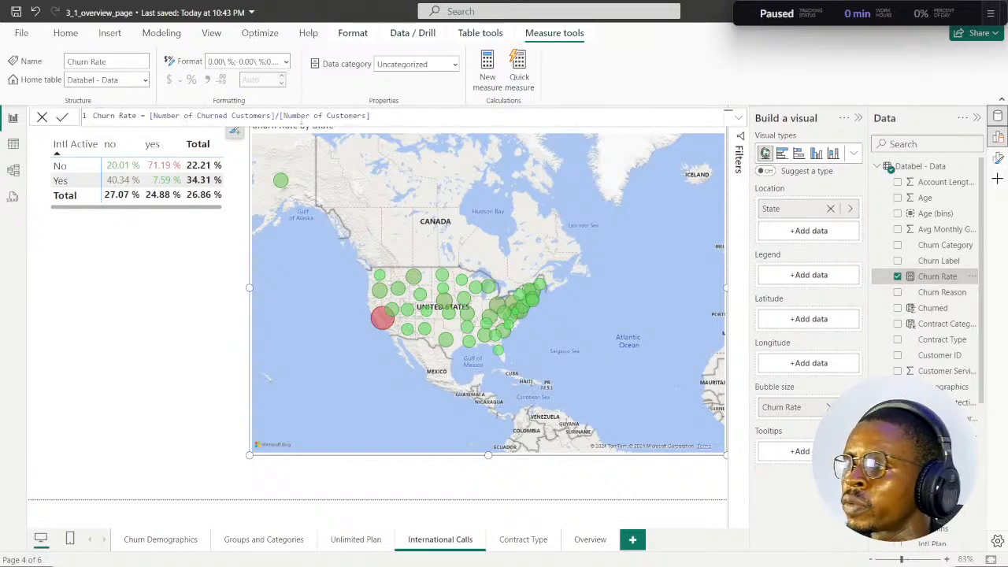
pyautogui.click(189, 271)
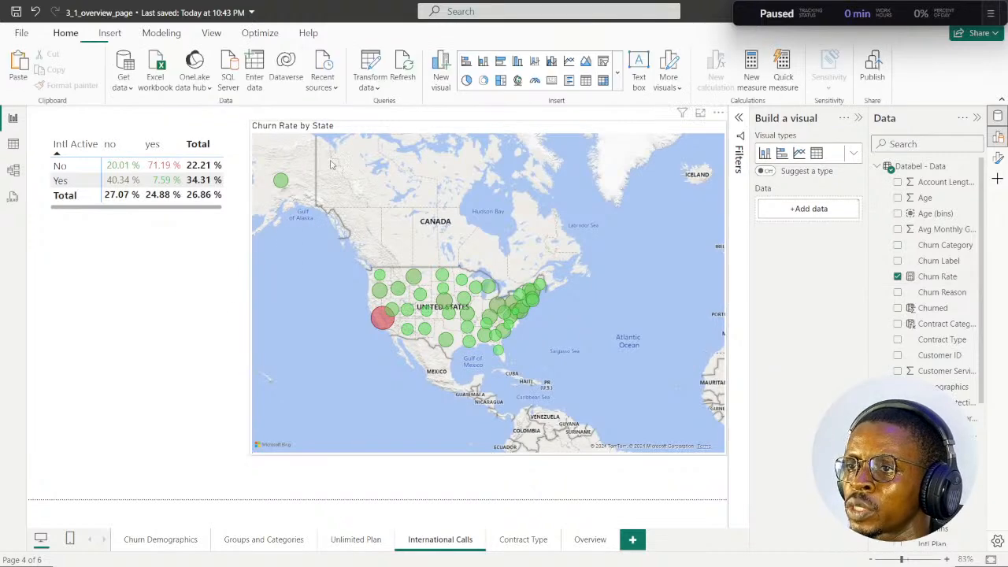
# Copy the Churn Rate by State map to the Overview page, place it below the pie and donut charts, and widen it to the donut's outer edge.
pyautogui.moveTo(372, 131); pyautogui.dragTo(350, 133)
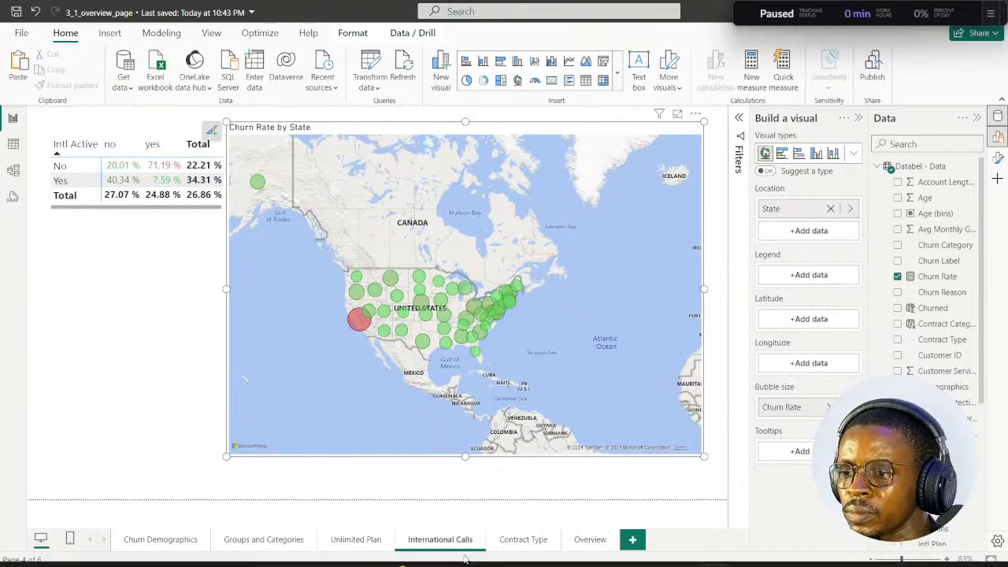
pyautogui.click(589, 540)
pyautogui.hotkey('ctrl', 'v')
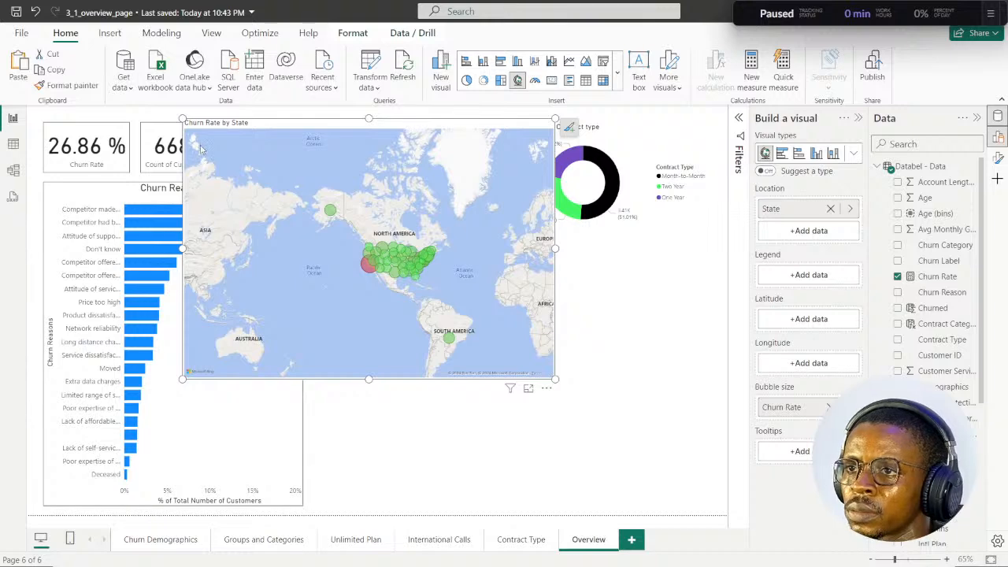
pyautogui.moveTo(256, 132); pyautogui.dragTo(388, 253)
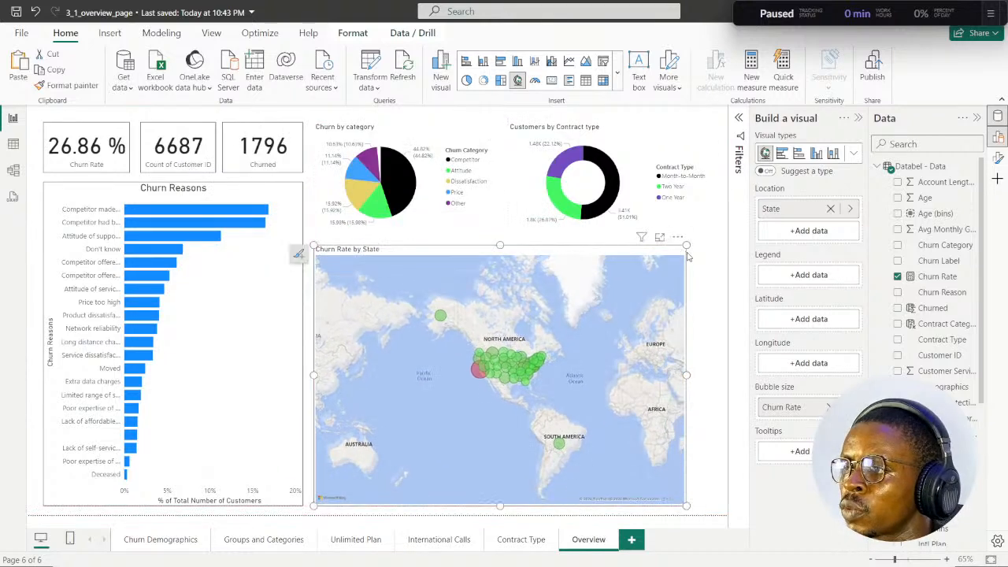
pyautogui.moveTo(689, 505); pyautogui.dragTo(714, 509)
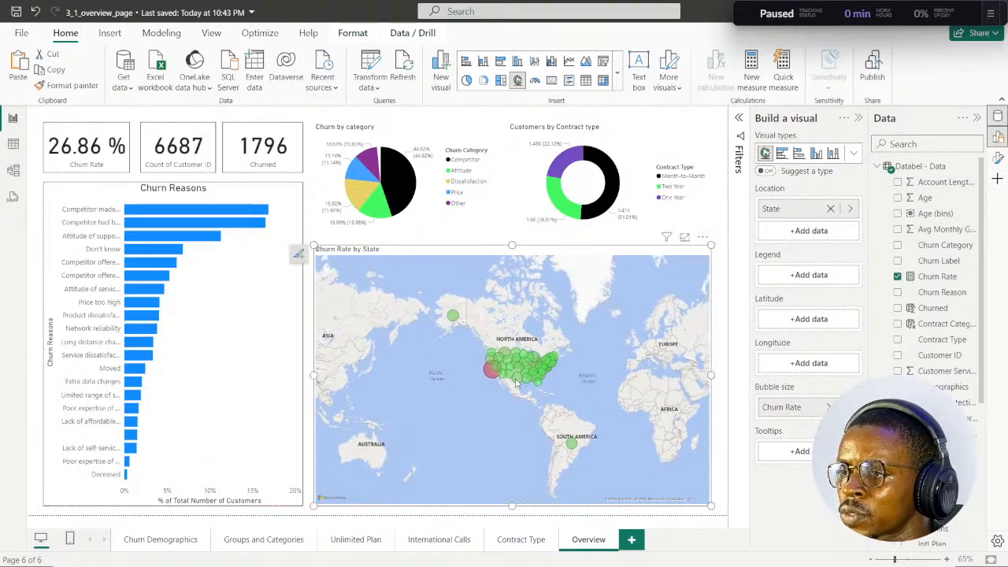
# Enlarge the United States on the Churn Rate by State map and examine the red bubble on the west coast.
pyautogui.scroll(2, 516, 381)
pyautogui.moveTo(526, 394); pyautogui.dragTo(500, 434)
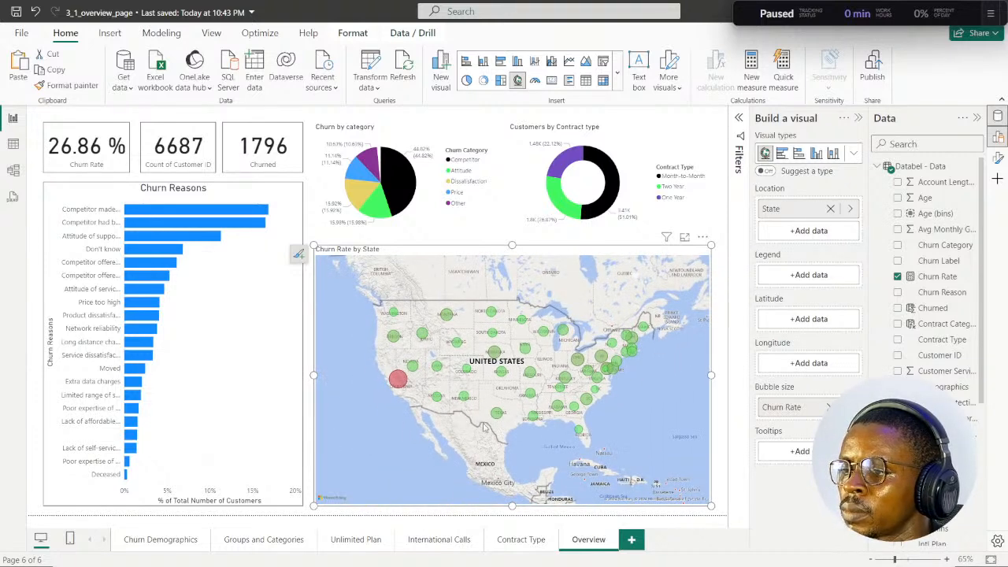
pyautogui.scroll(1, 483, 428)
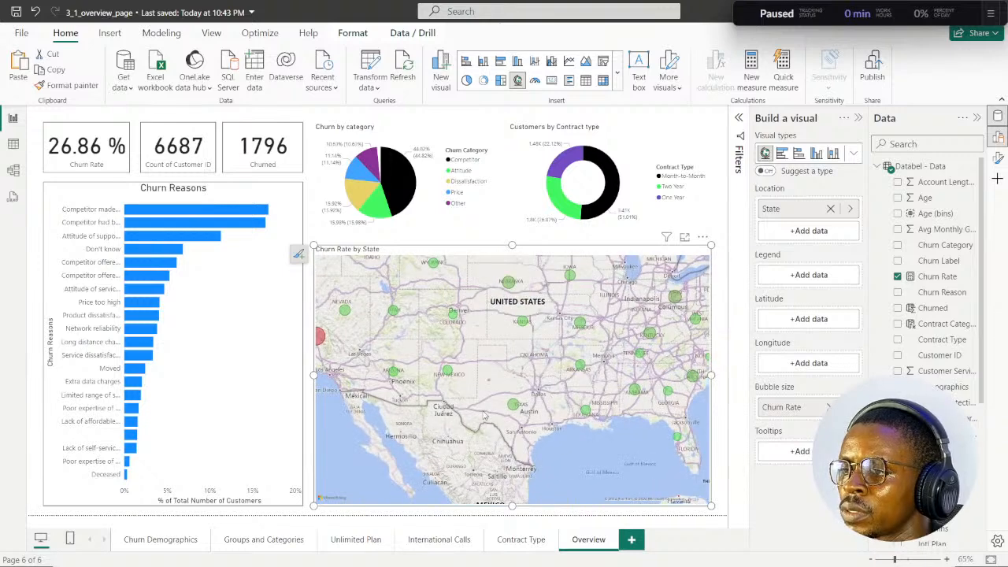
pyautogui.scroll(-1, 484, 418)
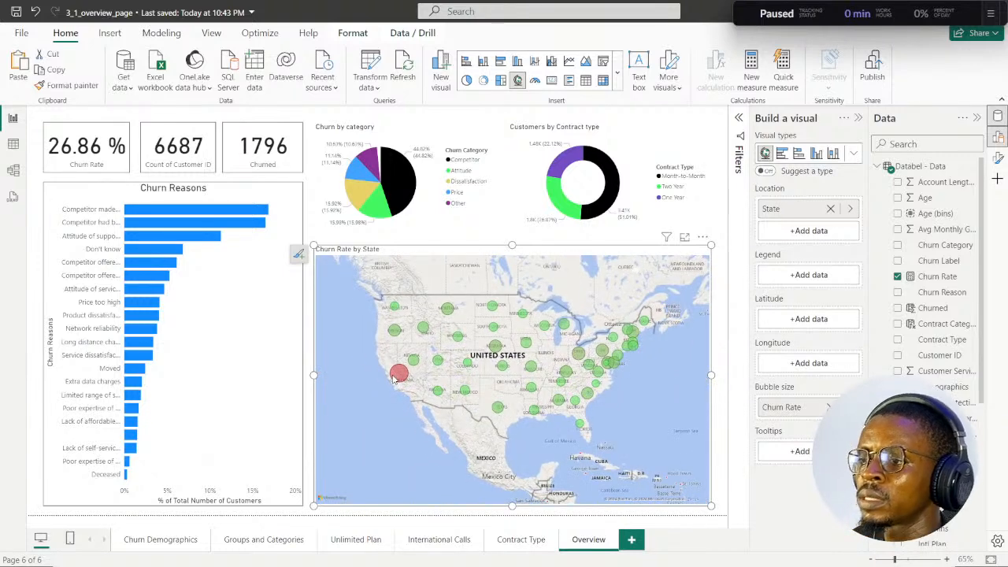
pyautogui.moveTo(397, 379)
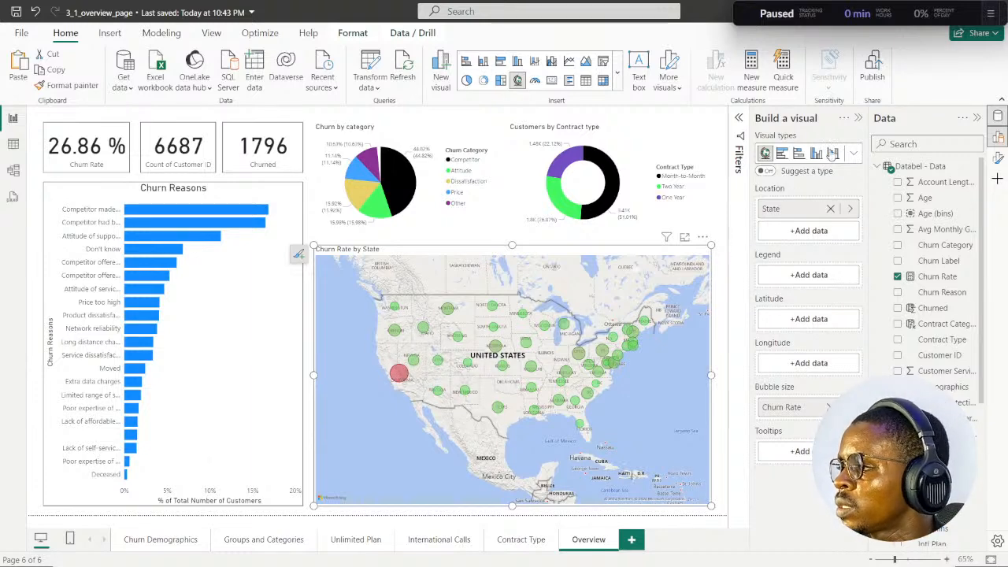
# Review the Churn Rate by State map's formatting options for bubbles, map settings, category labels, and size and style.
pyautogui.click(999, 159)
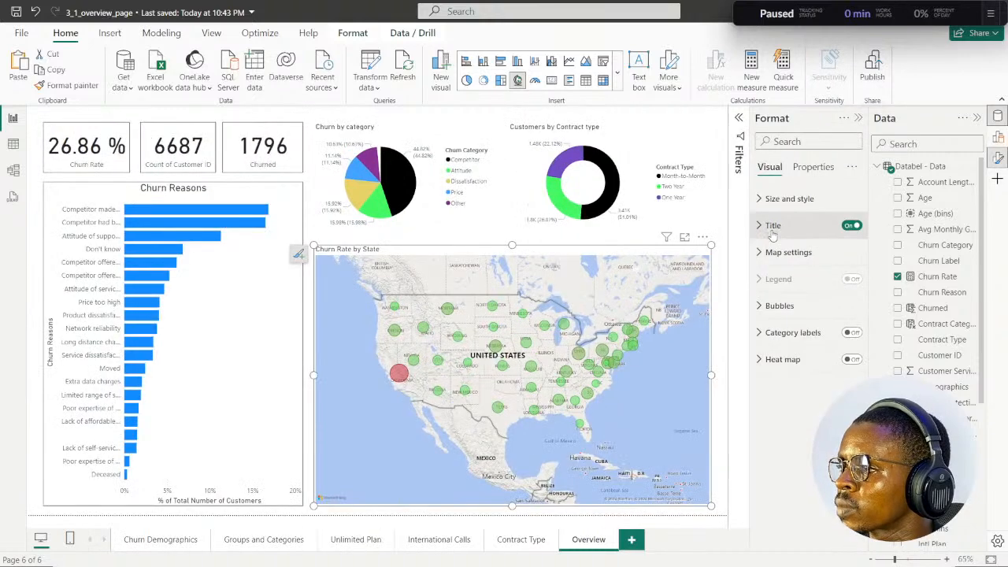
pyautogui.click(760, 308)
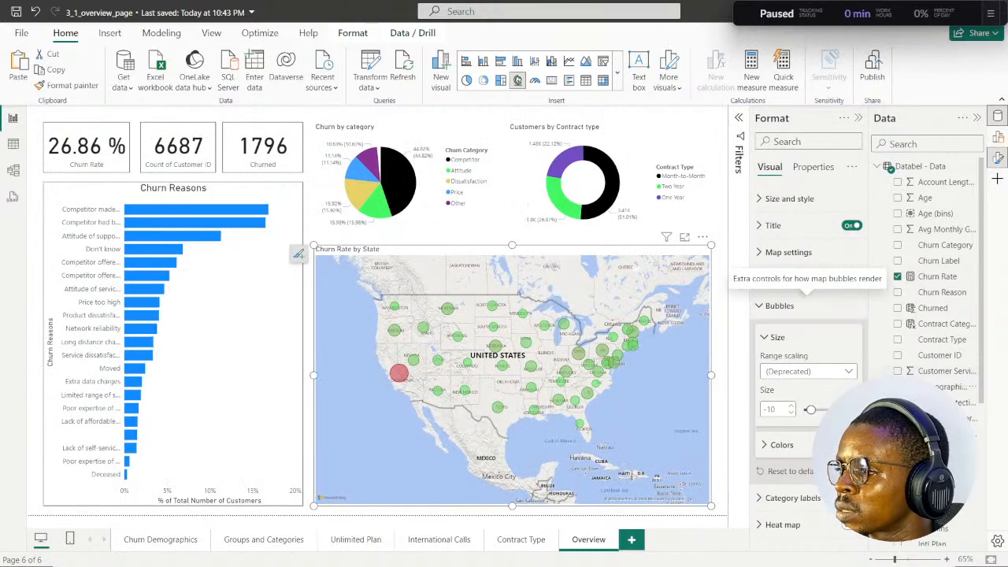
pyautogui.click(757, 308)
pyautogui.click(760, 253)
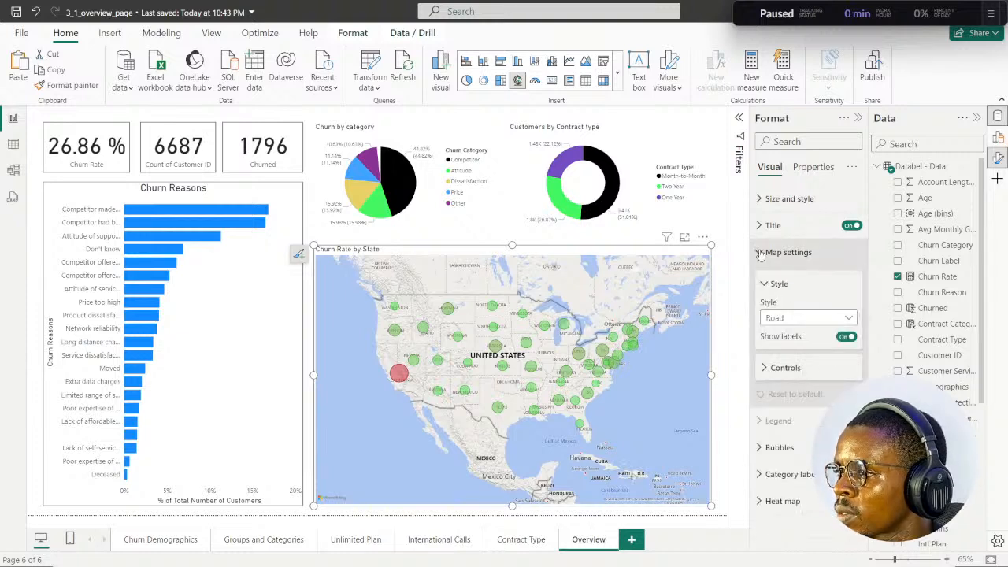
pyautogui.click(760, 253)
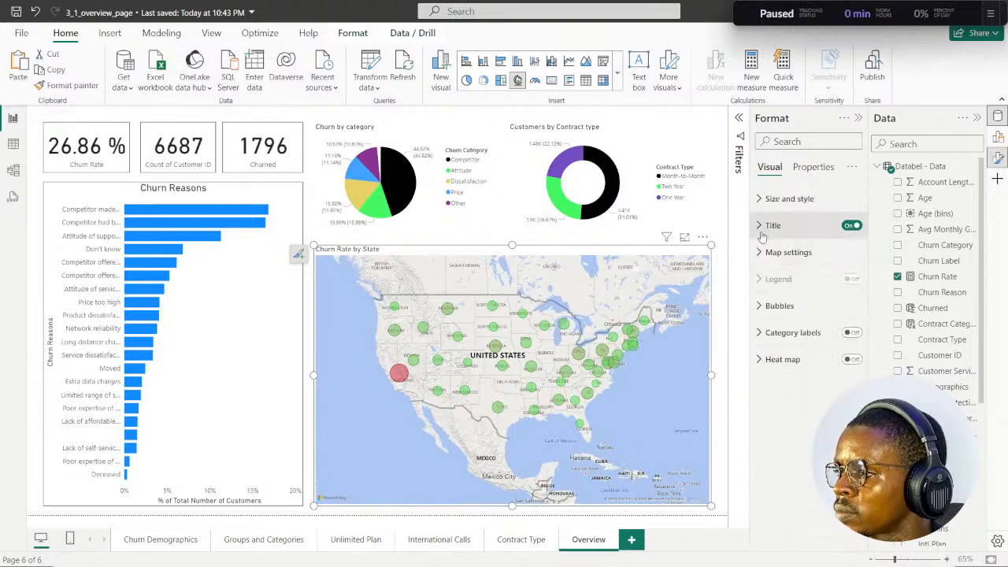
pyautogui.click(760, 309)
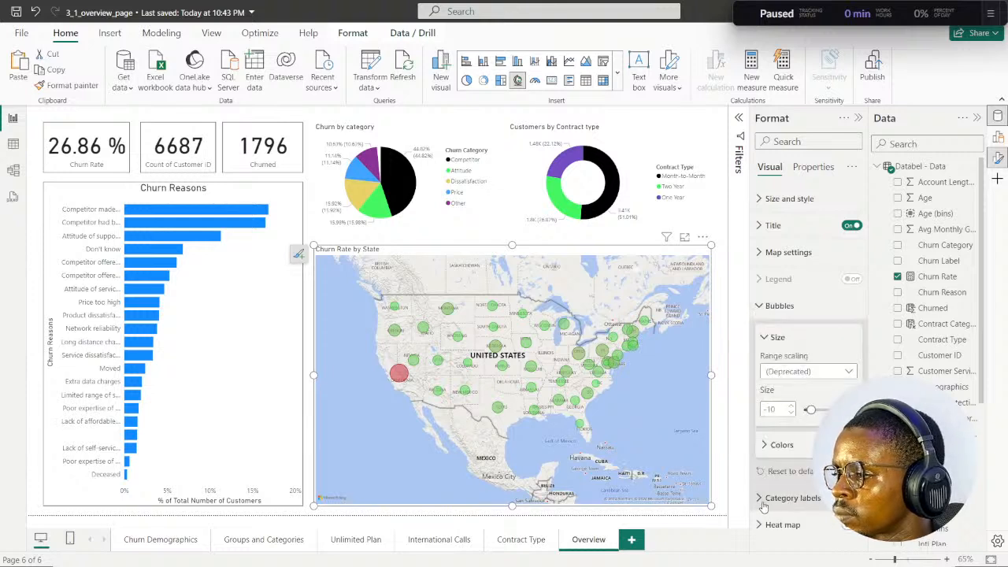
pyautogui.scroll(-1, 798, 453)
pyautogui.scroll(-2, 798, 449)
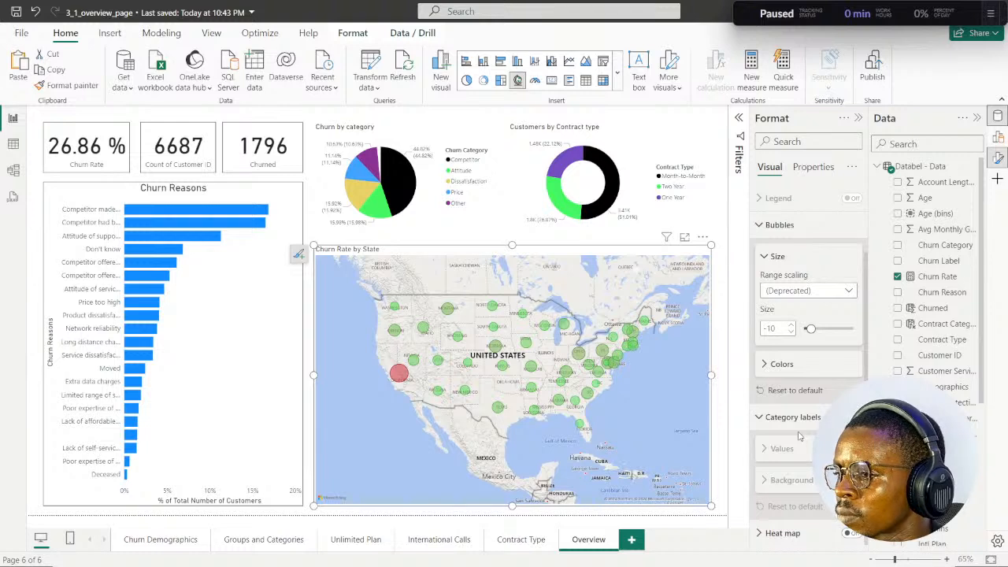
pyautogui.scroll(3, 798, 437)
pyautogui.click(762, 498)
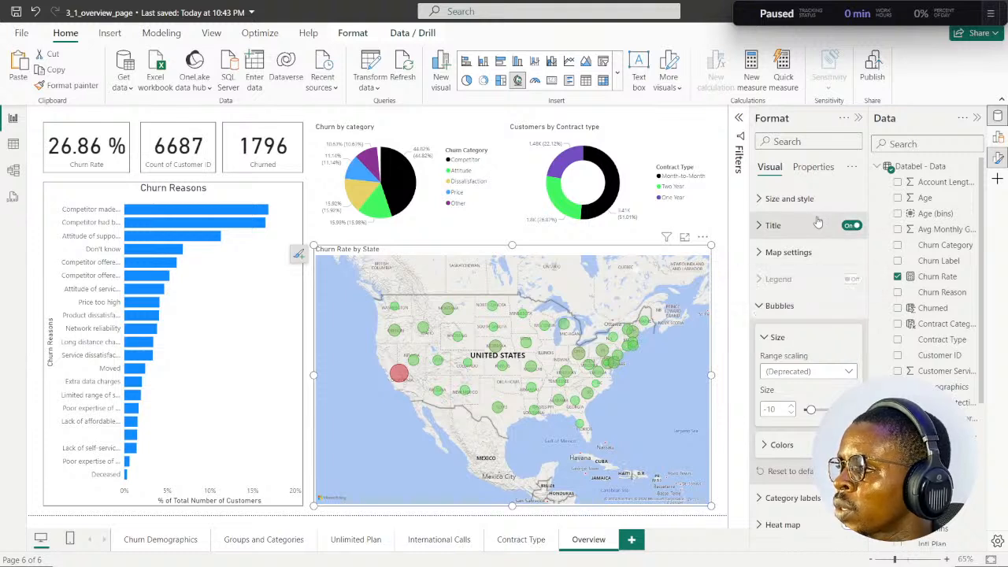
pyautogui.click(761, 308)
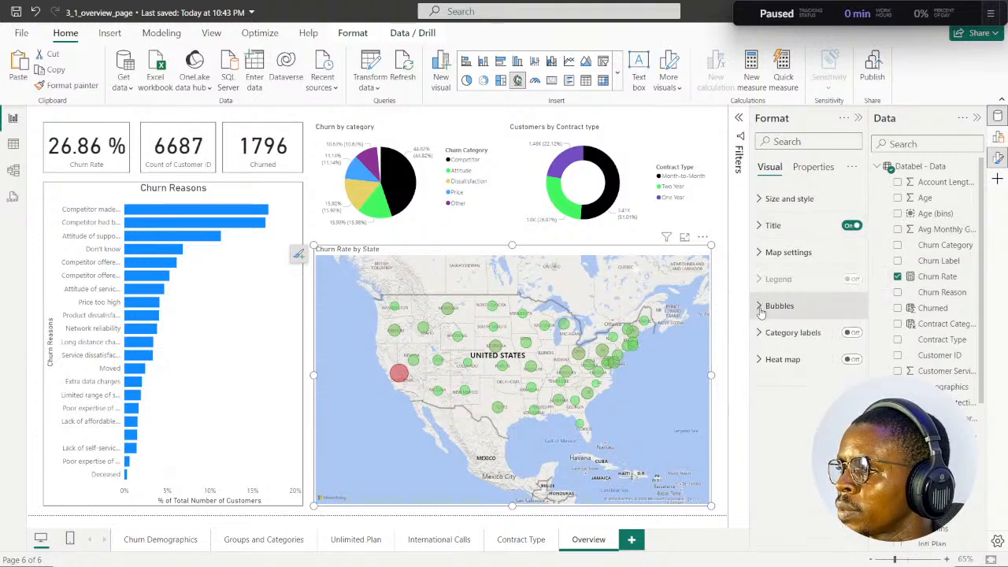
pyautogui.click(757, 200)
pyautogui.scroll(-3, 819, 368)
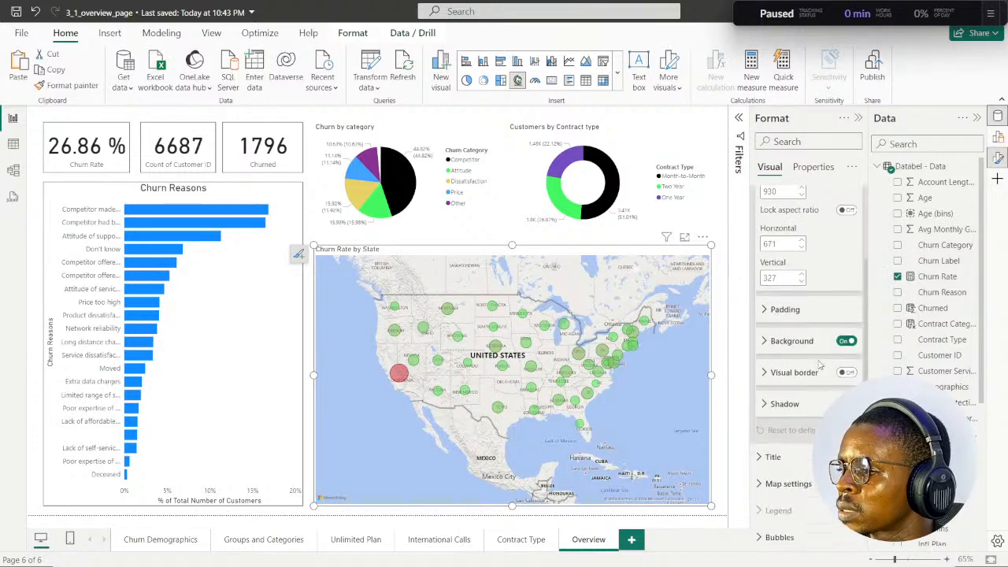
pyautogui.scroll(3, 820, 368)
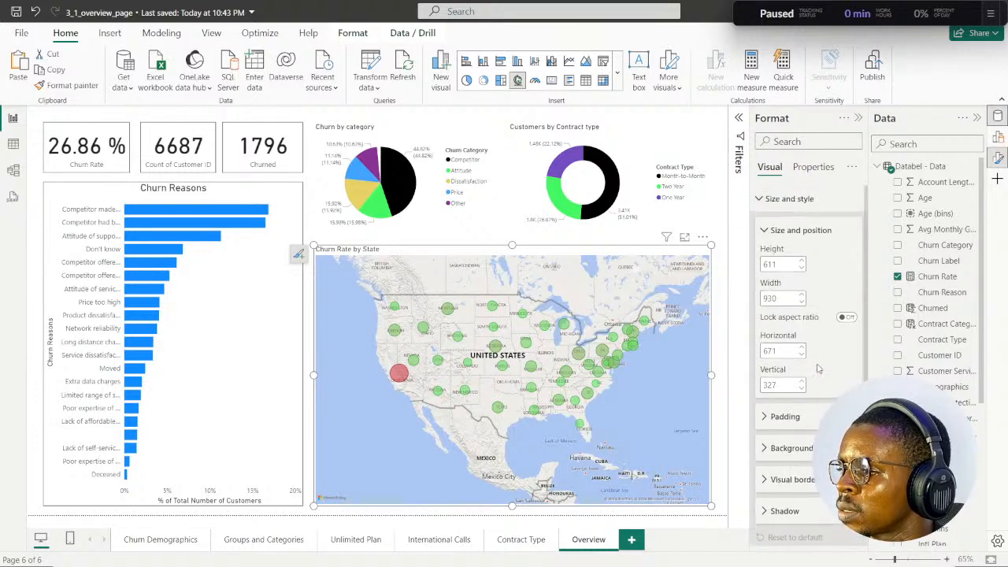
pyautogui.click(758, 202)
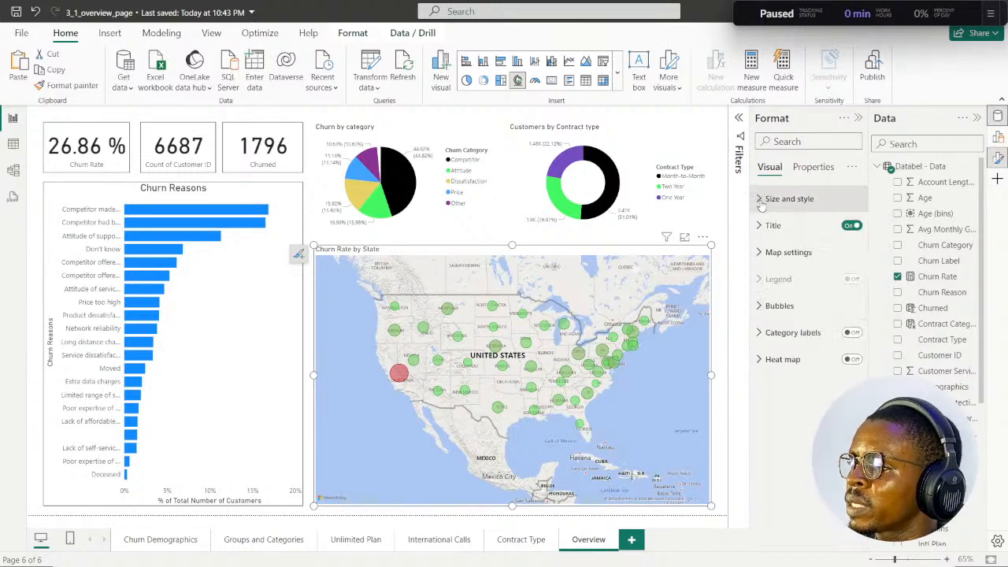
# Deselect the map and collapse the Format and Data panes to give the Overview page more room.
pyautogui.click(858, 118)
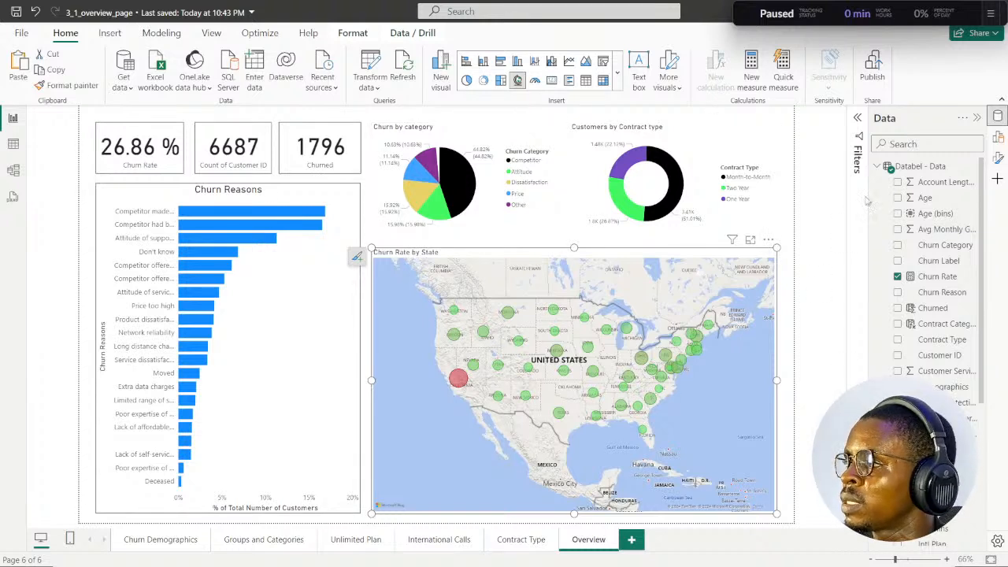
pyautogui.click(89, 119)
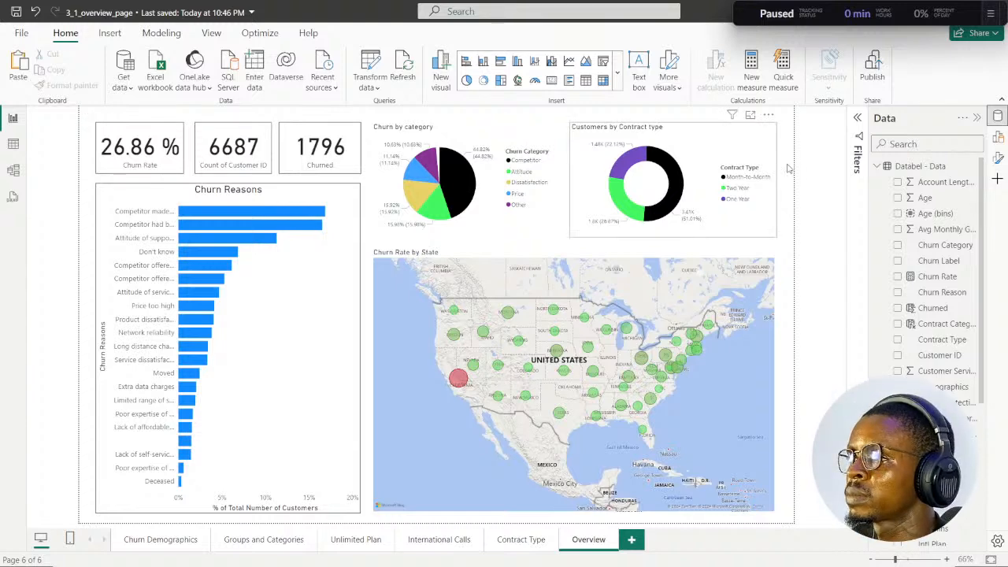
pyautogui.click(977, 119)
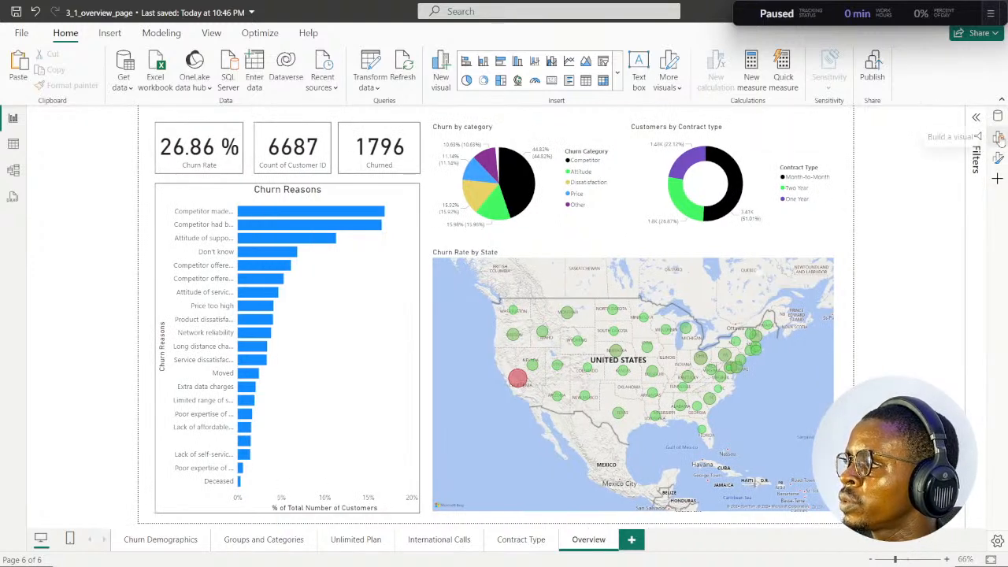
# Check the Overview page's canvas settings for type, height, width and vertical alignment, and collapse the Format pane.
pyautogui.click(999, 138)
pyautogui.click(999, 137)
pyautogui.click(999, 159)
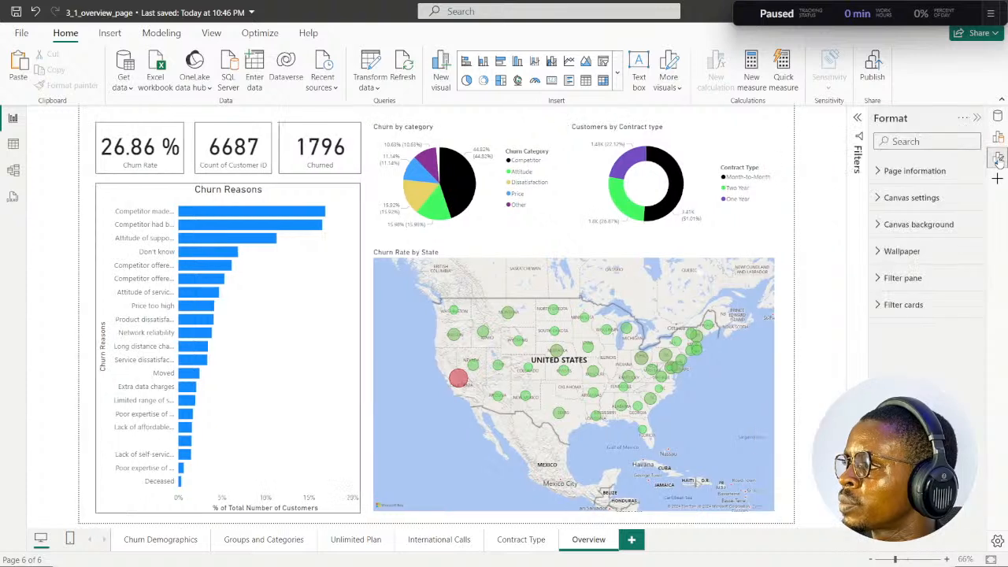
pyautogui.click(880, 199)
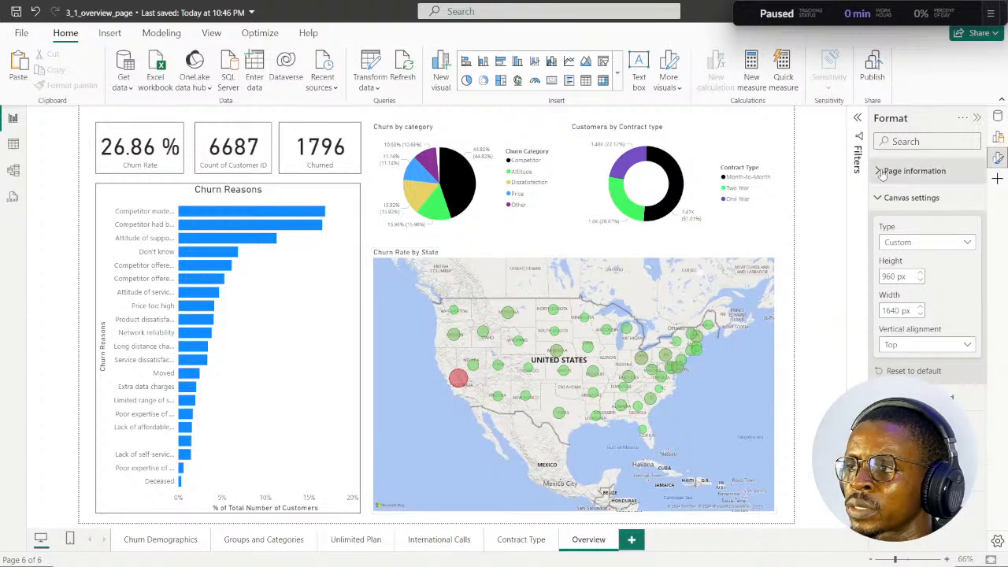
pyautogui.click(976, 119)
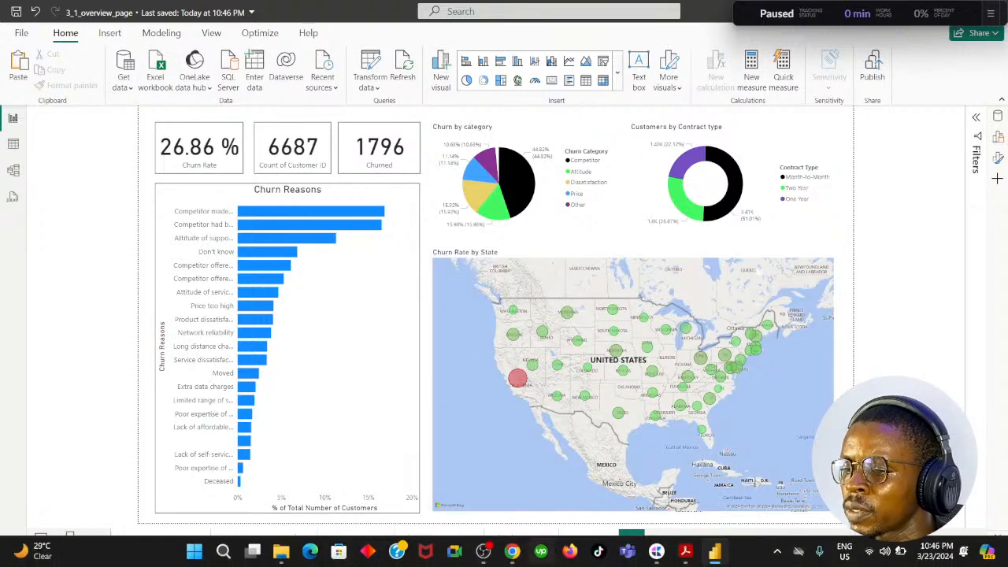
# Advance the DataCamp exercise to question 6, read it, and return to the Power BI report.
pyautogui.click(512, 553)
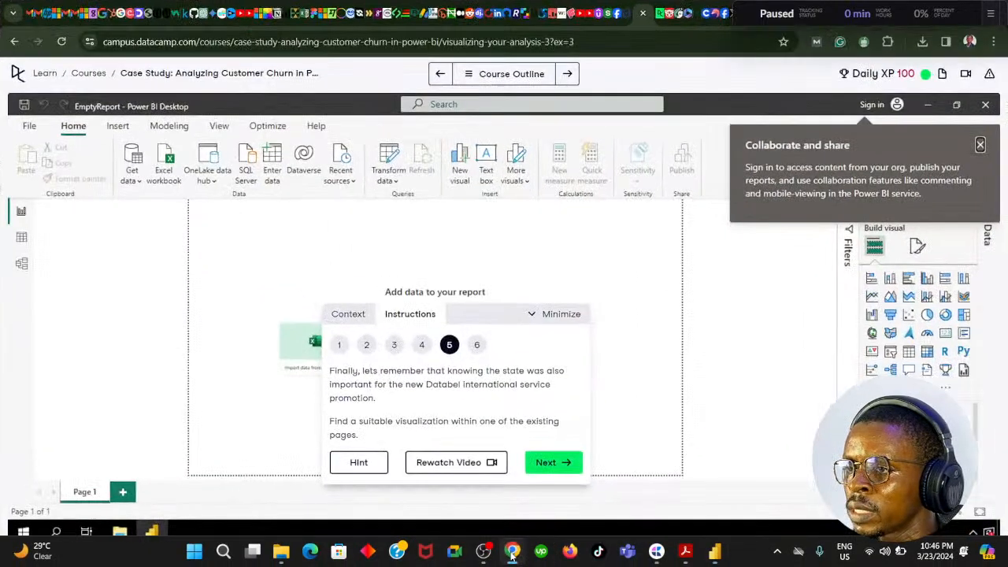
pyautogui.click(557, 466)
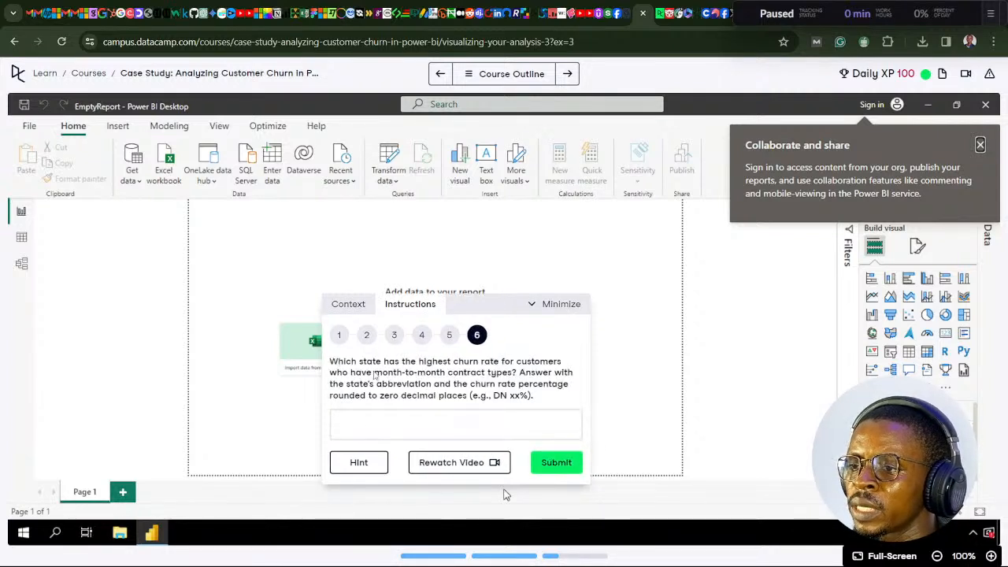
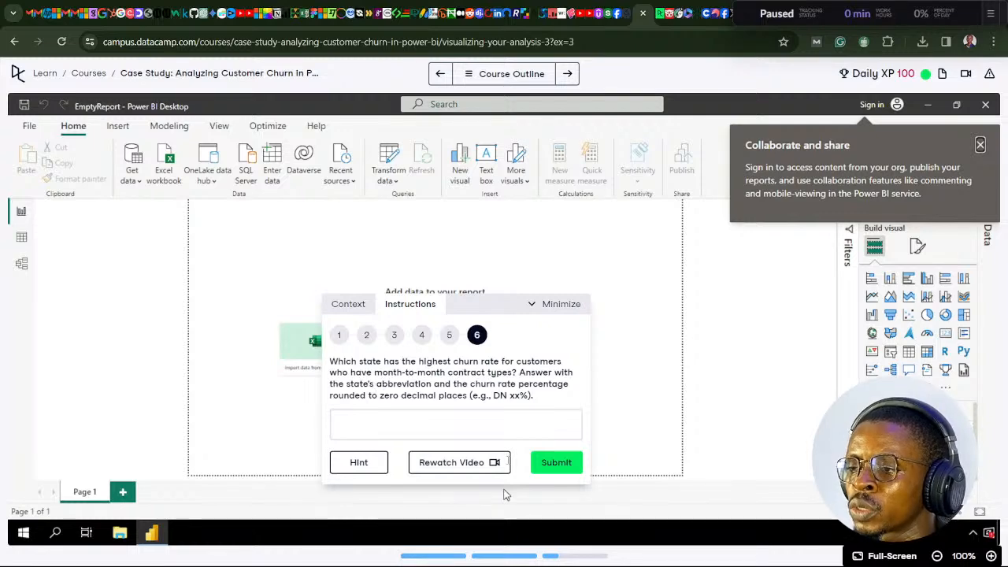
pyautogui.click(512, 552)
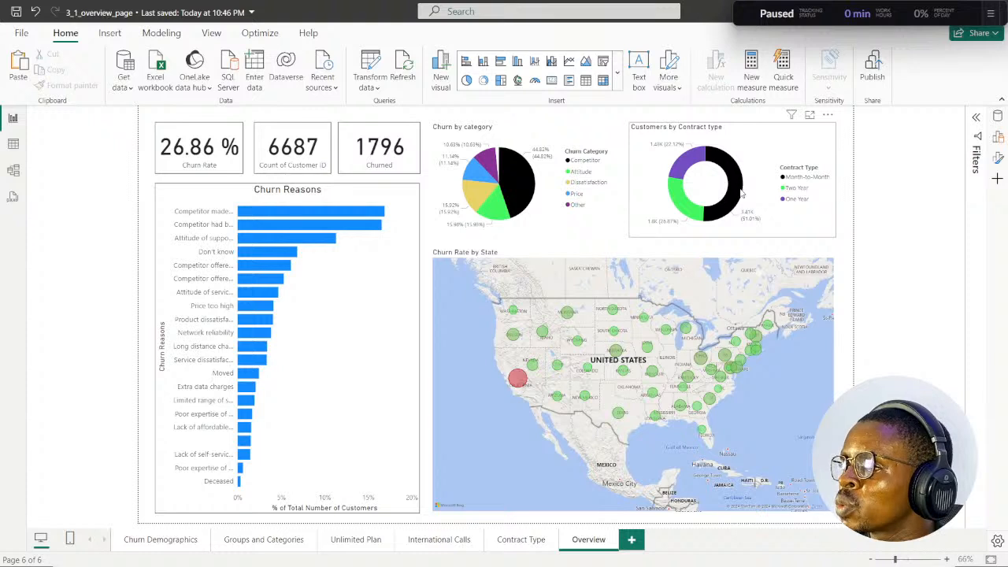
# Cross-filter the Overview page by the Month-to-Month contract type and check the state and churn rate of the map's red bubble.
pyautogui.moveTo(728, 187)
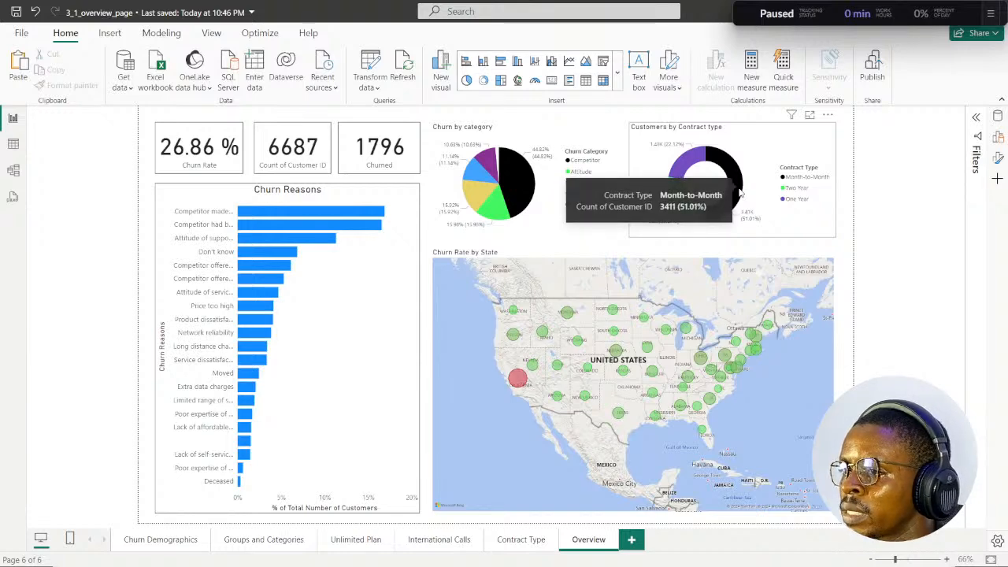
pyautogui.click(739, 190)
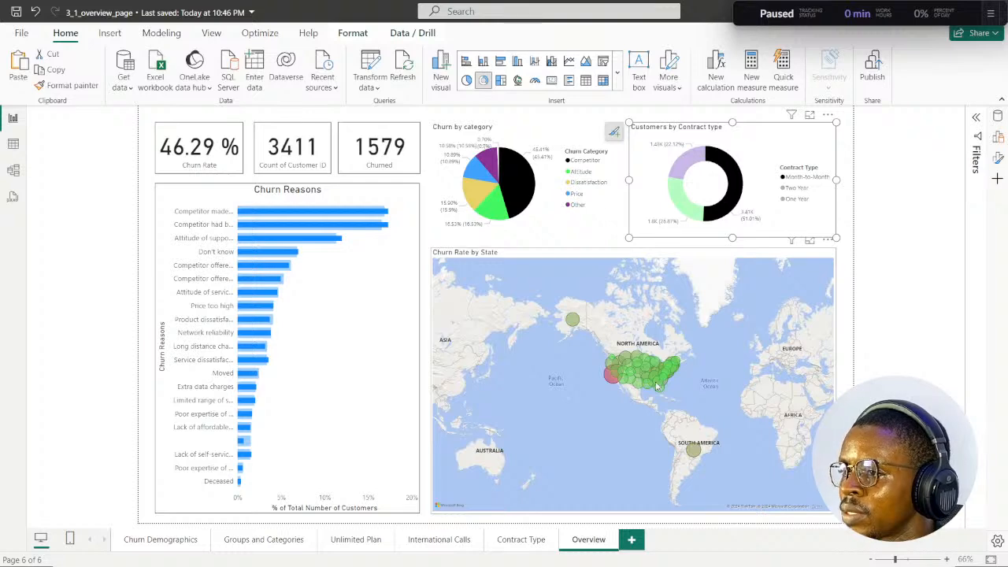
pyautogui.scroll(2, 637, 379)
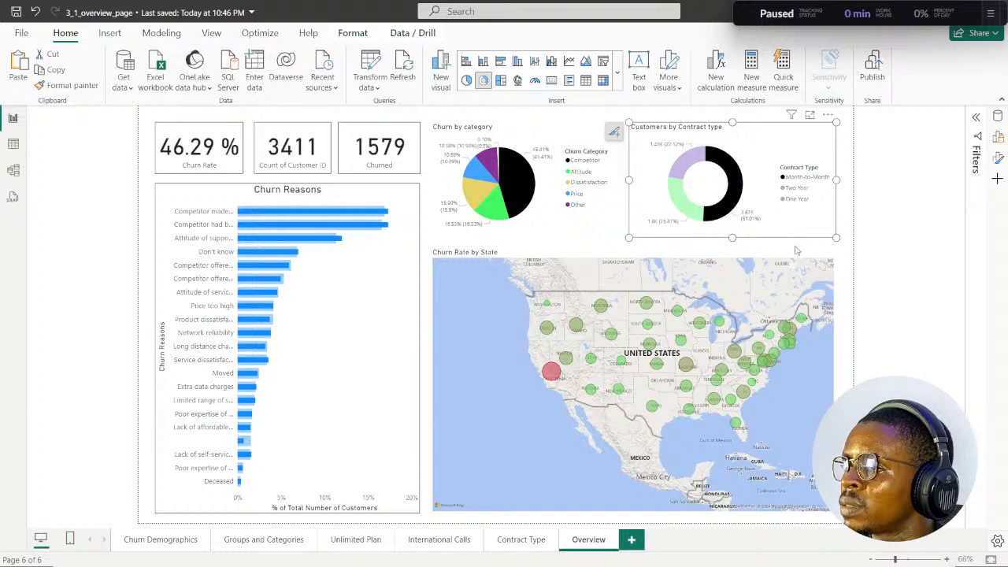
pyautogui.click(647, 230)
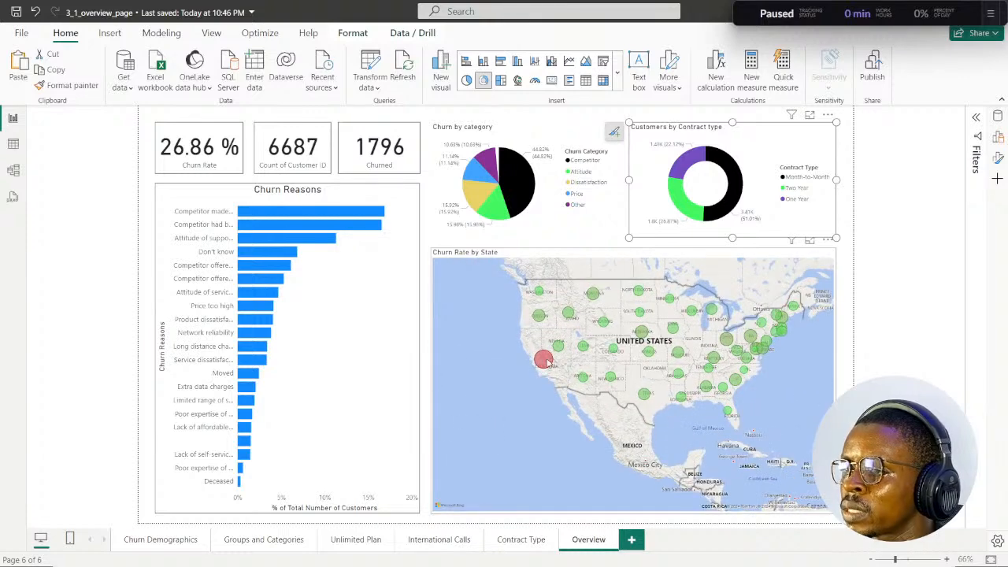
pyautogui.moveTo(547, 363)
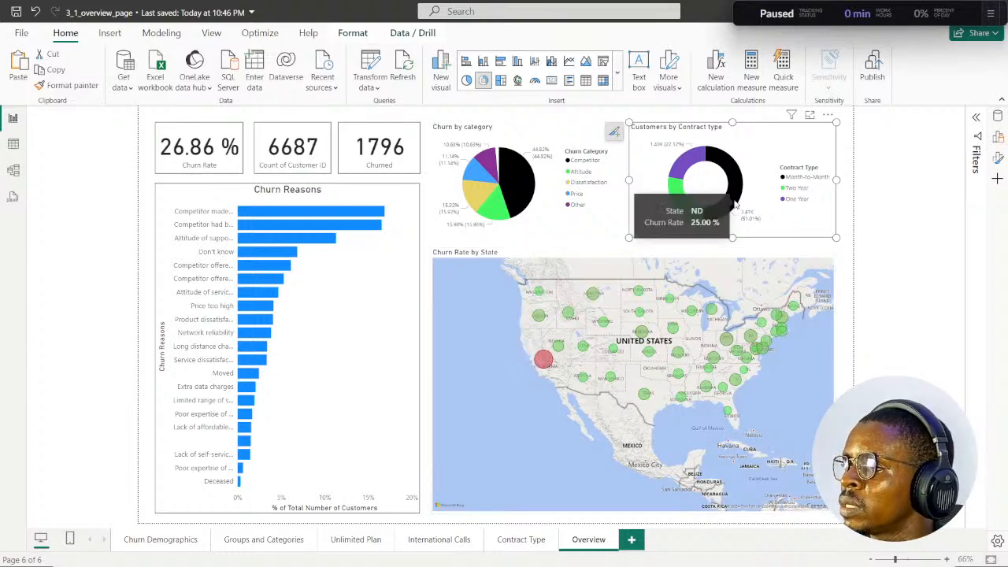
pyautogui.moveTo(737, 195)
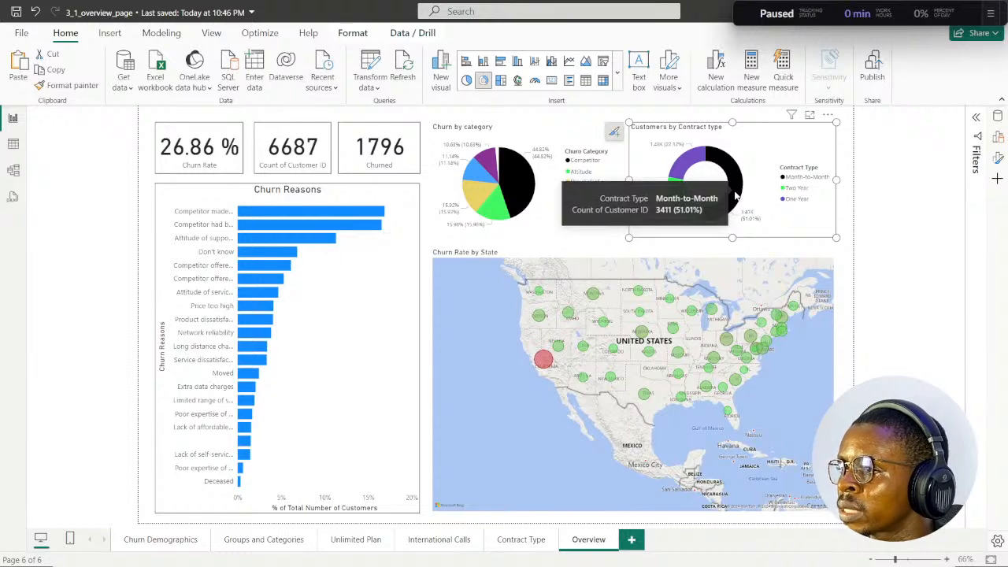
pyautogui.click(736, 195)
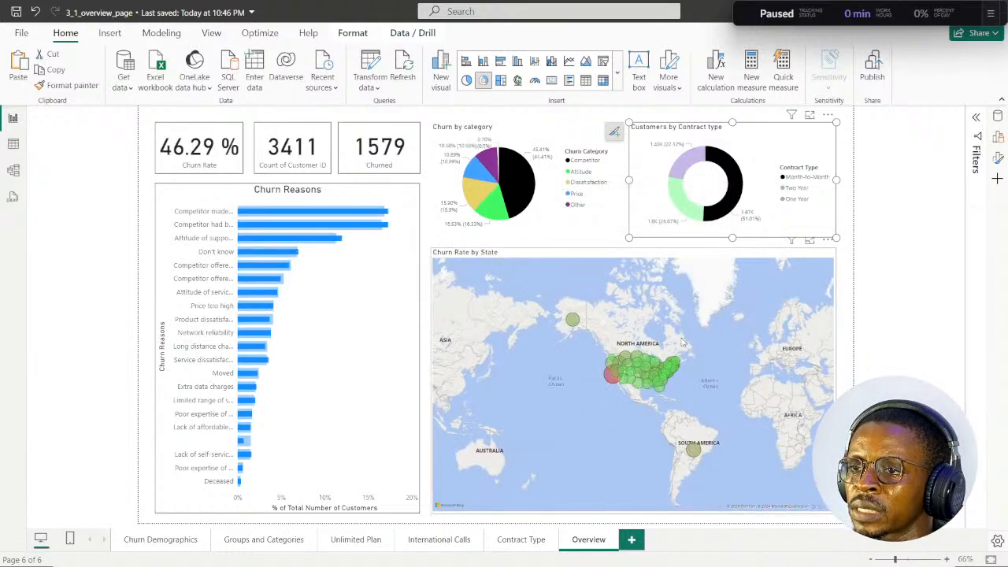
pyautogui.scroll(5, 638, 390)
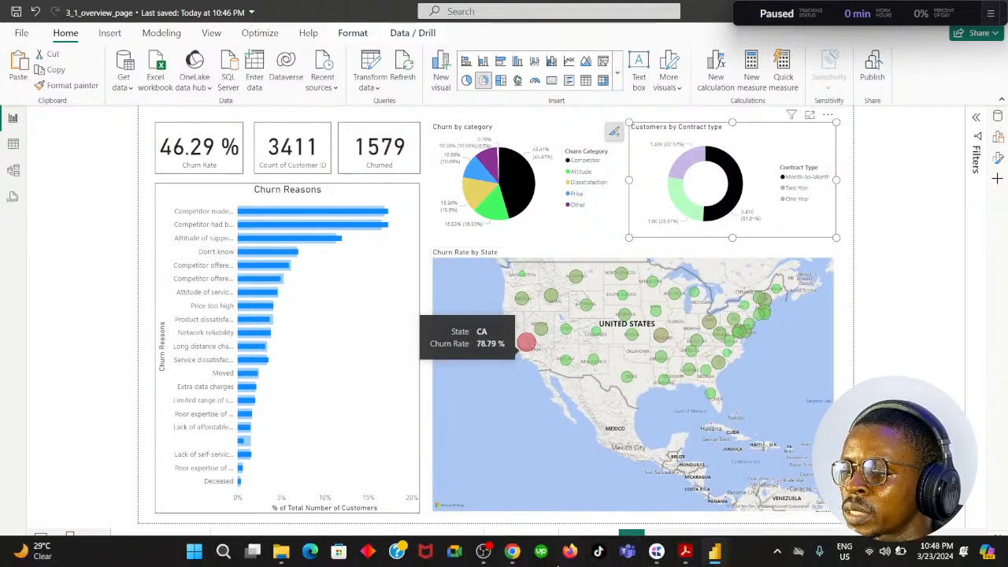
# Switch to the DataCamp exercise and try answering question 6 with "CA 78.79%", rechecking the rate in the Power BI report.
pyautogui.click(510, 554)
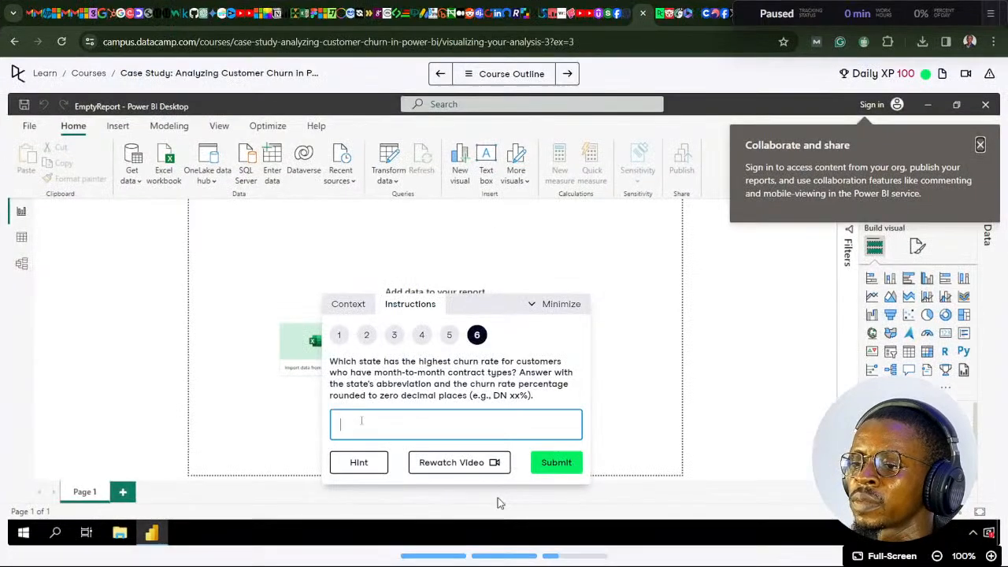
pyautogui.write('CA 78.9%')
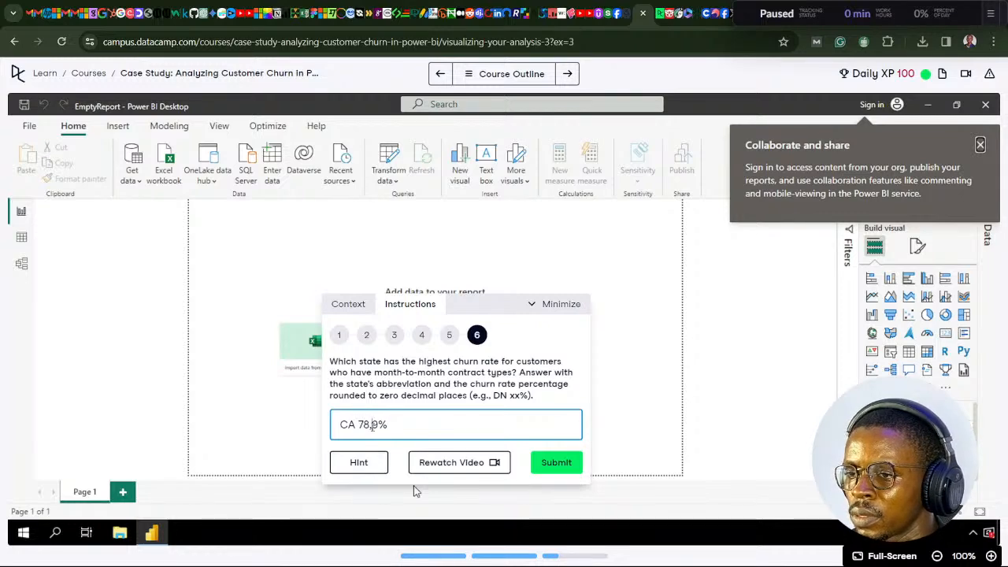
pyautogui.press('BackSpace')
pyautogui.write('.')
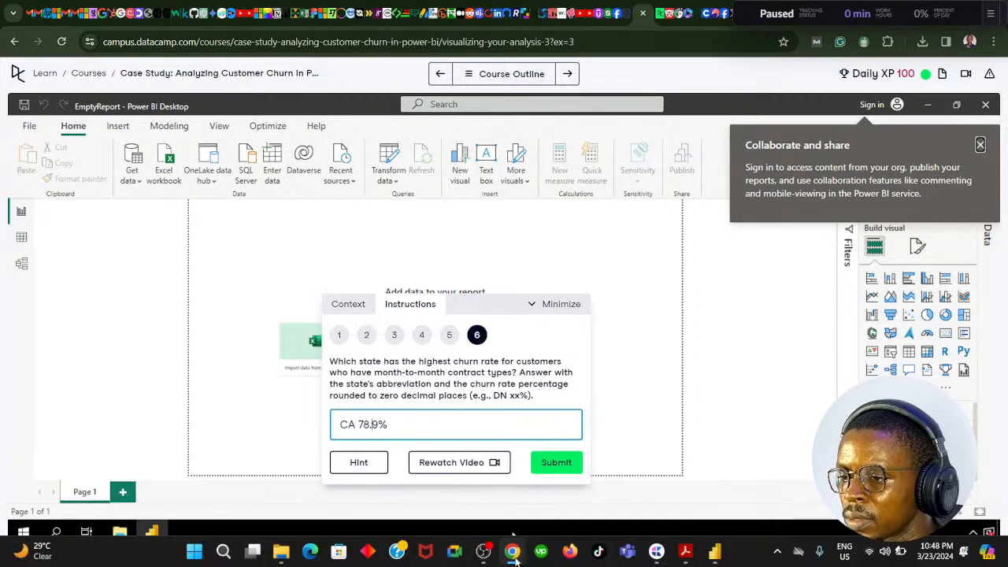
pyautogui.click(513, 555)
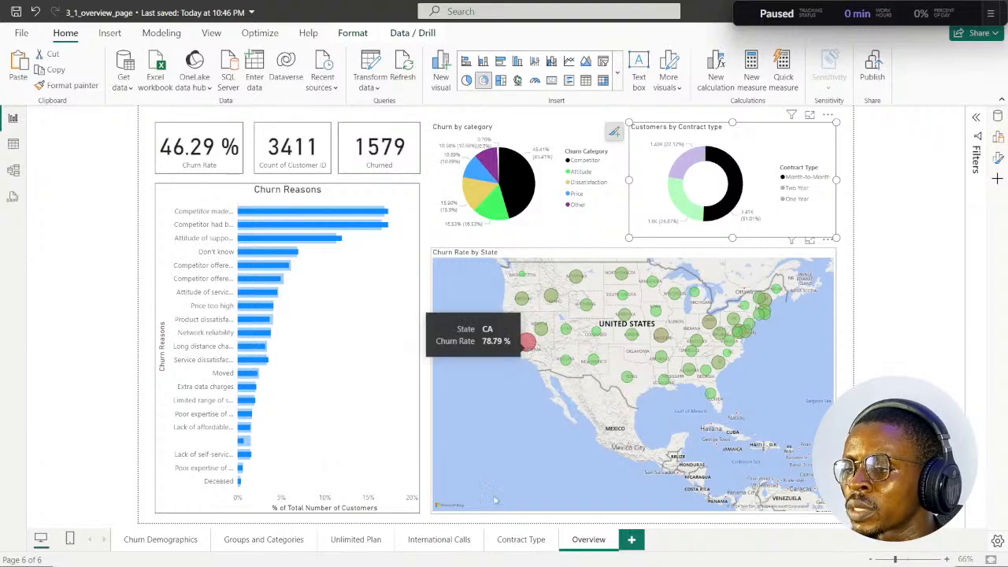
pyautogui.click(513, 553)
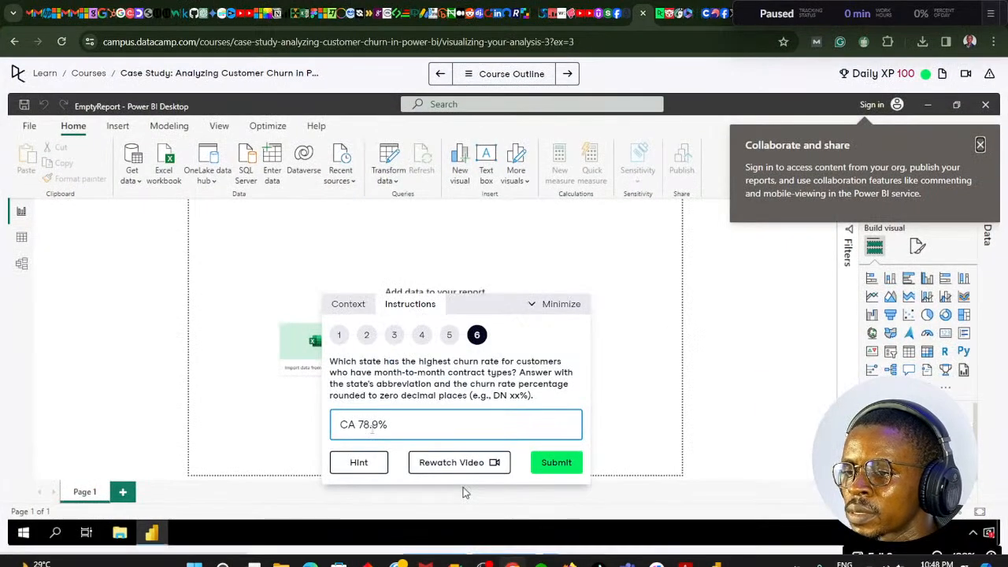
pyautogui.write('7')
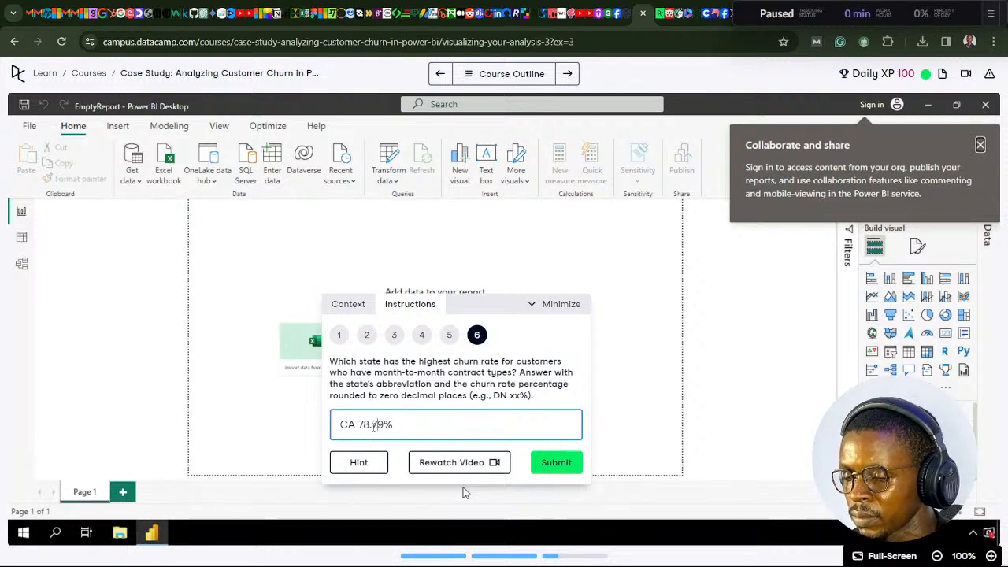
pyautogui.click(542, 468)
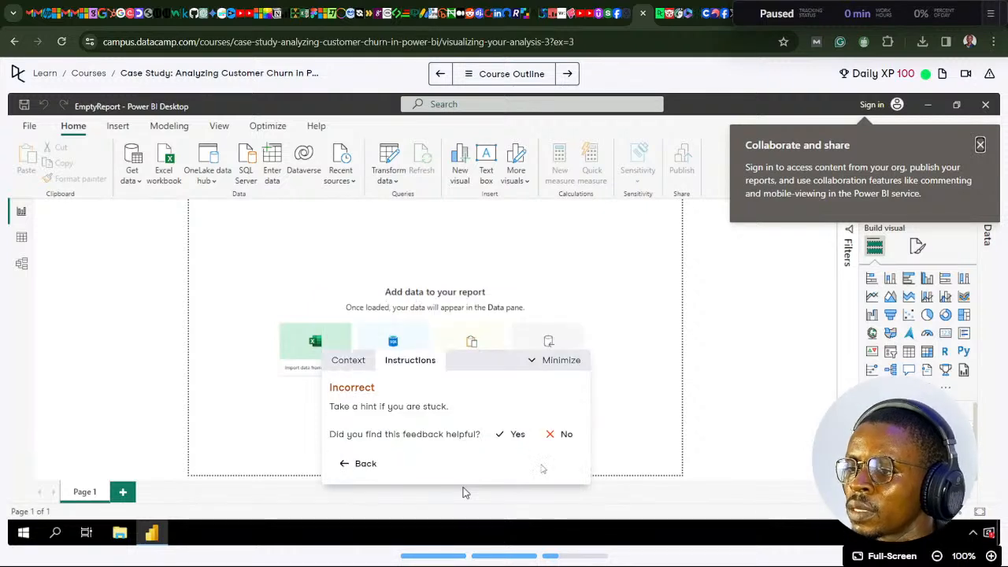
# Return to question 6, change the answer to "CA 79%" and submit it.
pyautogui.click(356, 465)
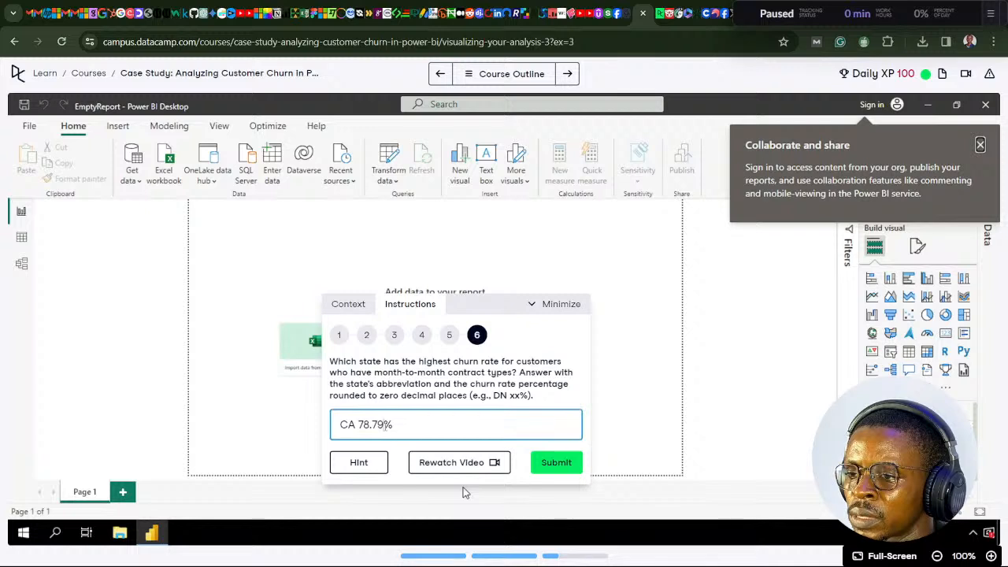
pyautogui.press('BackSpace')
pyautogui.press('BackSpace')
pyautogui.press('BackSpace')
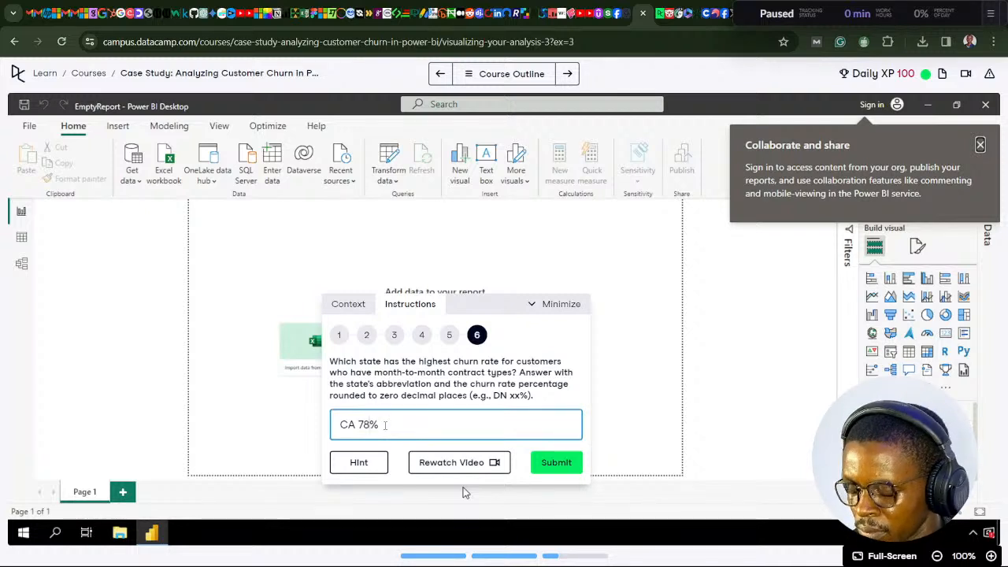
pyautogui.press('BackSpace')
pyautogui.write('9')
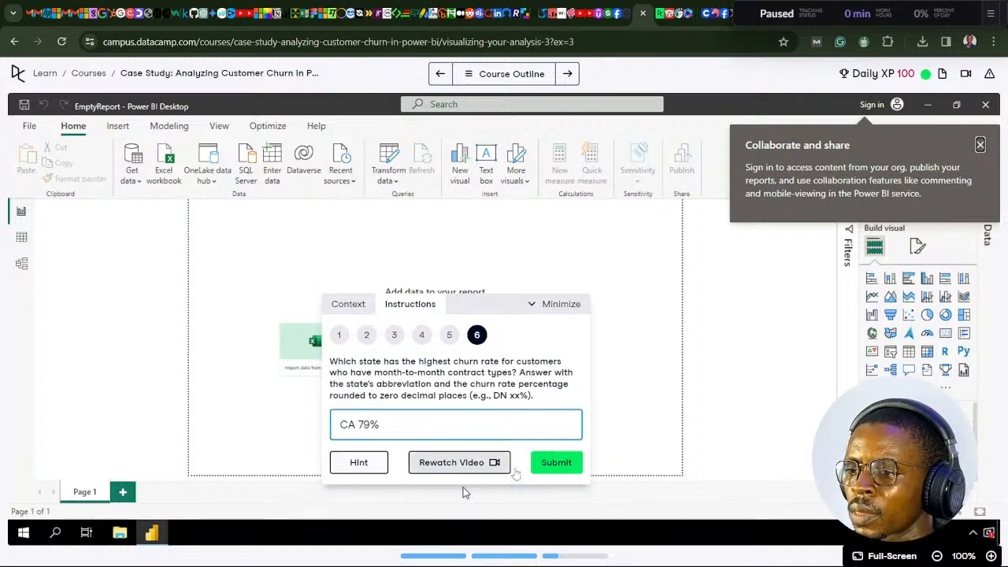
pyautogui.click(561, 470)
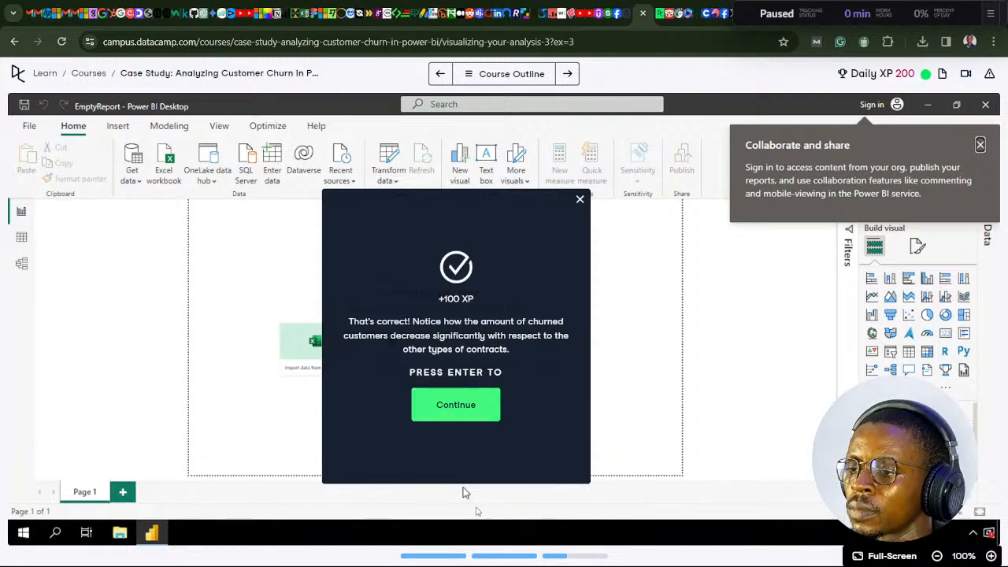
# Return to the Power BI report and compare churn on the Overview page for One Year, Two Year and Month-to-Month contracts in turn.
pyautogui.click(512, 556)
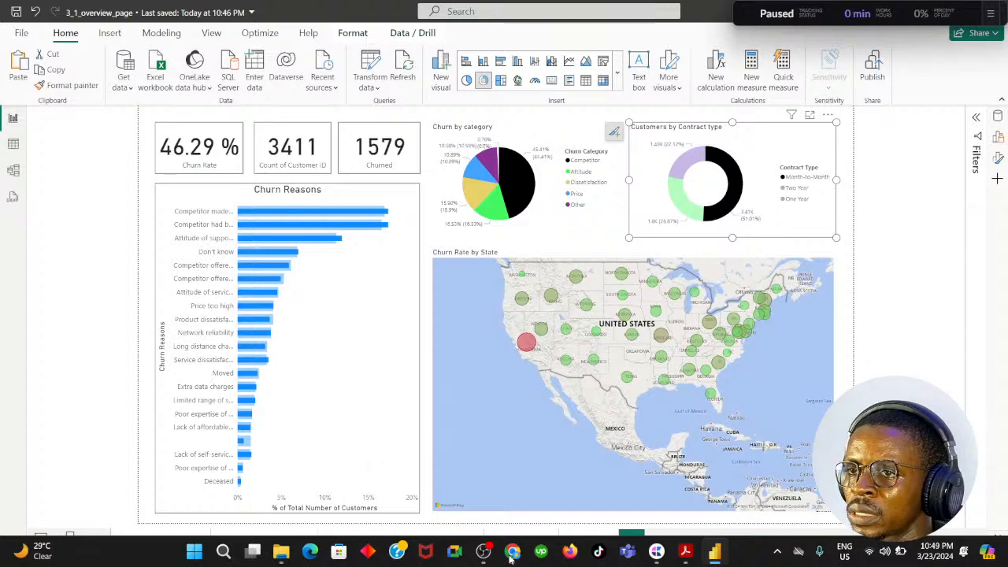
pyautogui.click(511, 555)
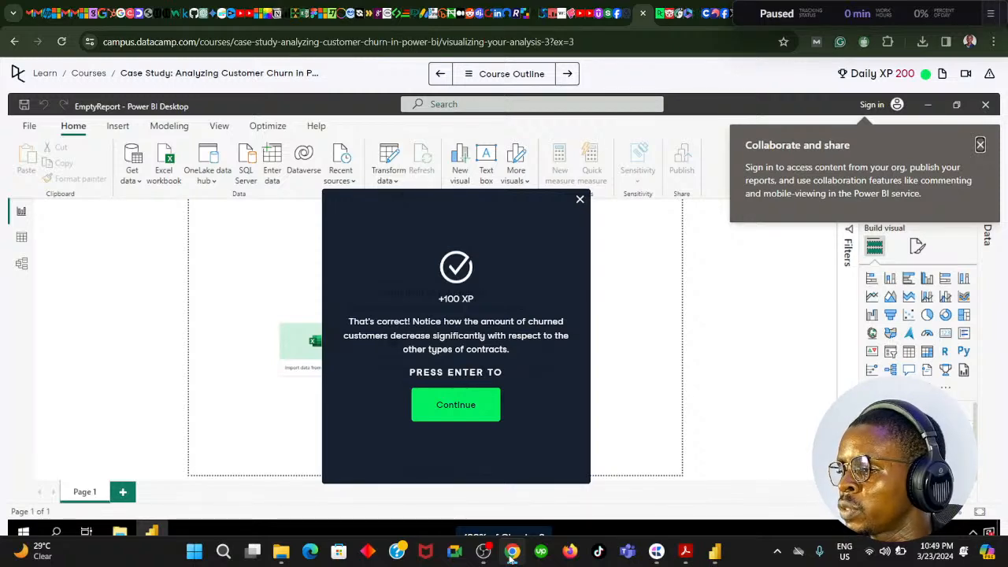
pyautogui.click(512, 557)
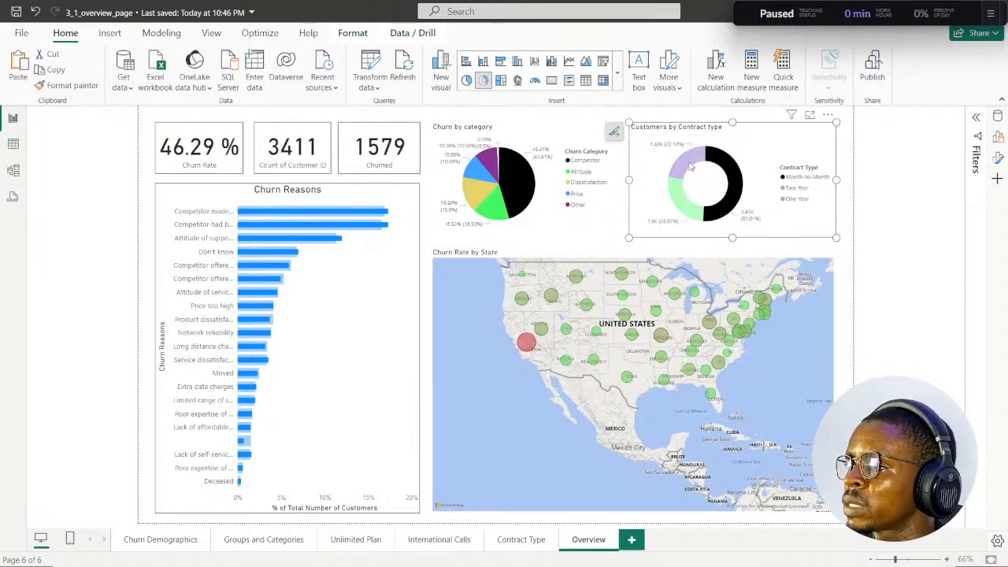
pyautogui.click(690, 165)
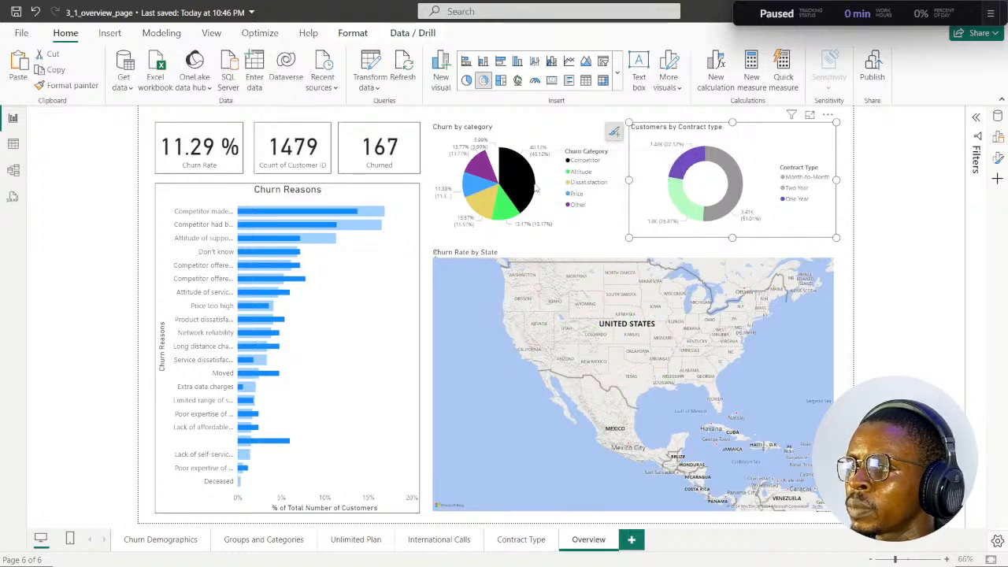
pyautogui.click(681, 206)
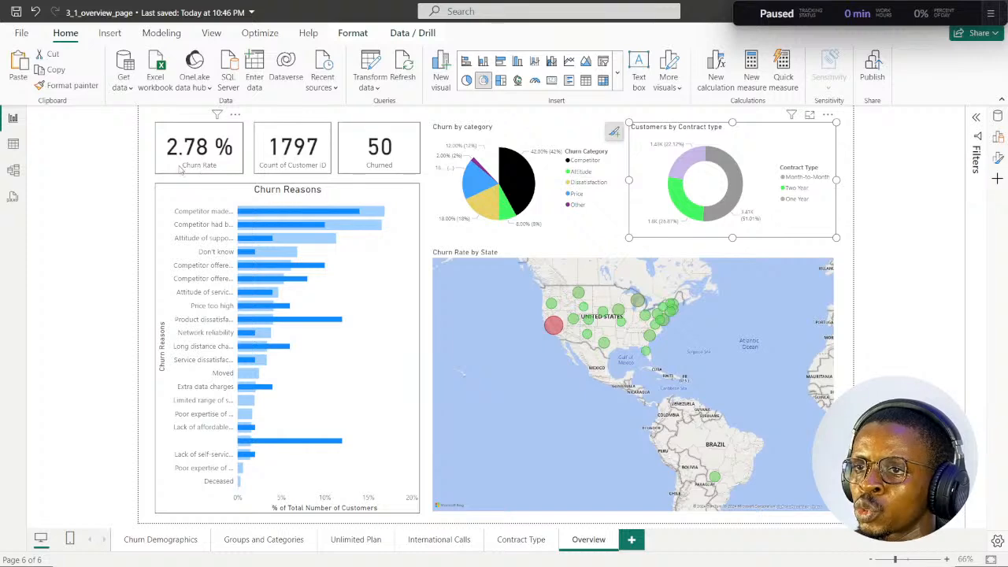
pyautogui.click(732, 192)
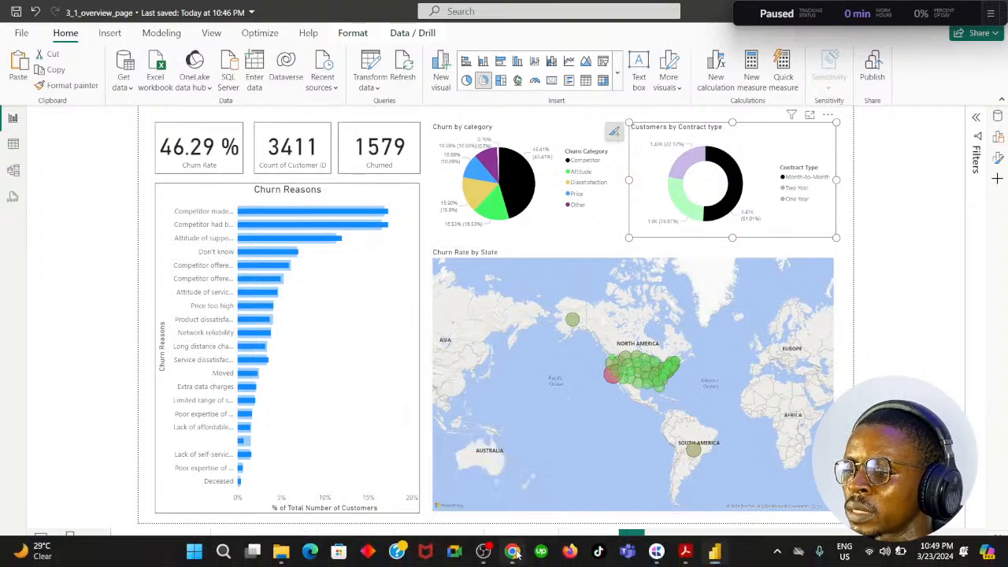
# Continue DataCamp to the Age brackets & groups exercise, switch back to the Power BI report and deselect the contract type chart.
pyautogui.click(513, 551)
pyautogui.click(465, 410)
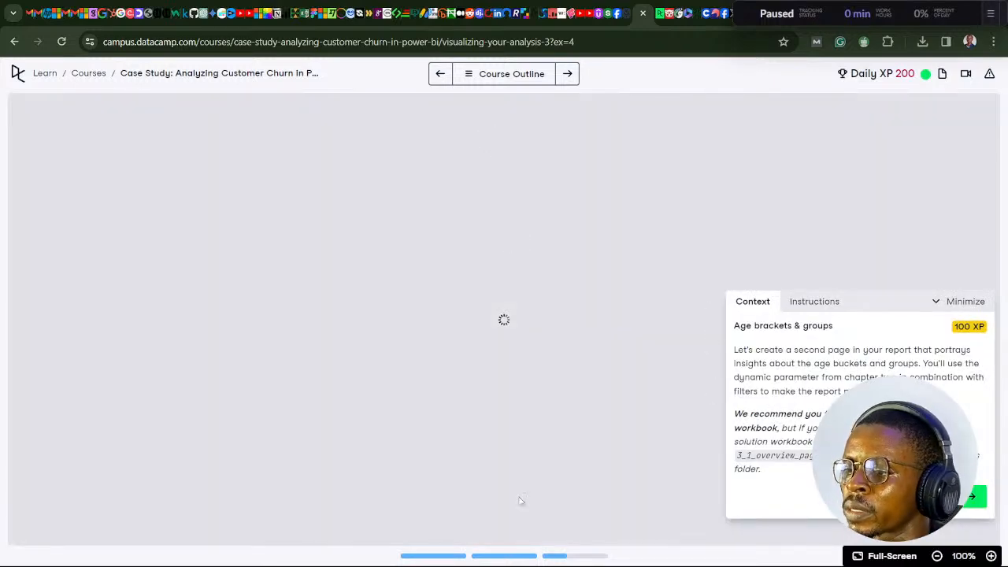
pyautogui.moveTo(523, 554)
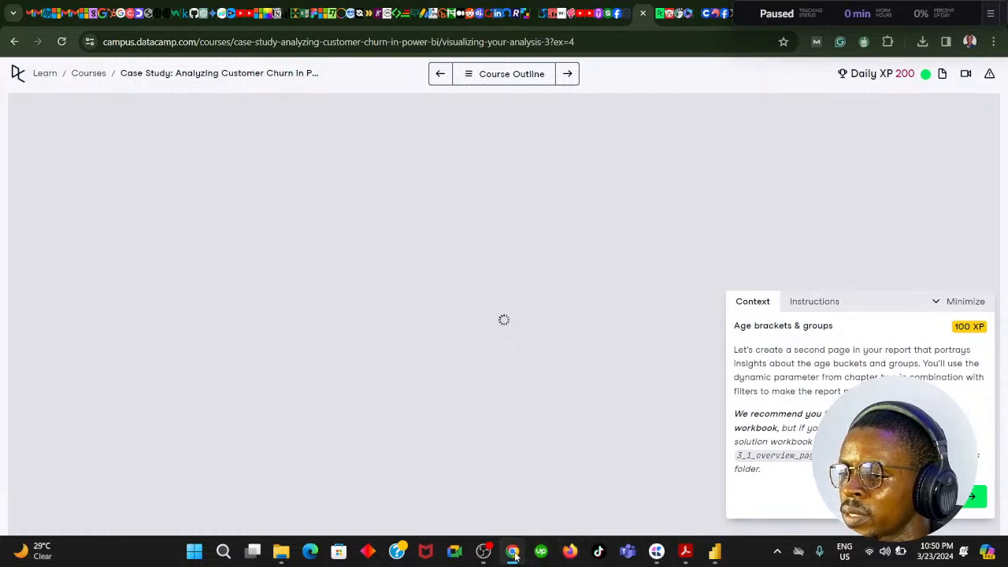
pyautogui.click(522, 554)
pyautogui.click(146, 179)
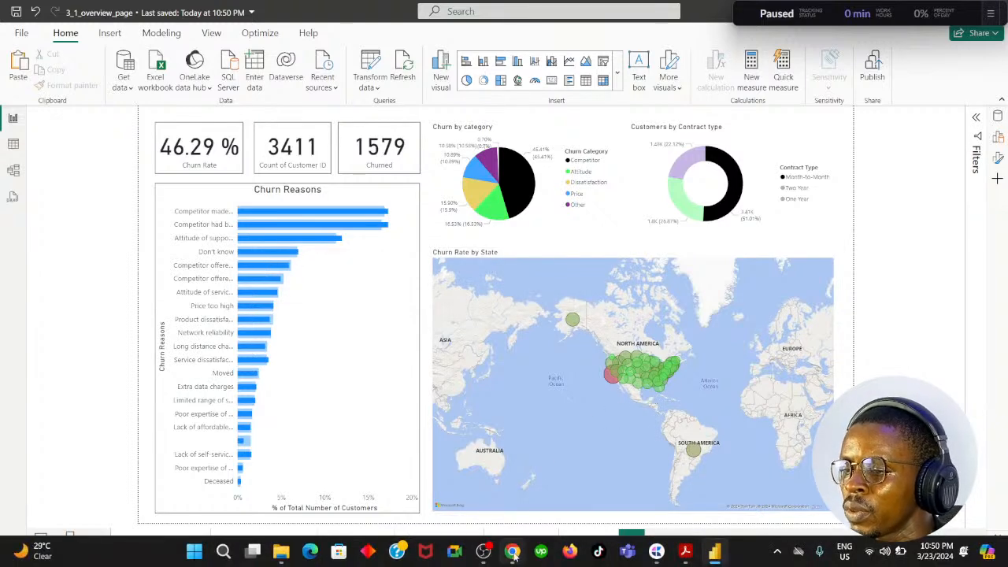
# Switch to DataCamp, reposition the Age brackets & groups instructions for reading, and review the remaining chapter 3 exercises in the course outline.
pyautogui.click(513, 556)
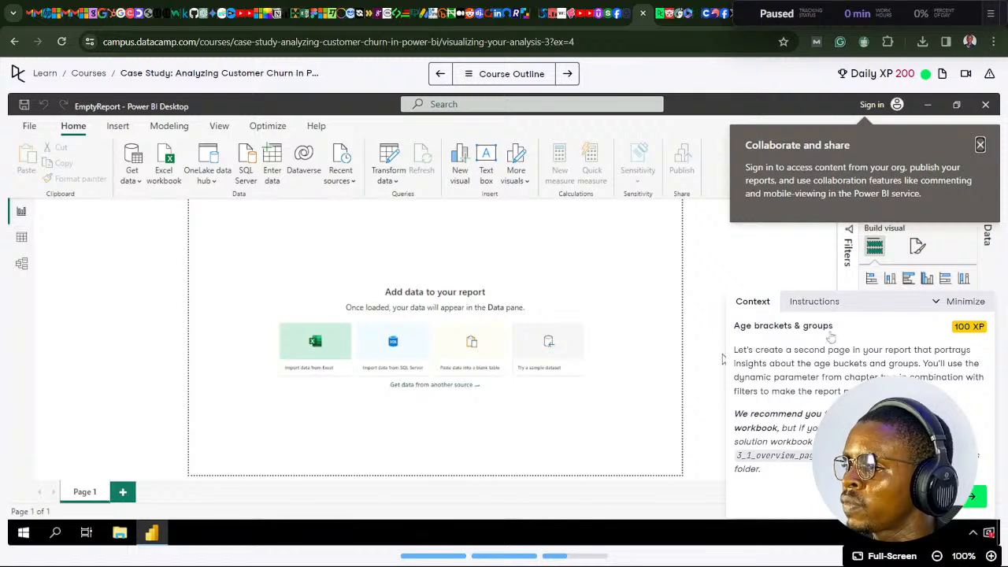
pyautogui.moveTo(864, 305); pyautogui.dragTo(530, 280)
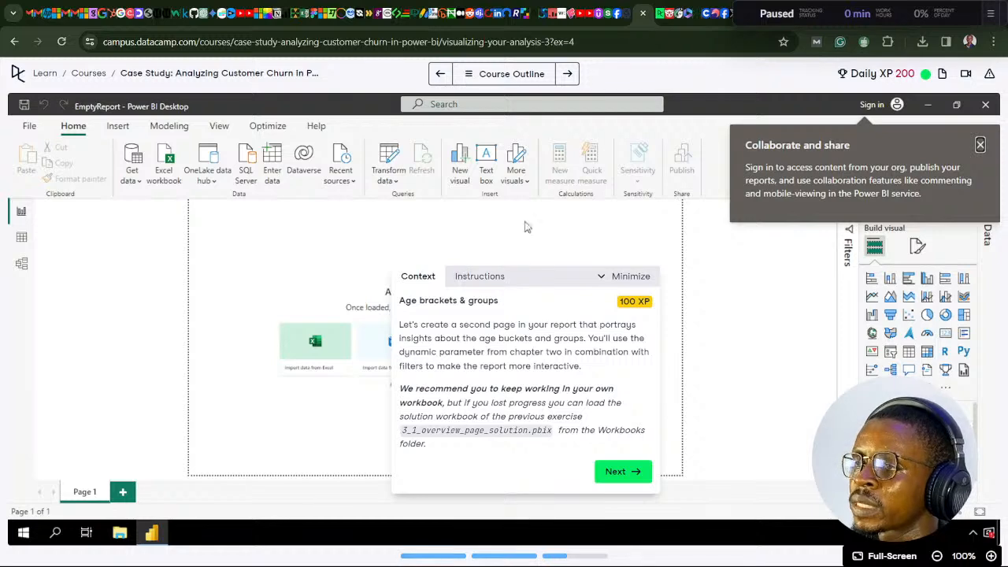
pyautogui.click(475, 79)
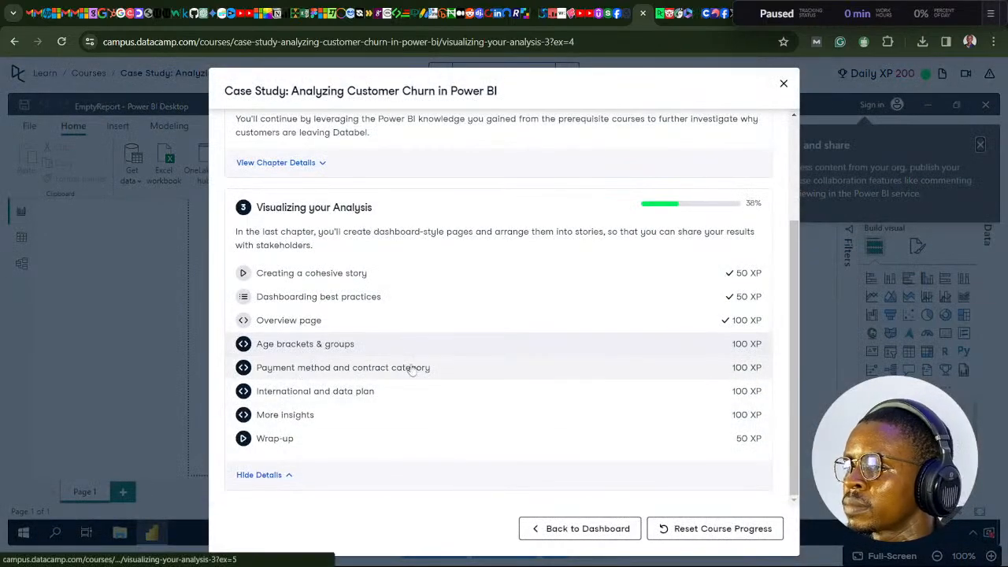
pyautogui.moveTo(918, 561)
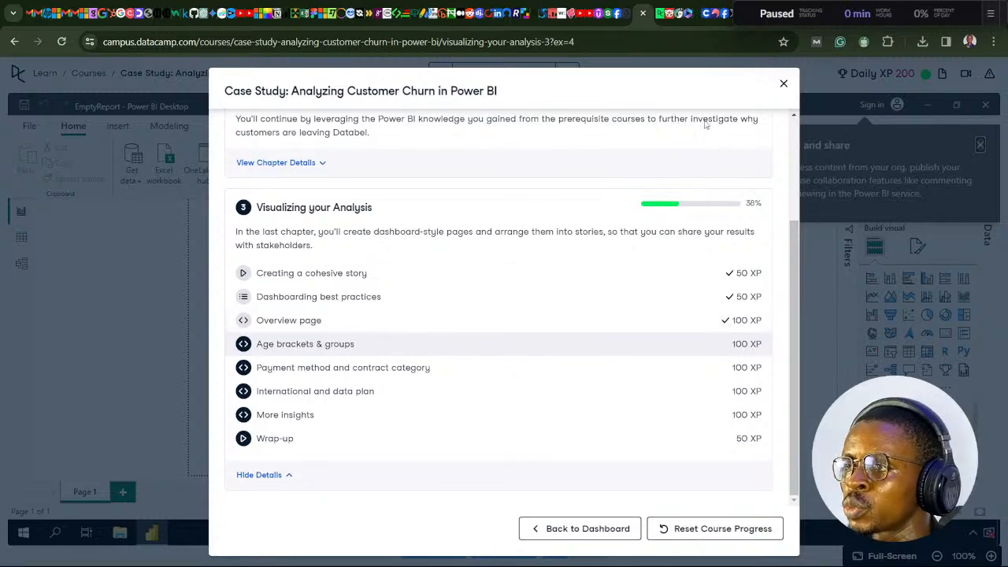
pyautogui.click(784, 85)
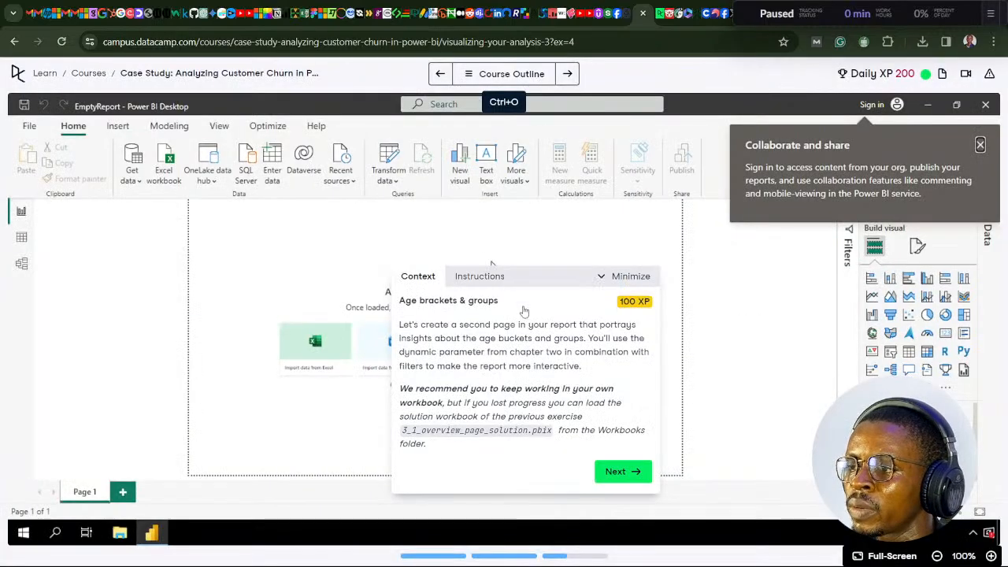
# Return to the Power BI report, clear the Month-to-Month cross-filter from the Overview page and deselect the contract type chart.
pyautogui.moveTo(511, 559)
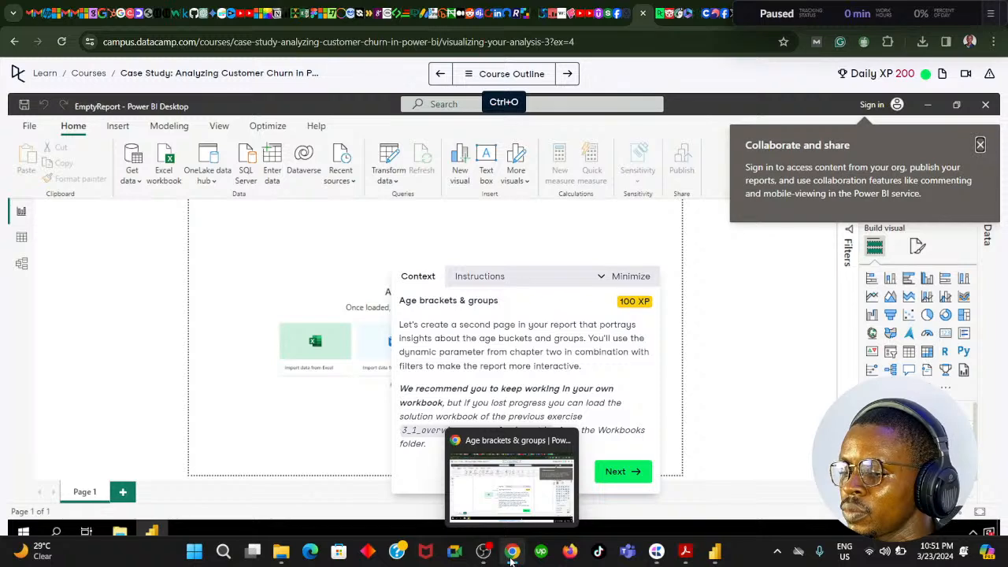
pyautogui.click(713, 555)
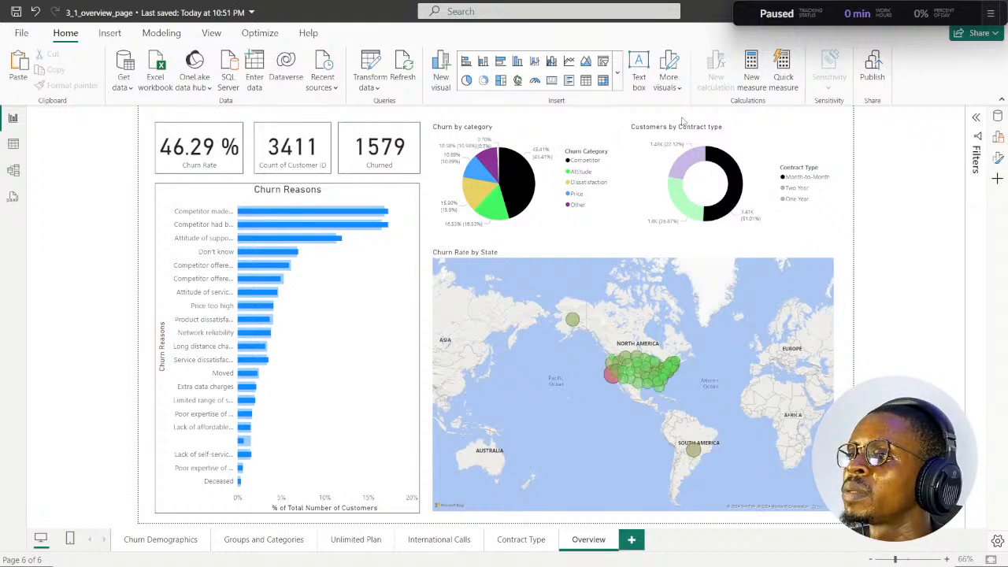
pyautogui.click(763, 134)
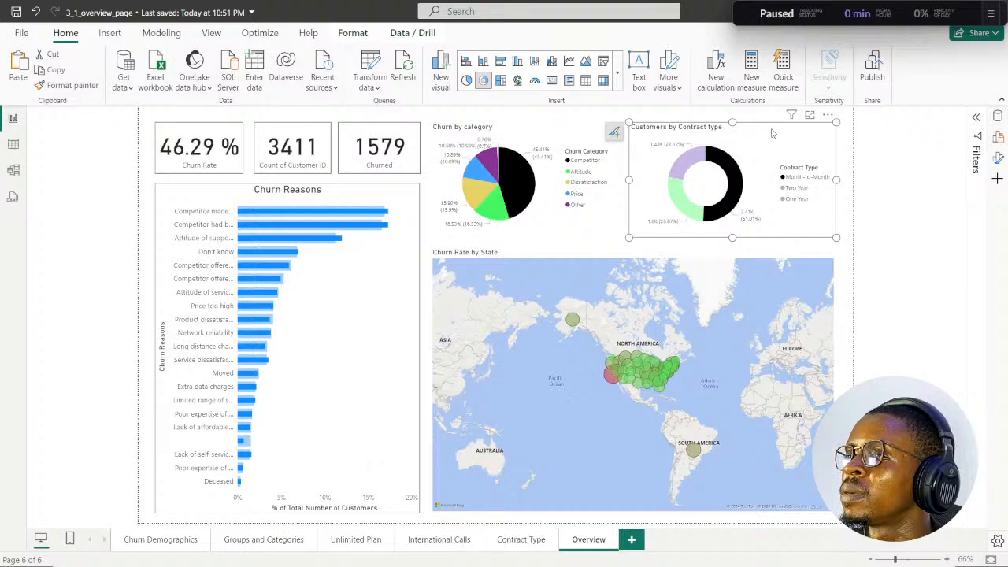
pyautogui.click(662, 199)
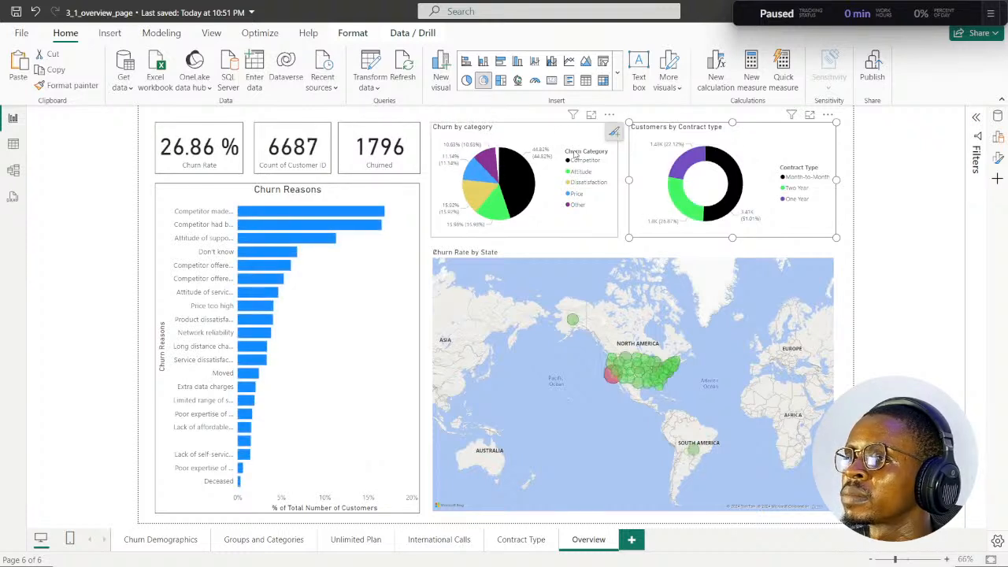
pyautogui.click(536, 119)
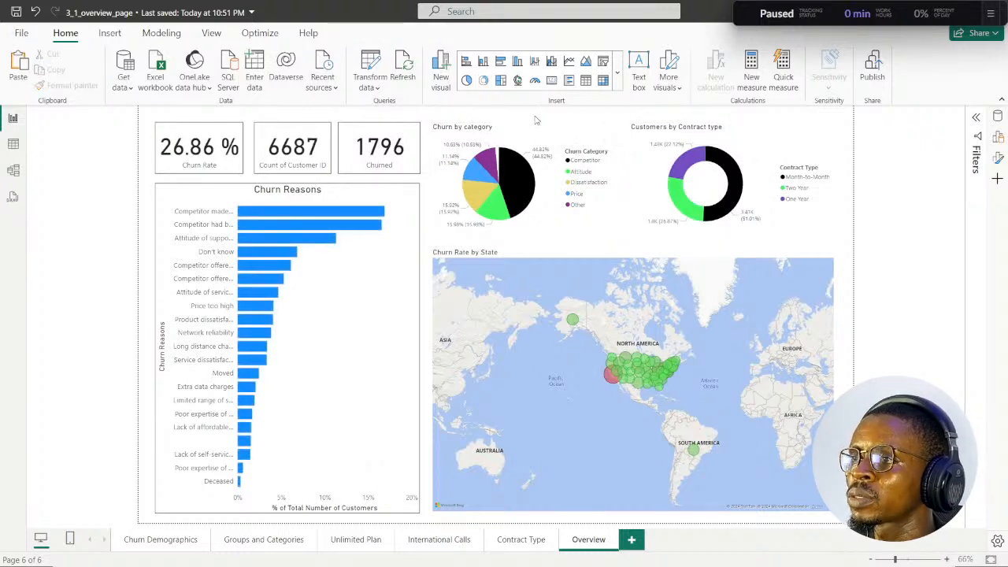